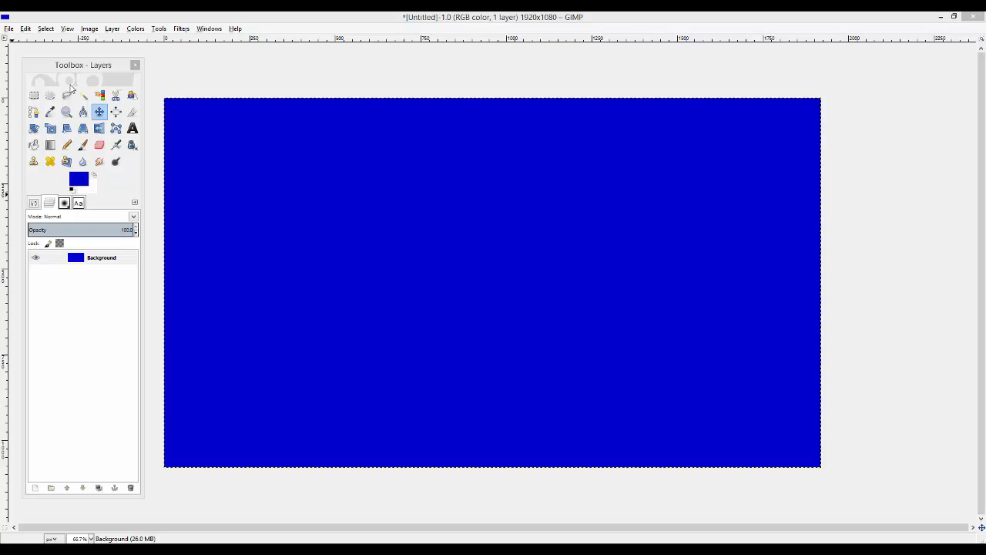
- Examine the recently closed docks and the tabs that can be added to the toolbox dock
{"action": "mouse_move", "coordinate": [81, 63]}
{"action": "left_mouse_down"}
{"action": "mouse_move", "coordinate": [90, 64]}
{"action": "mouse_move", "coordinate": [74, 63]}
{"action": "left_mouse_up"}
{"action": "left_click", "coordinate": [209, 28]}
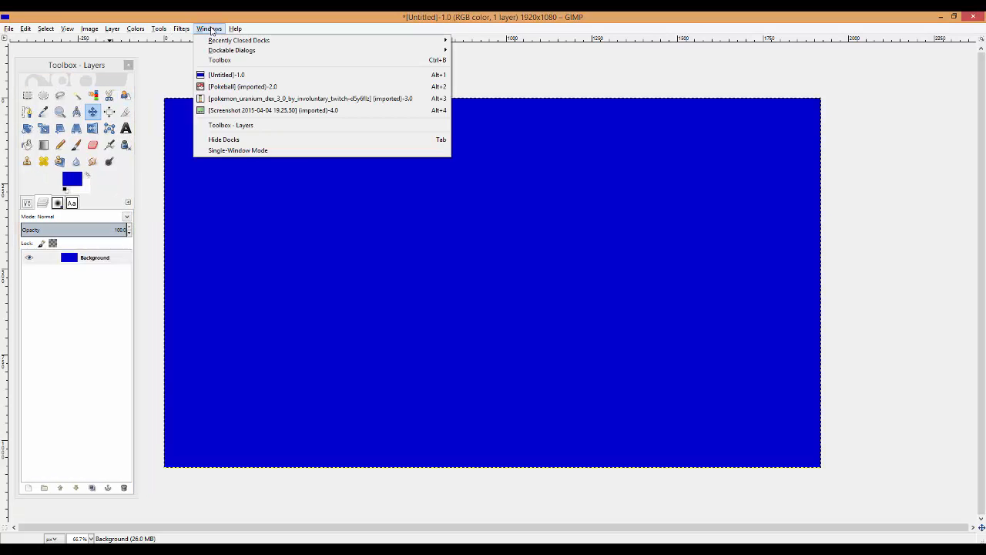
{"action": "mouse_move", "coordinate": [238, 42]}
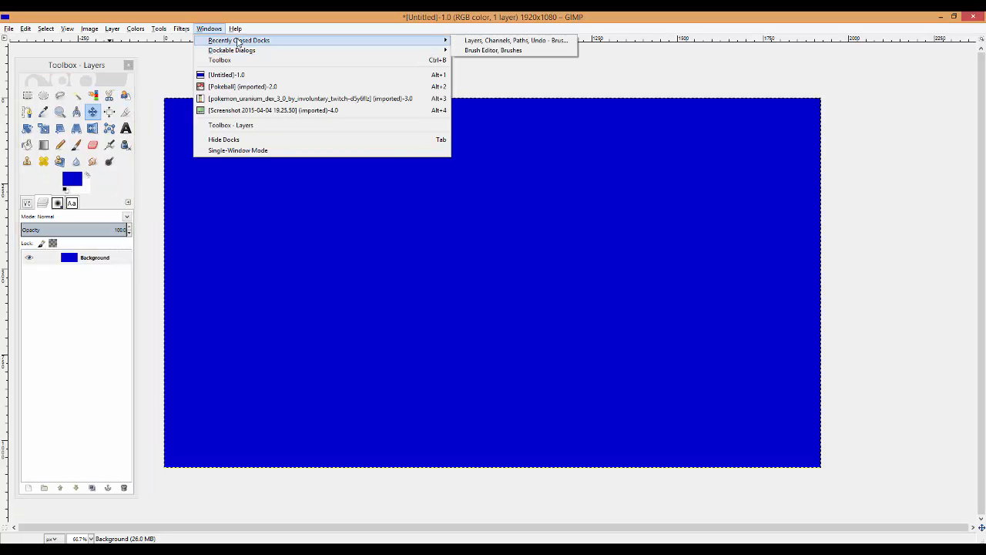
{"action": "left_click", "coordinate": [90, 288]}
{"action": "left_click", "coordinate": [28, 205]}
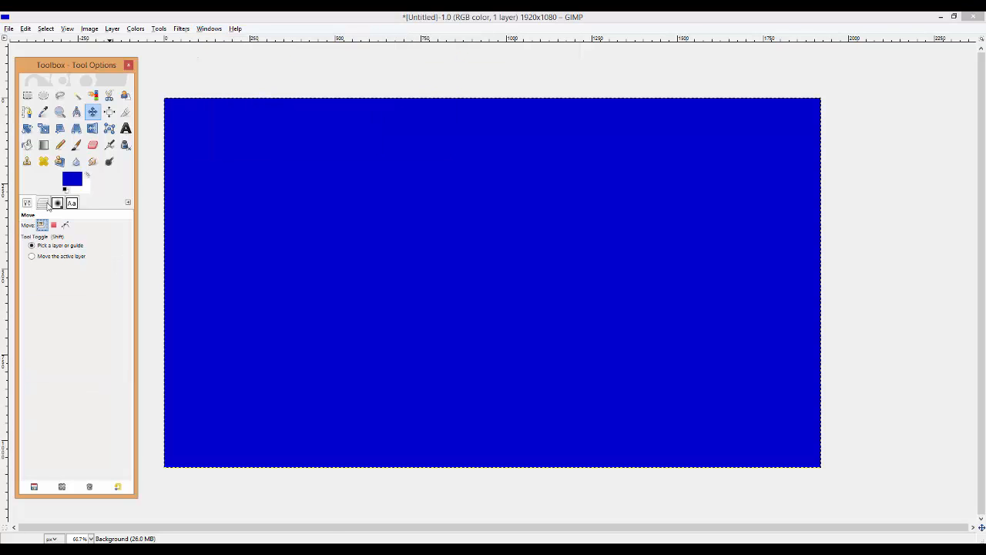
{"action": "left_click", "coordinate": [57, 204]}
{"action": "left_click", "coordinate": [71, 204]}
{"action": "left_click", "coordinate": [127, 205]}
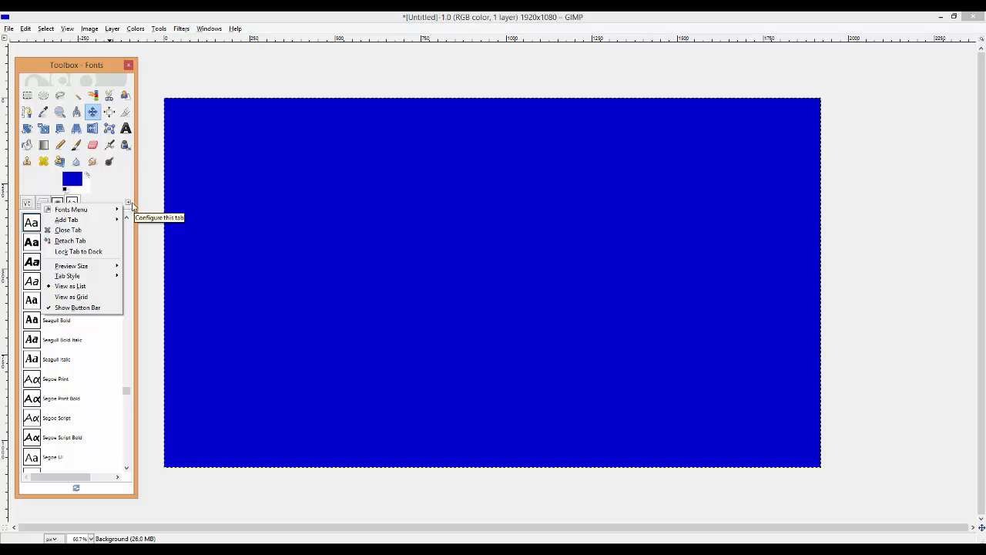
{"action": "mouse_move", "coordinate": [106, 219]}
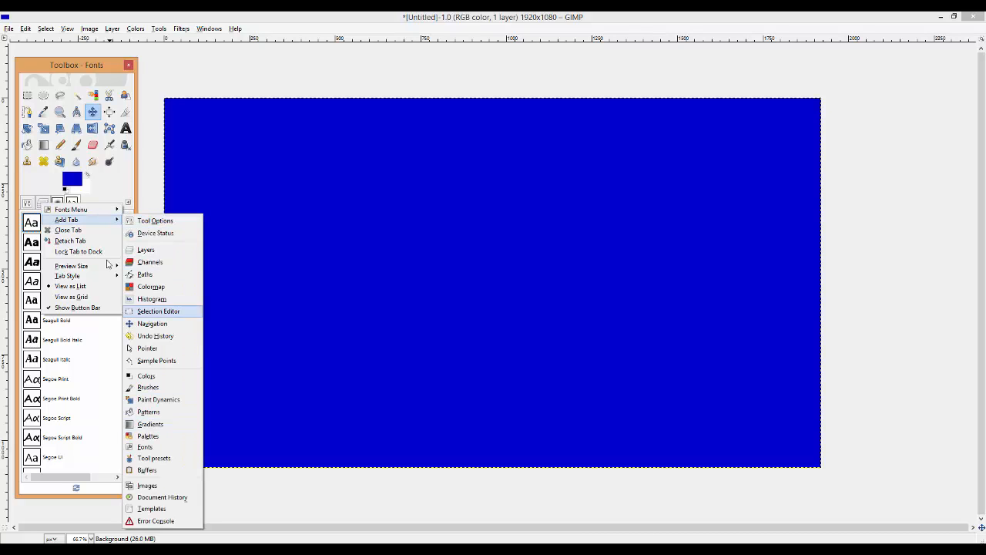
{"action": "left_click", "coordinate": [101, 200]}
- Review the Bucket Fill tool options and the layers, brushes and fonts dialogs in the toolbox dock
{"action": "left_click", "coordinate": [28, 205]}
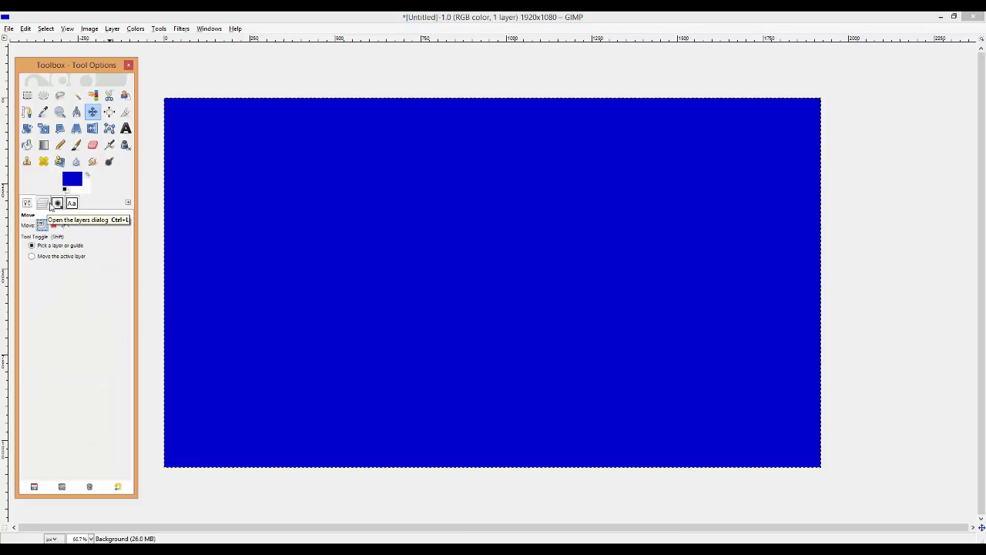
{"action": "left_click", "coordinate": [27, 144]}
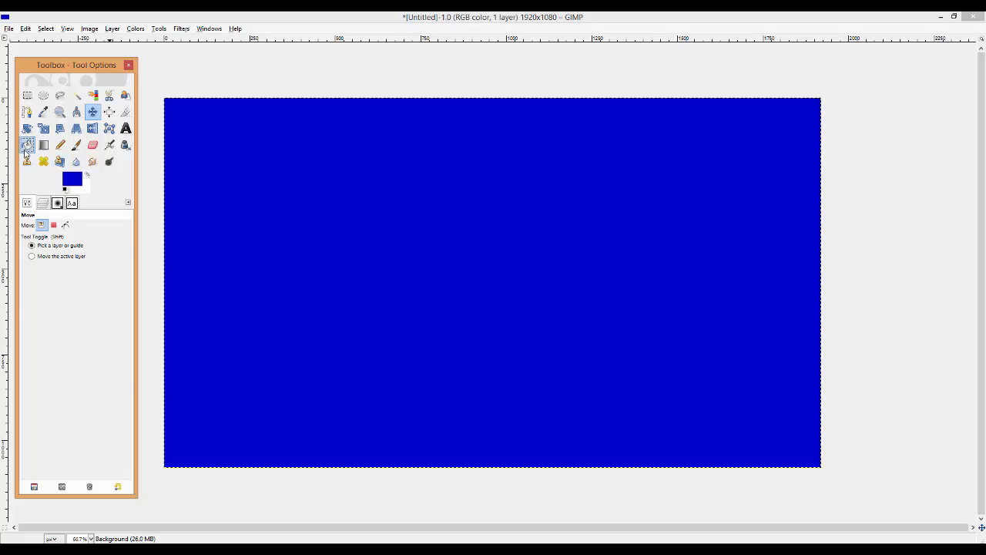
{"action": "left_click", "coordinate": [44, 204]}
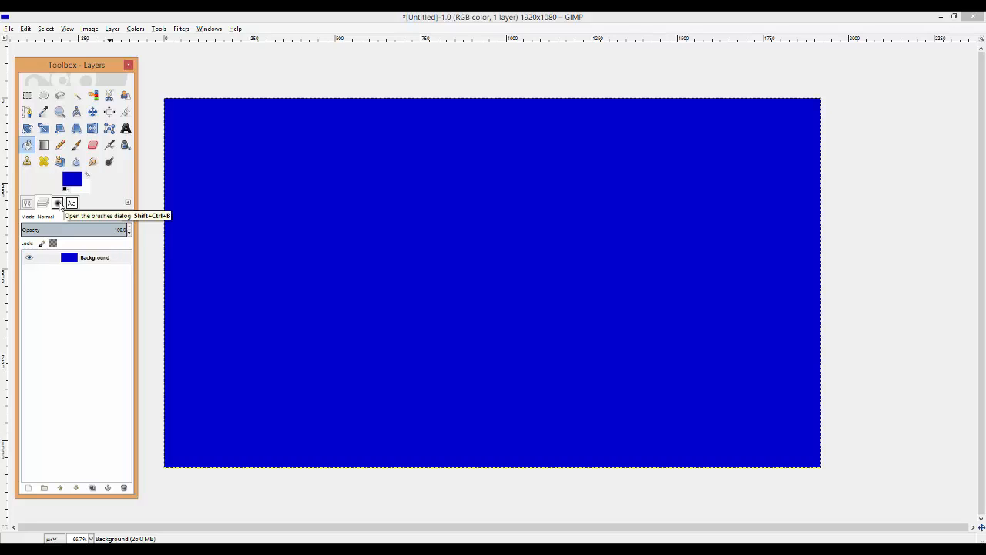
{"action": "left_click", "coordinate": [58, 203]}
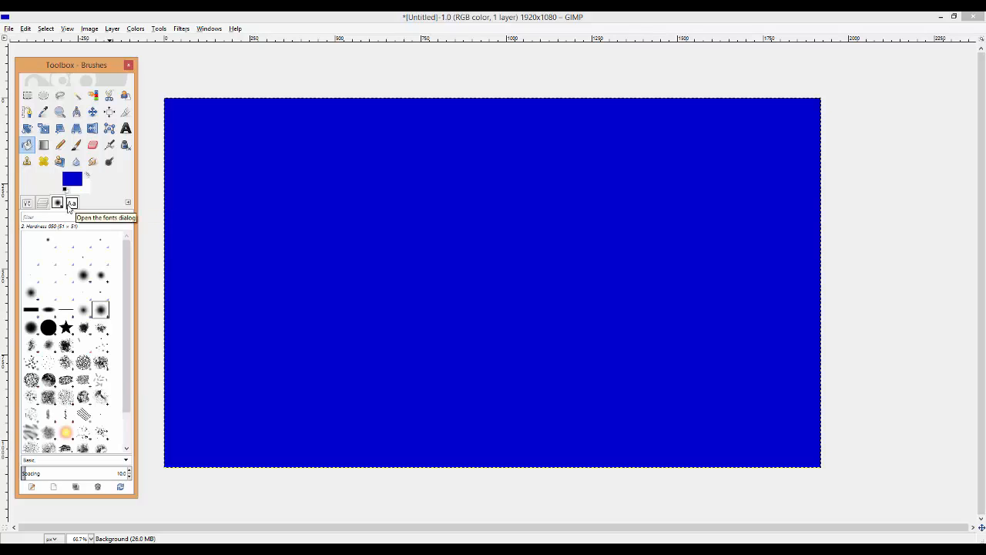
{"action": "left_click", "coordinate": [69, 205]}
{"action": "left_click", "coordinate": [26, 207]}
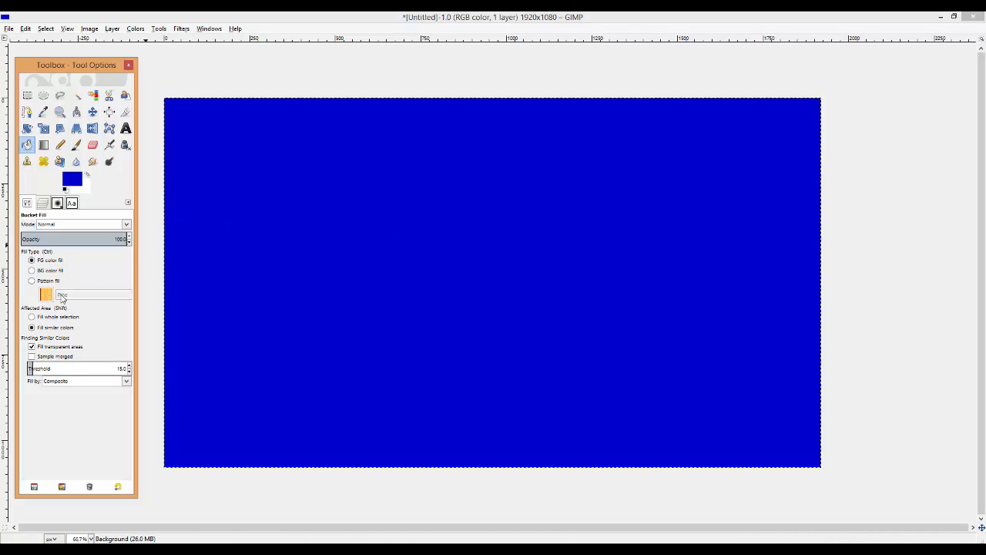
- Create a transparent 1920 × 1080 px layer named "Video and Badges"
{"action": "left_click", "coordinate": [42, 203]}
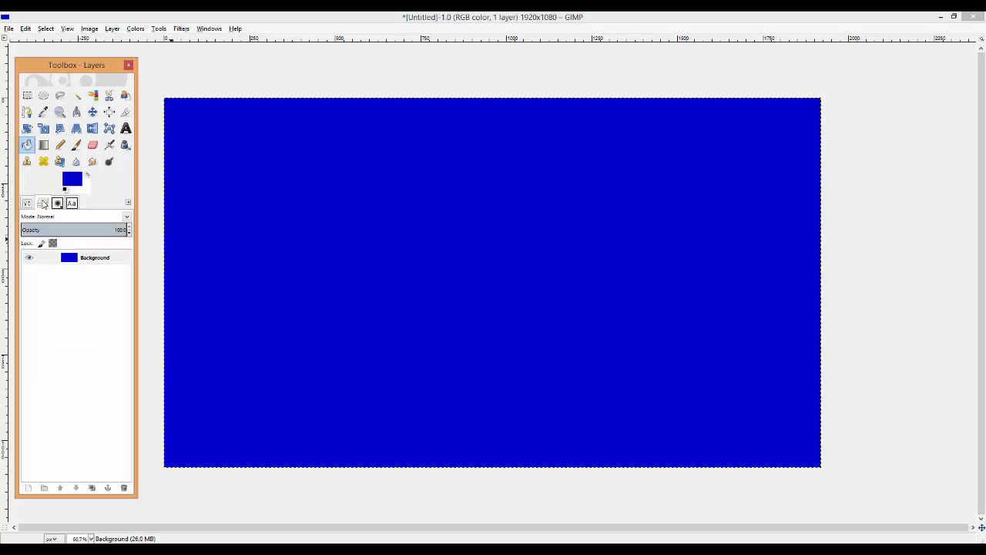
{"action": "right_click", "coordinate": [49, 287]}
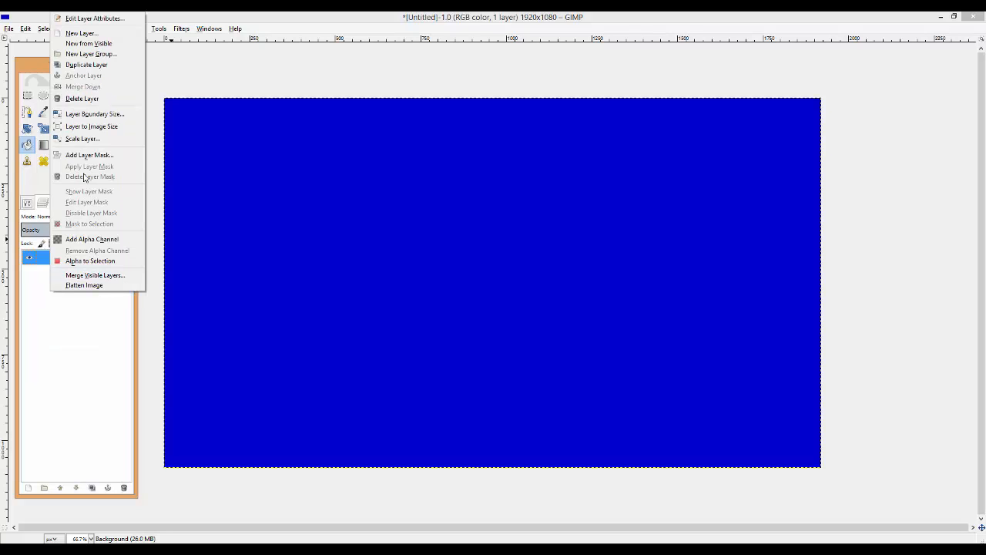
{"action": "left_click", "coordinate": [84, 34]}
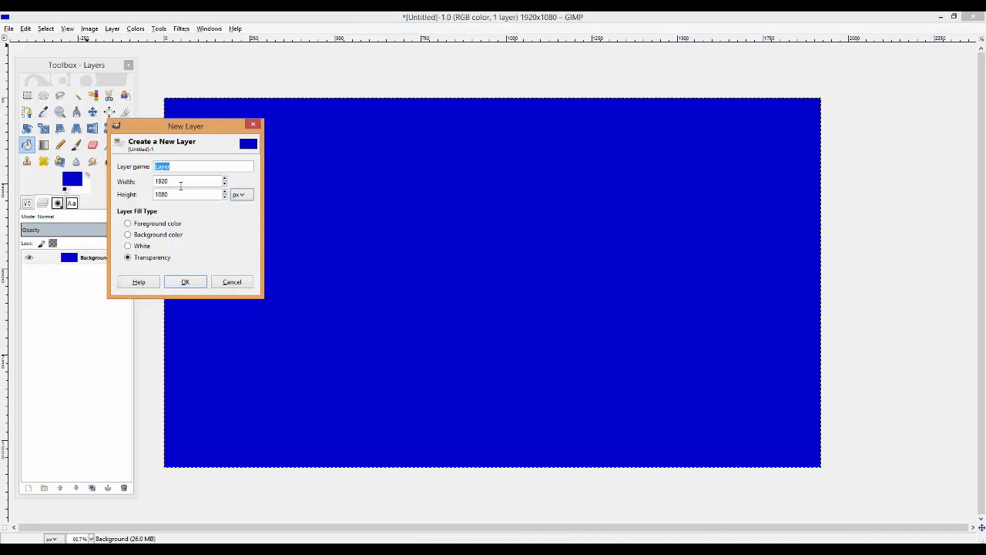
{"action": "type", "text": "Viedo"}
{"action": "key", "text": "BackSpace"}
{"action": "key", "text": "BackSpace"}
{"action": "key", "text": "BackSpace"}
{"action": "key", "text": "BackSpace"}
{"action": "key", "text": "Return"}
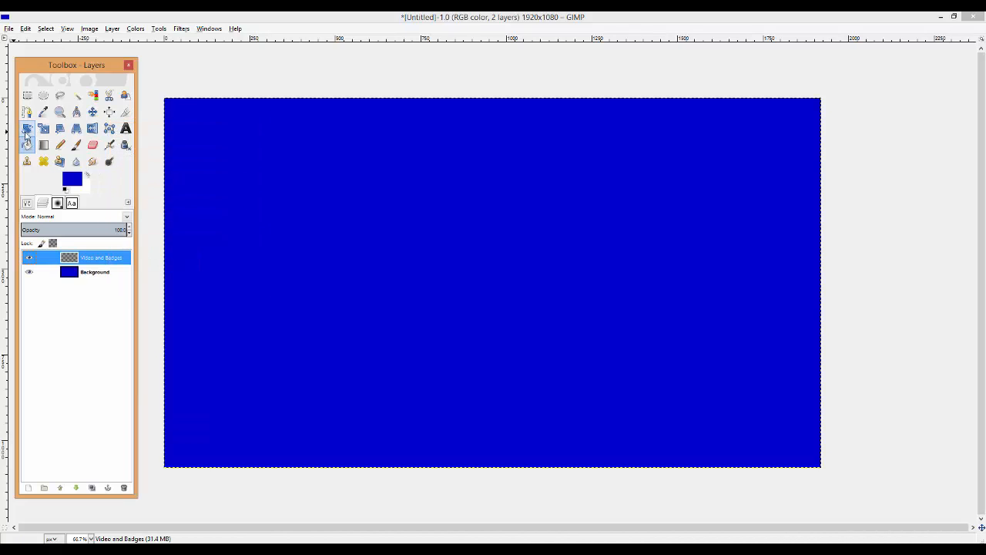
- Make a rectangular selection of about 1025 × 769 px from the image's upper-left corner for the video area
{"action": "left_click", "coordinate": [27, 94]}
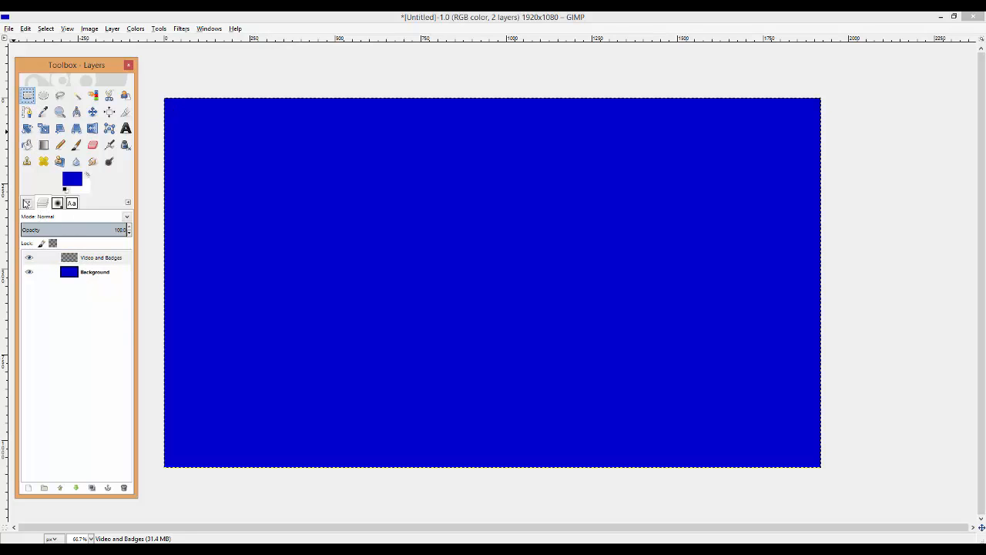
{"action": "left_click", "coordinate": [26, 203]}
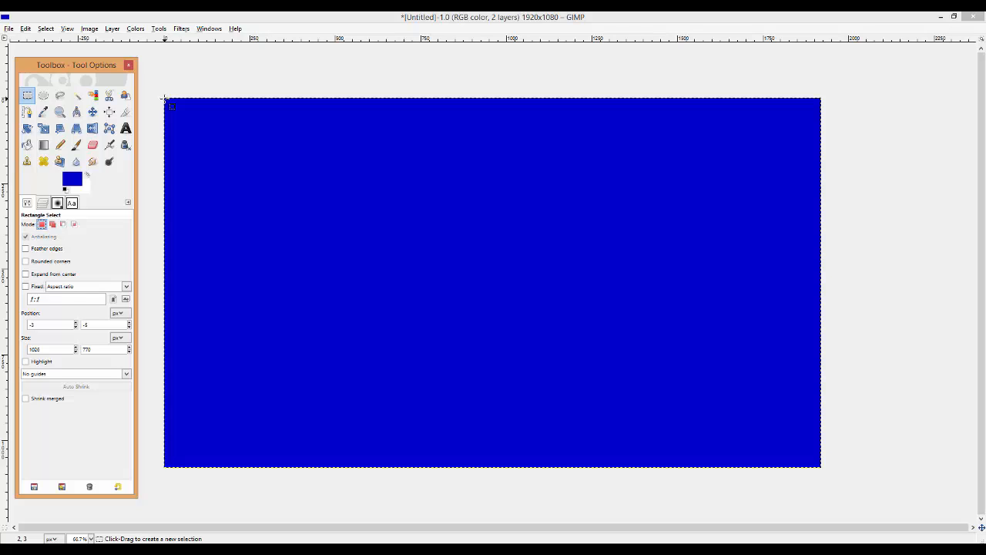
{"action": "left_click_drag", "start_coordinate": [164, 98], "coordinate": [198, 130]}
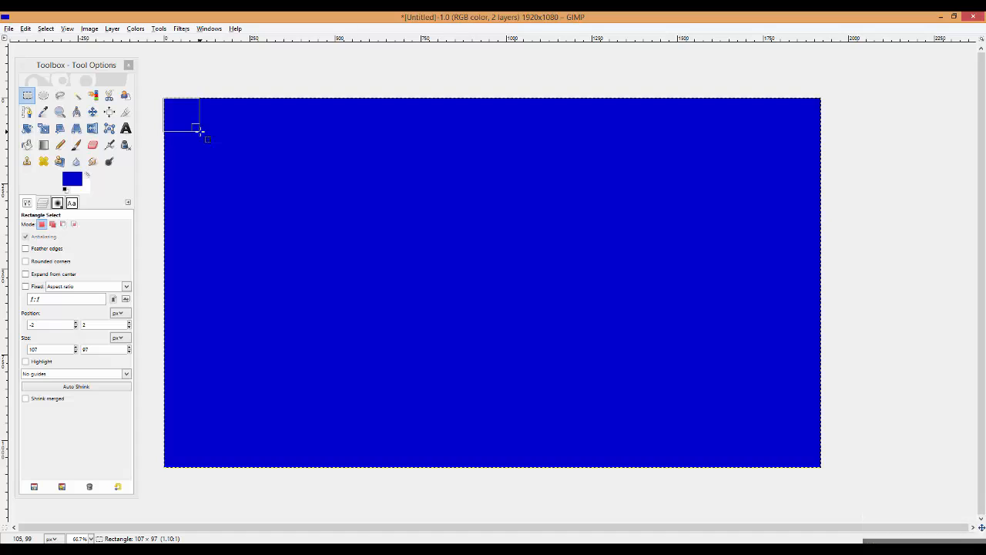
{"action": "left_click_drag", "start_coordinate": [198, 130], "coordinate": [183, 125]}
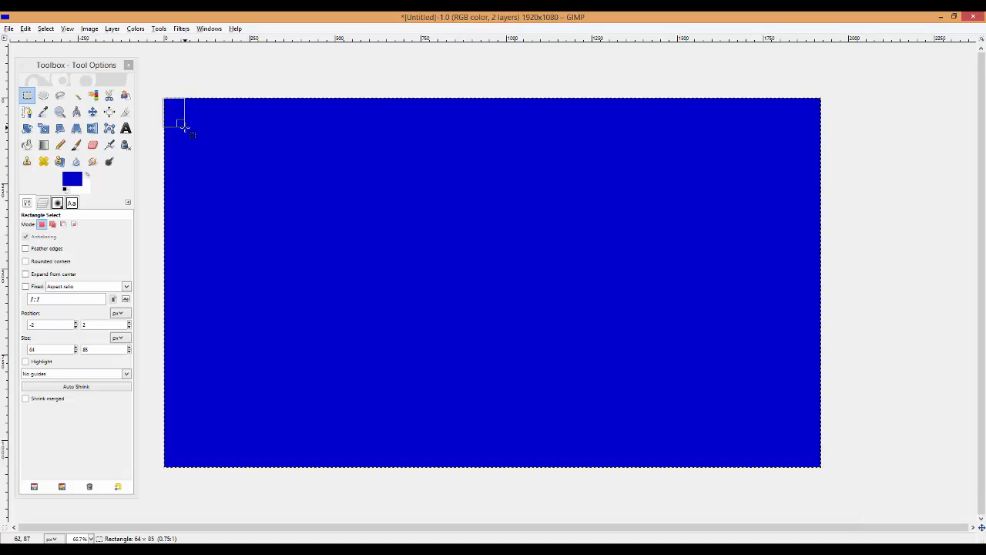
{"action": "left_click_drag", "start_coordinate": [183, 124], "coordinate": [175, 124]}
{"action": "left_click_drag", "start_coordinate": [174, 122], "coordinate": [254, 202]}
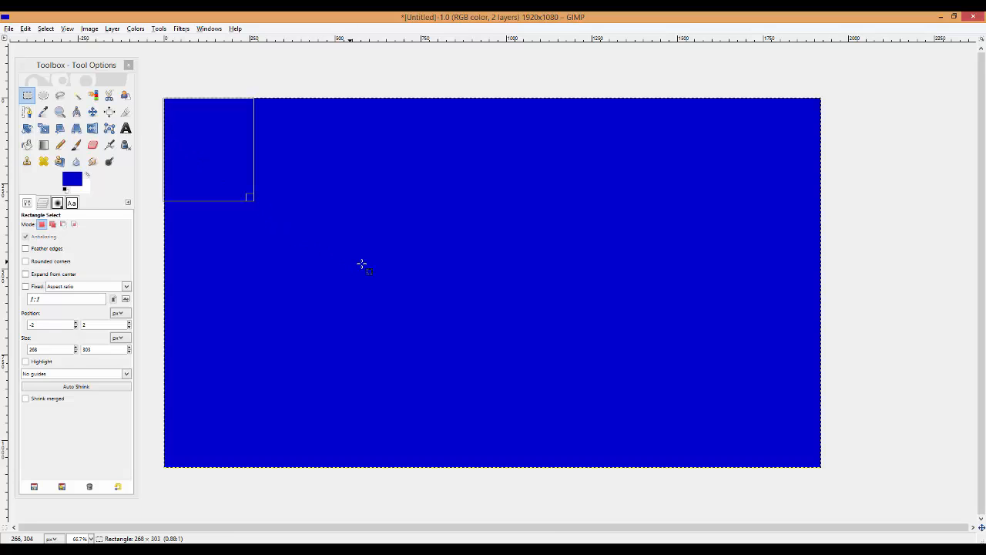
{"action": "left_click_drag", "start_coordinate": [361, 264], "coordinate": [524, 359]}
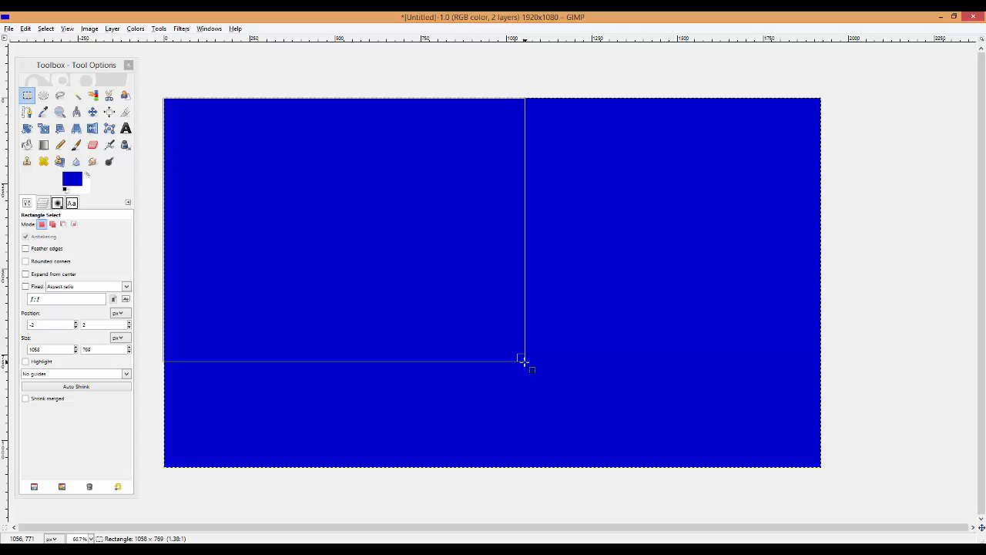
{"action": "left_click_drag", "start_coordinate": [524, 360], "coordinate": [514, 361]}
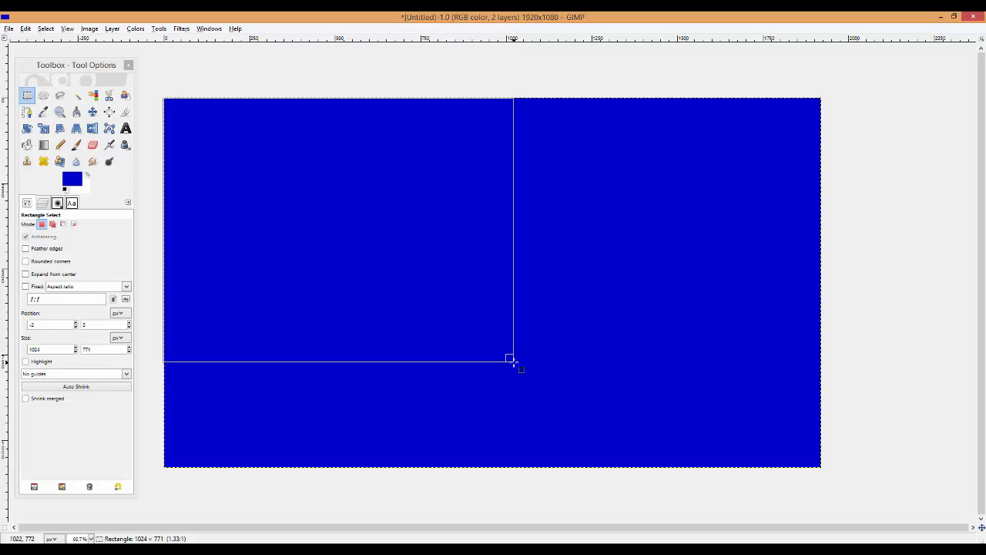
{"action": "left_click_drag", "start_coordinate": [511, 361], "coordinate": [512, 360]}
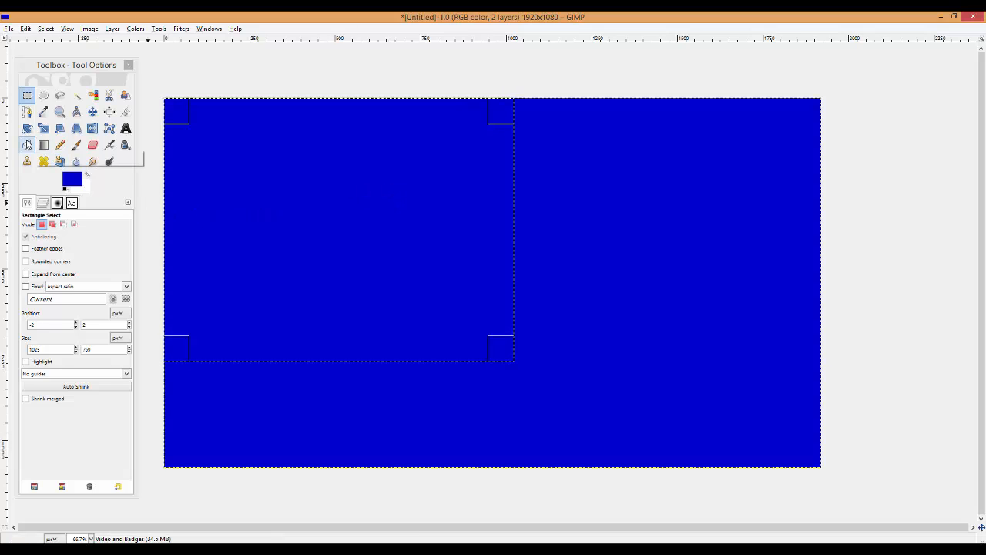
- Fill the selected rectangle with white on the Video and Badges layer using Bucket Fill
{"action": "left_click", "coordinate": [43, 203]}
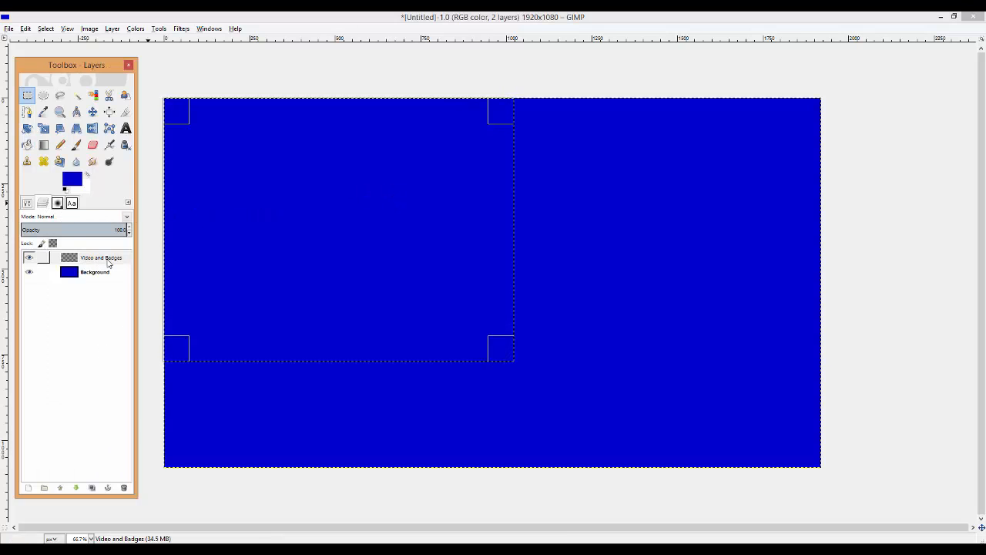
{"action": "left_click", "coordinate": [27, 144]}
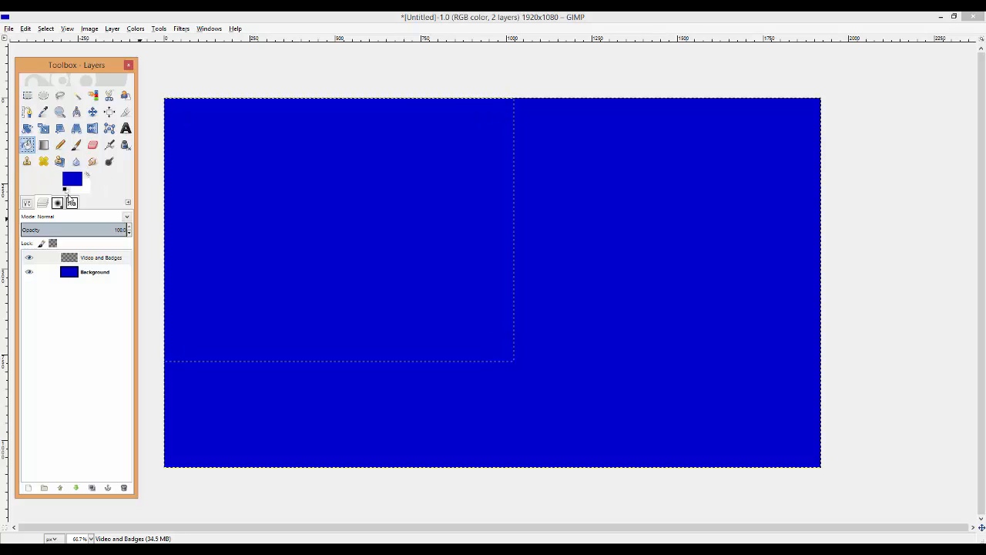
{"action": "left_click", "coordinate": [87, 175]}
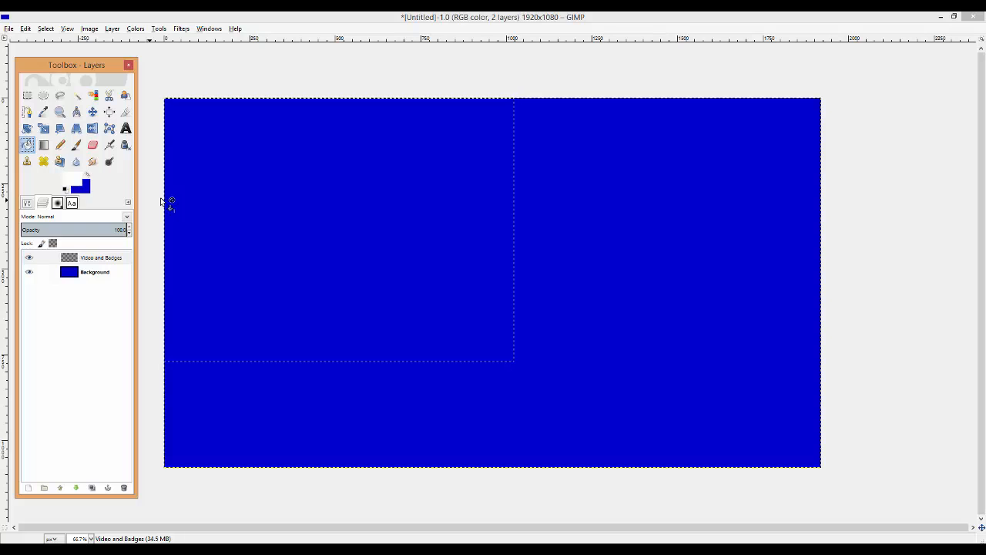
{"action": "left_click", "coordinate": [279, 228]}
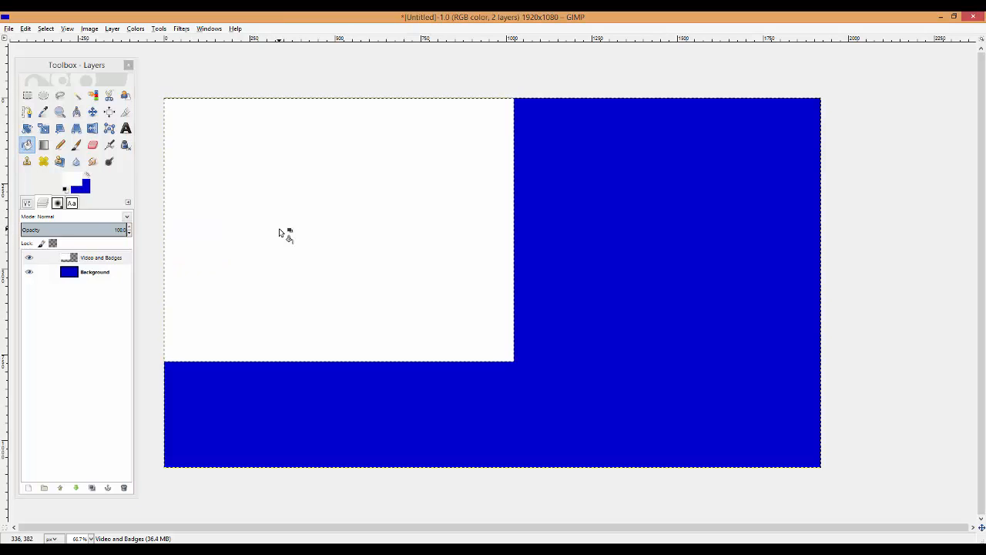
- Shrink the rectangular selection by 1 px, including from the image border
{"action": "left_click", "coordinate": [46, 29]}
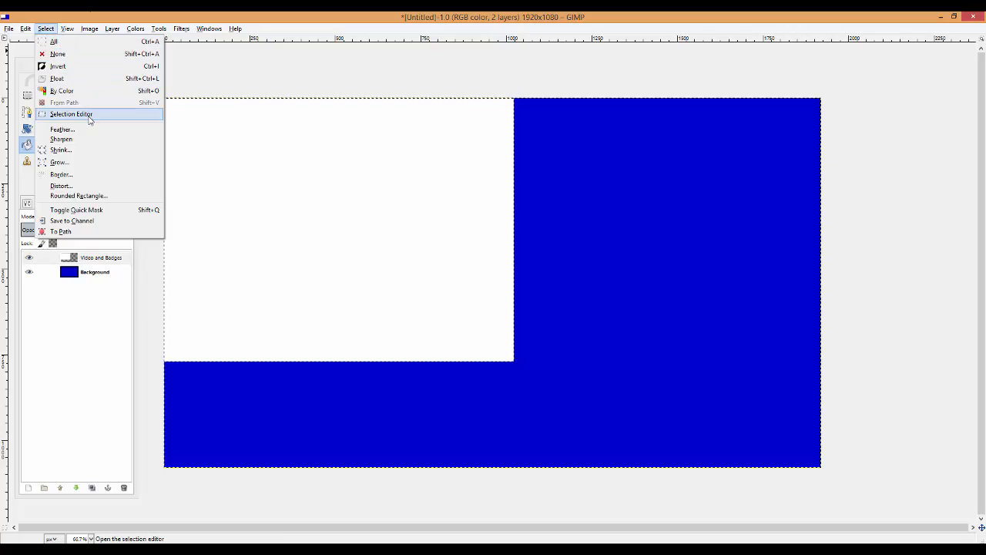
{"action": "left_click", "coordinate": [61, 151]}
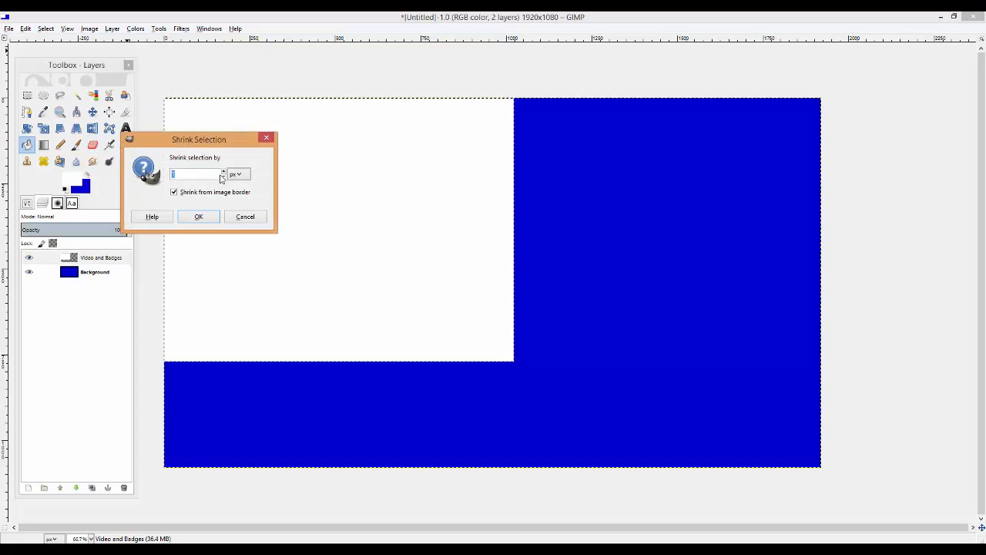
{"action": "left_click", "coordinate": [198, 217]}
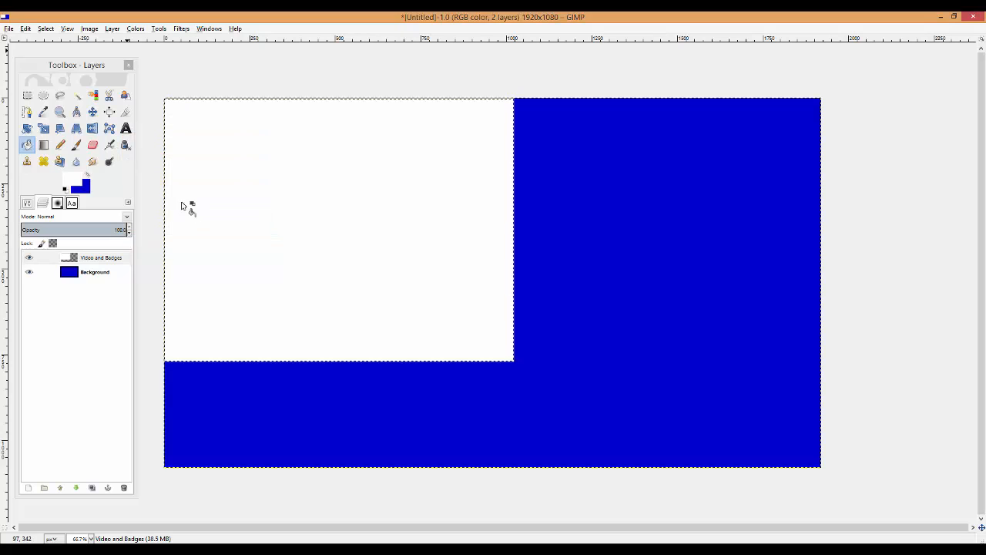
- Fill the shrunken selection with the blue background colour to leave a thin white outline, and clear the selection
{"action": "left_click", "coordinate": [28, 146]}
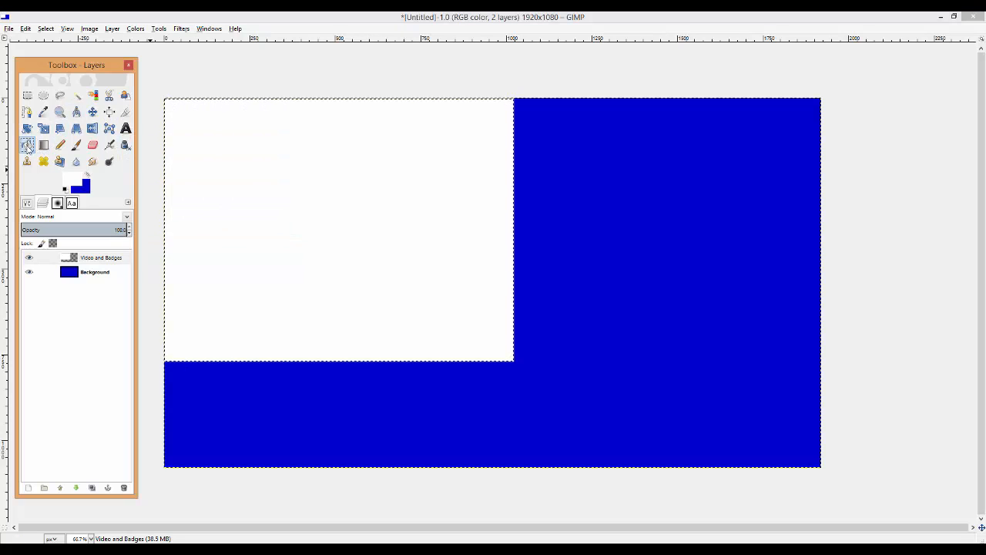
{"action": "left_click", "coordinate": [88, 177]}
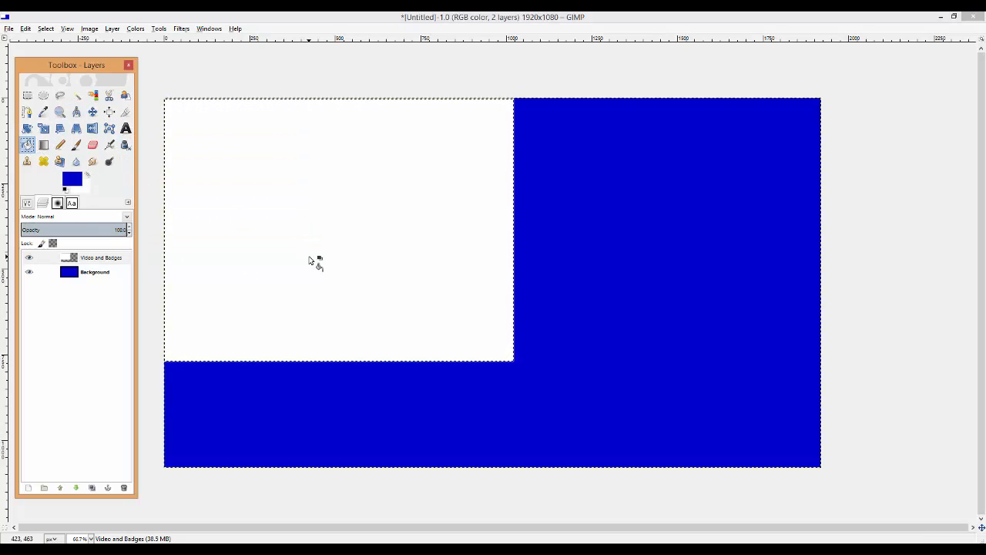
{"action": "left_click", "coordinate": [309, 259]}
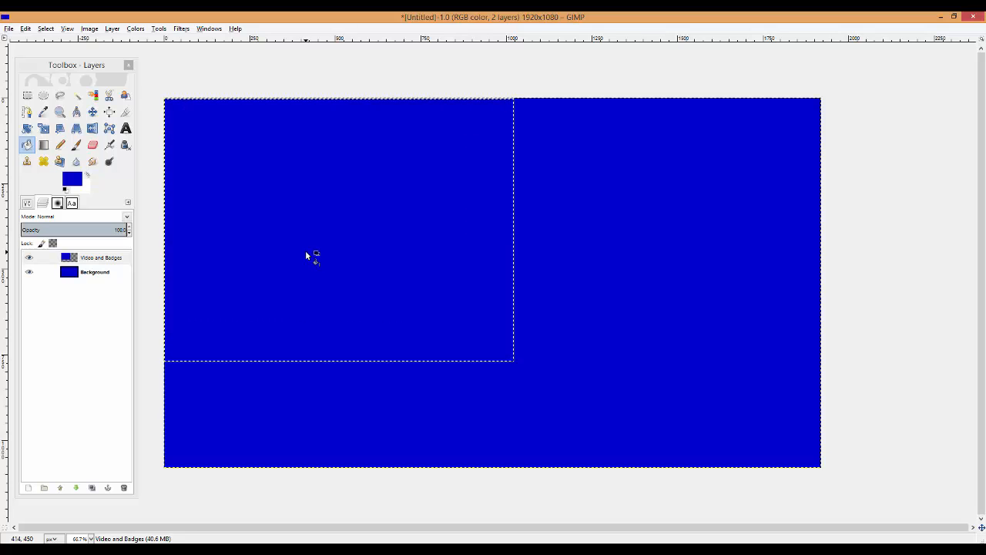
{"action": "left_click", "coordinate": [46, 28]}
{"action": "left_click", "coordinate": [52, 51]}
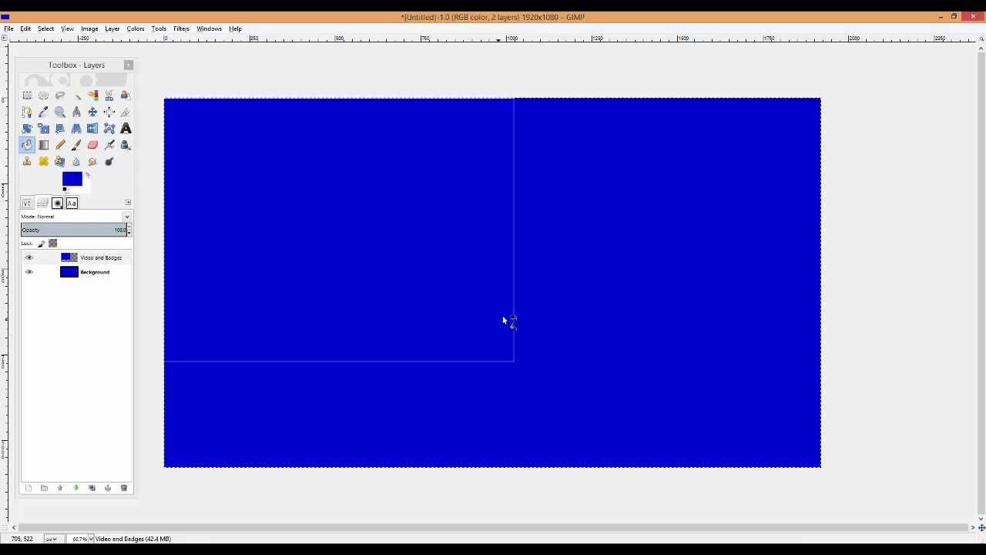
- Hide and reshow the Background layer to inspect the outlined rectangle on the Video and Badges layer
{"action": "left_click", "coordinate": [28, 258]}
{"action": "left_click", "coordinate": [28, 272]}
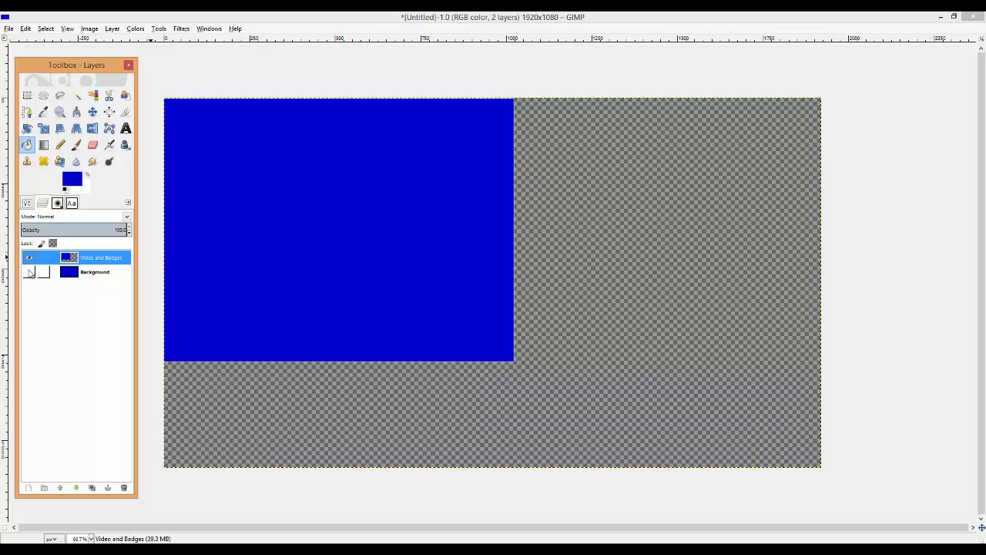
{"action": "left_click", "coordinate": [28, 272]}
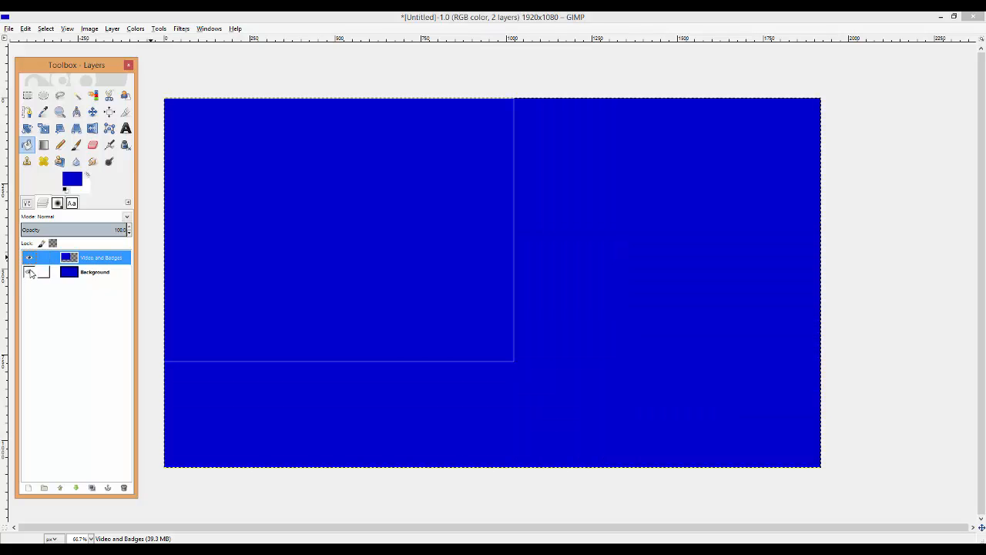
- Save the image as TUT.xcf in the Pictures folder
{"action": "left_click", "coordinate": [6, 28]}
{"action": "left_click", "coordinate": [33, 113]}
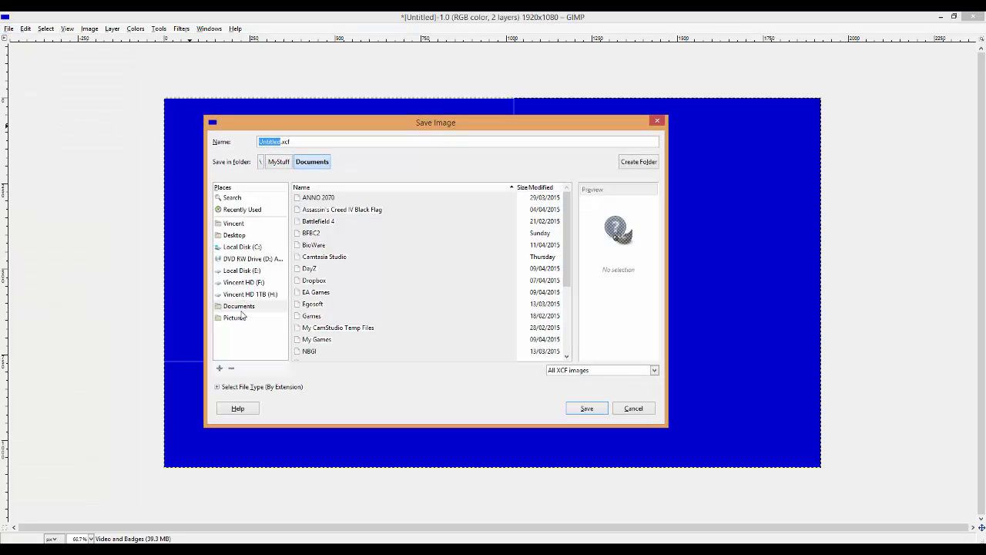
{"action": "left_click", "coordinate": [245, 318]}
{"action": "double_click", "coordinate": [278, 141]}
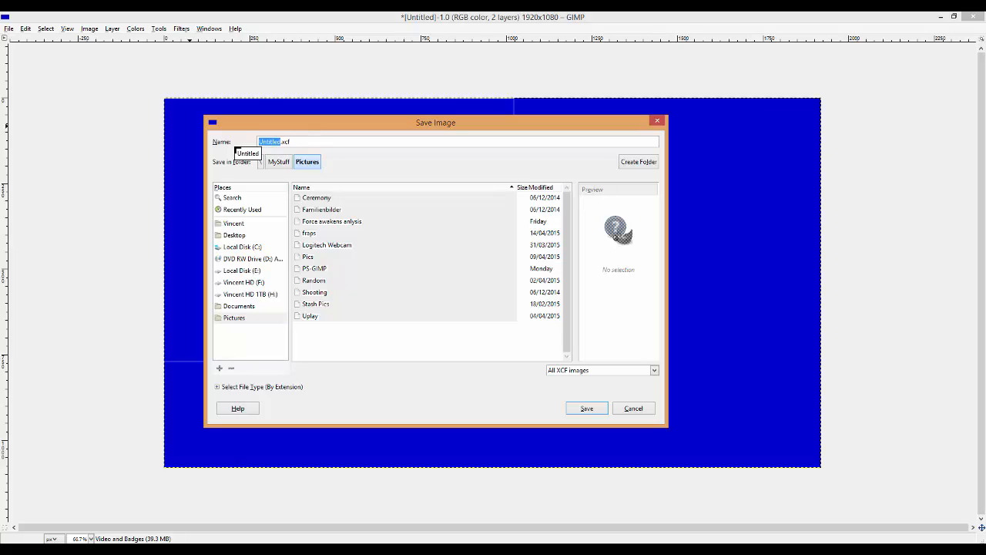
{"action": "type", "text": "TUT"}
{"action": "key", "text": "Return"}
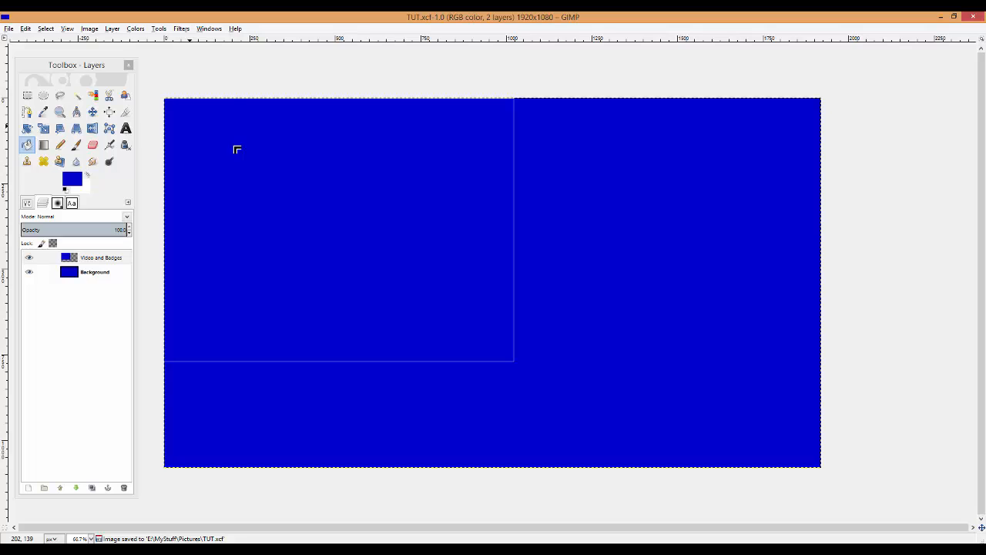
- Select a rectangle for the badges to the right of the outlined video area and fill it with white using Bucket Fill
{"action": "left_click", "coordinate": [28, 145]}
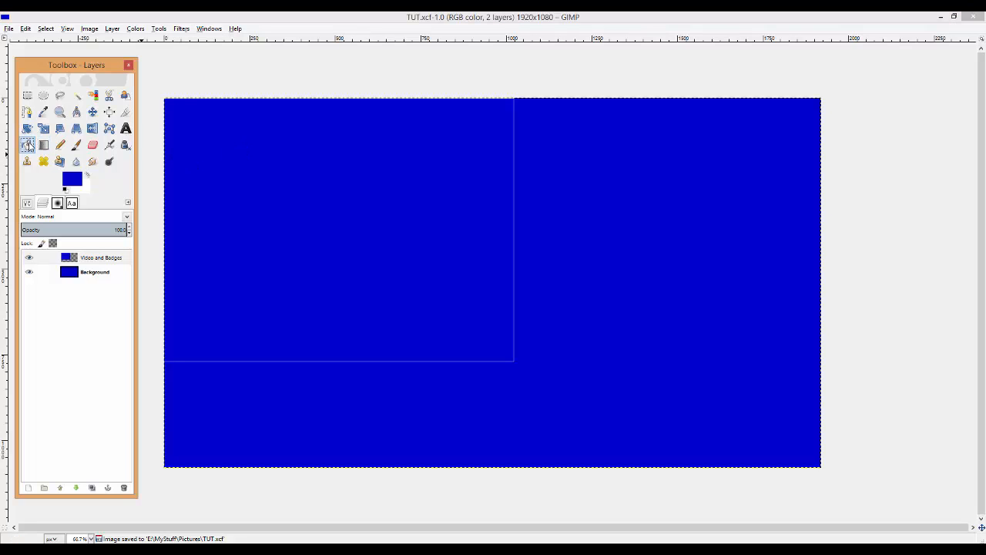
{"action": "left_click", "coordinate": [27, 97]}
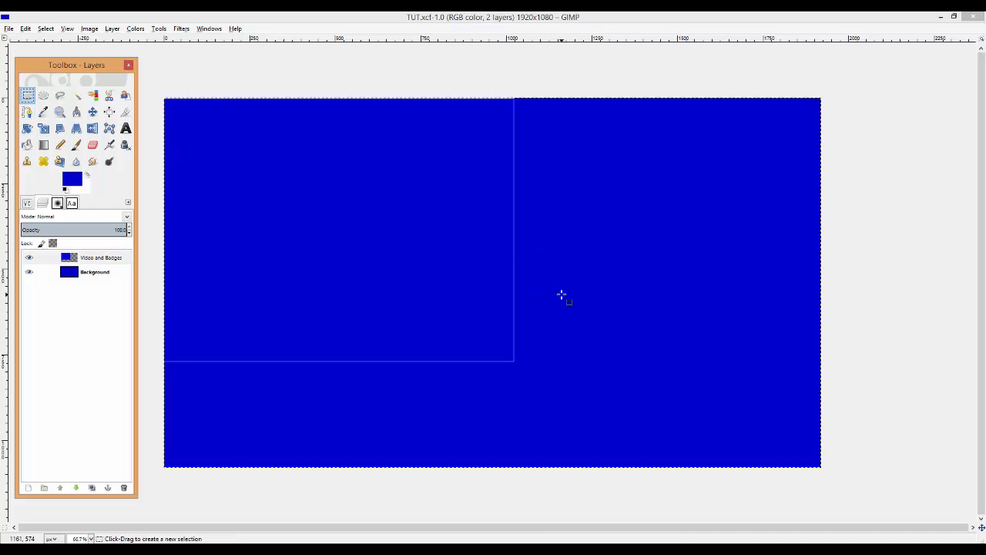
{"action": "left_click_drag", "start_coordinate": [543, 254], "coordinate": [738, 360]}
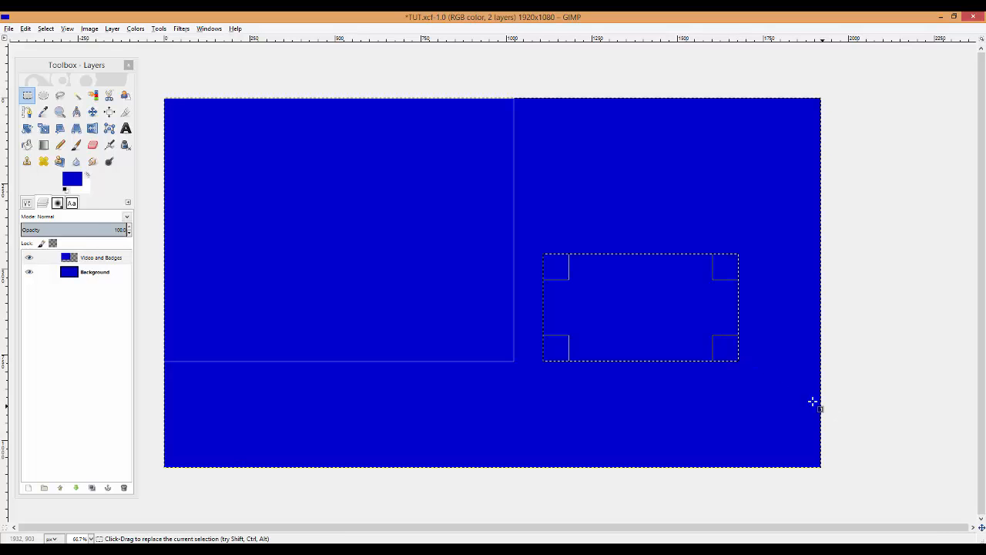
{"action": "left_click", "coordinate": [27, 144]}
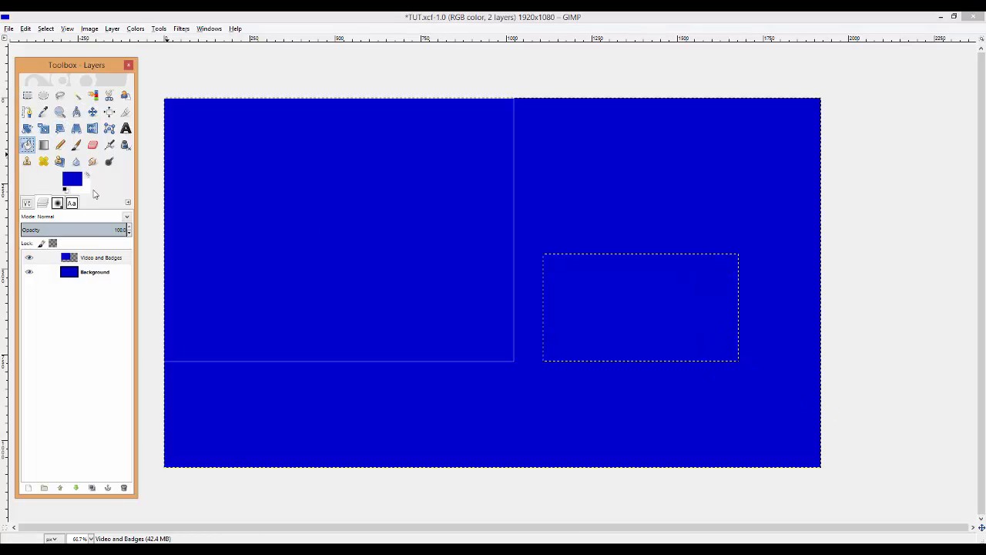
{"action": "left_click", "coordinate": [87, 175]}
{"action": "left_click", "coordinate": [226, 167]}
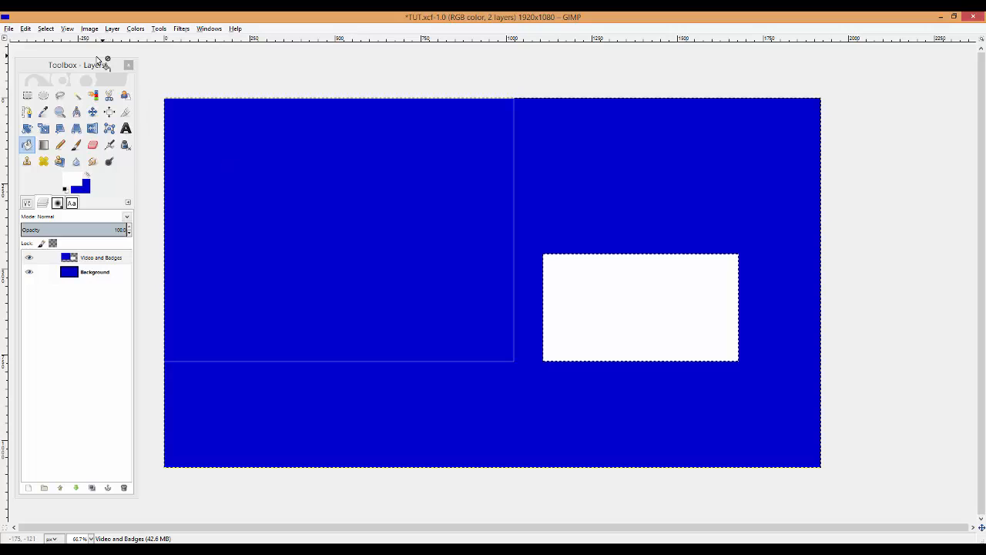
- Shrink the badge selection and fill it with blue to leave a thin white outline, and clear the selection
{"action": "left_click", "coordinate": [46, 28]}
{"action": "left_click", "coordinate": [61, 150]}
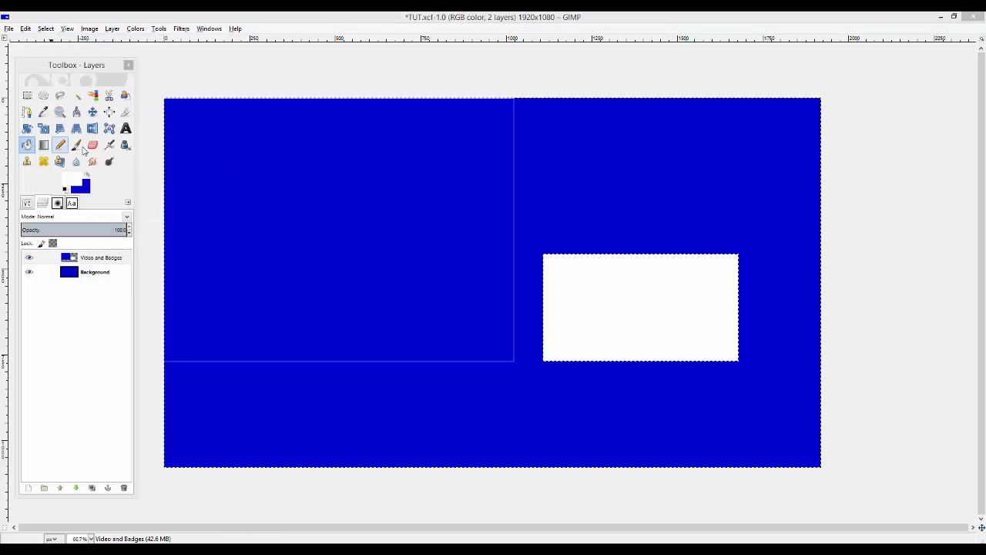
{"action": "left_click", "coordinate": [91, 110]}
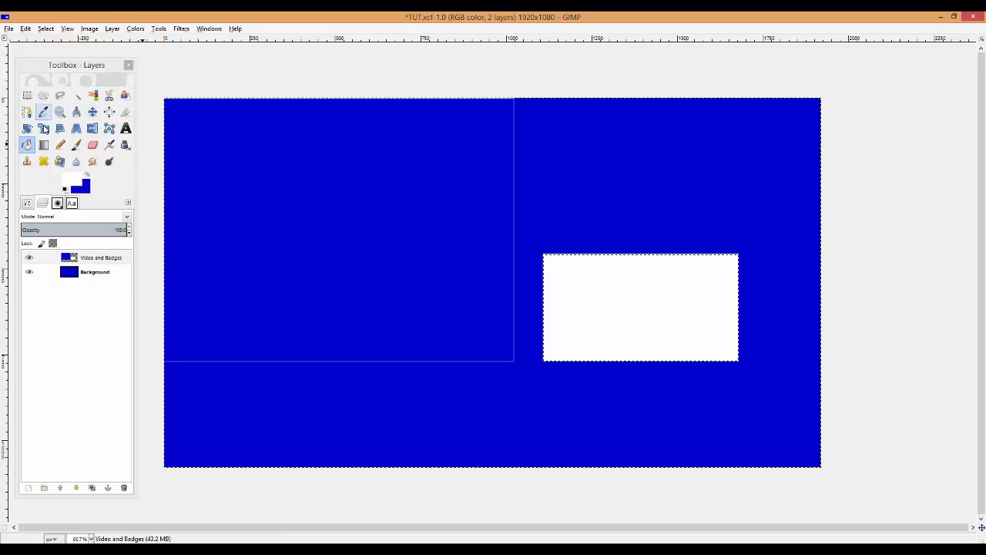
{"action": "left_click", "coordinate": [87, 174]}
{"action": "left_click", "coordinate": [608, 314]}
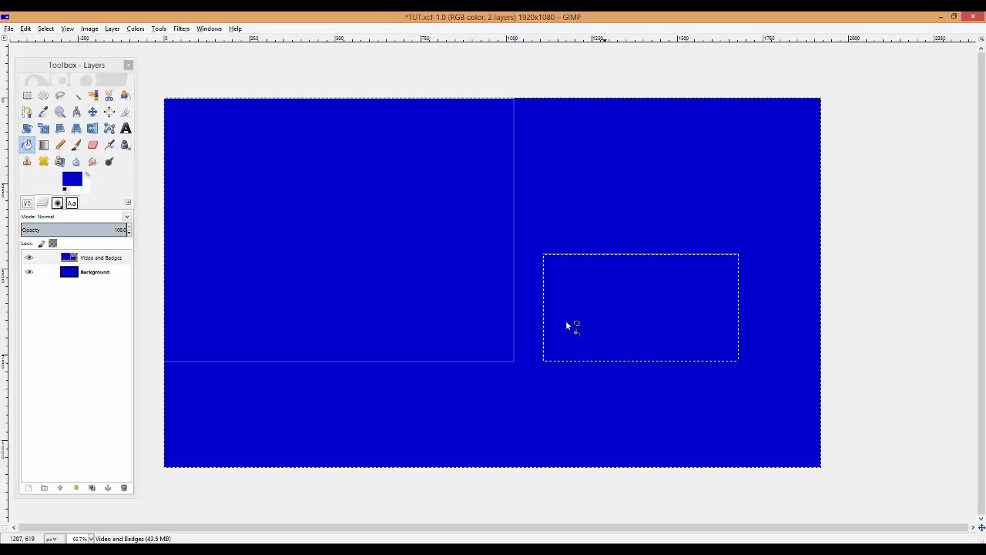
{"action": "left_click", "coordinate": [45, 29]}
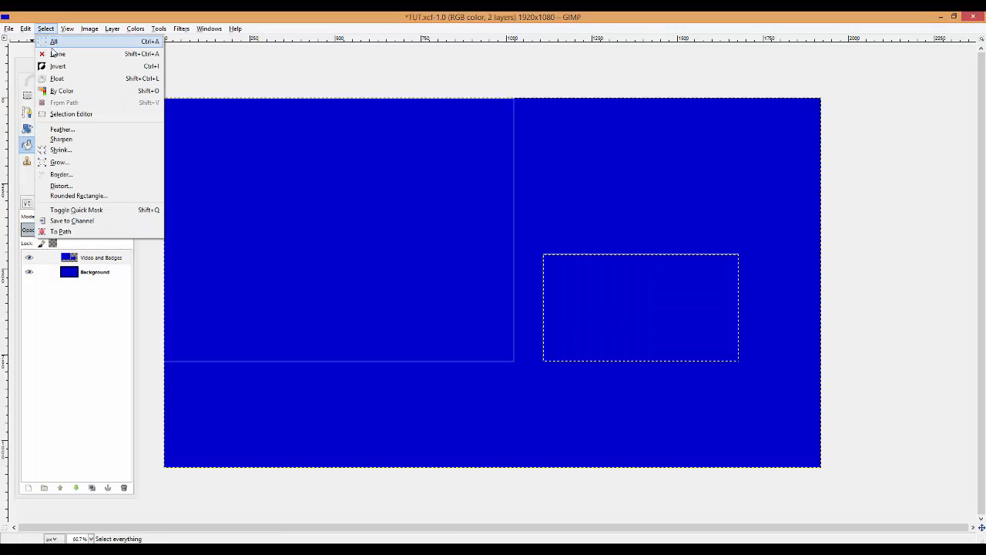
{"action": "left_click", "coordinate": [53, 43]}
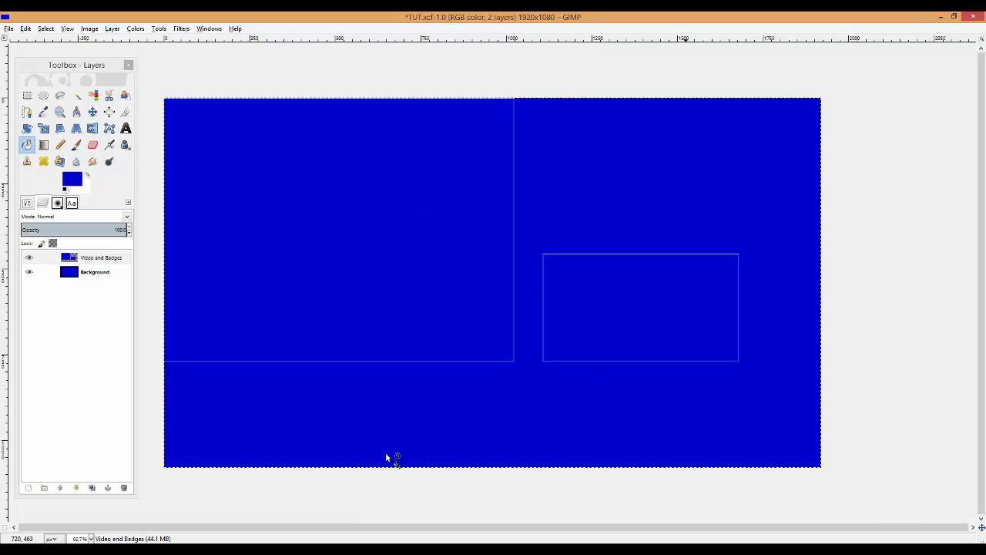
- Add a transparent 1920 × 1080 px layer named Badges above the Video and Badges layer
{"action": "right_click", "coordinate": [54, 319]}
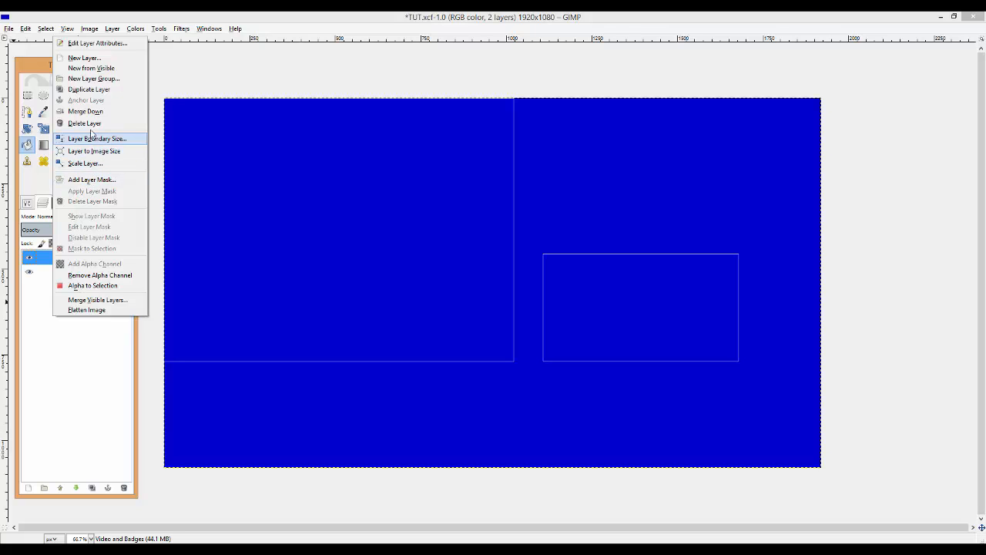
{"action": "left_click", "coordinate": [85, 58]}
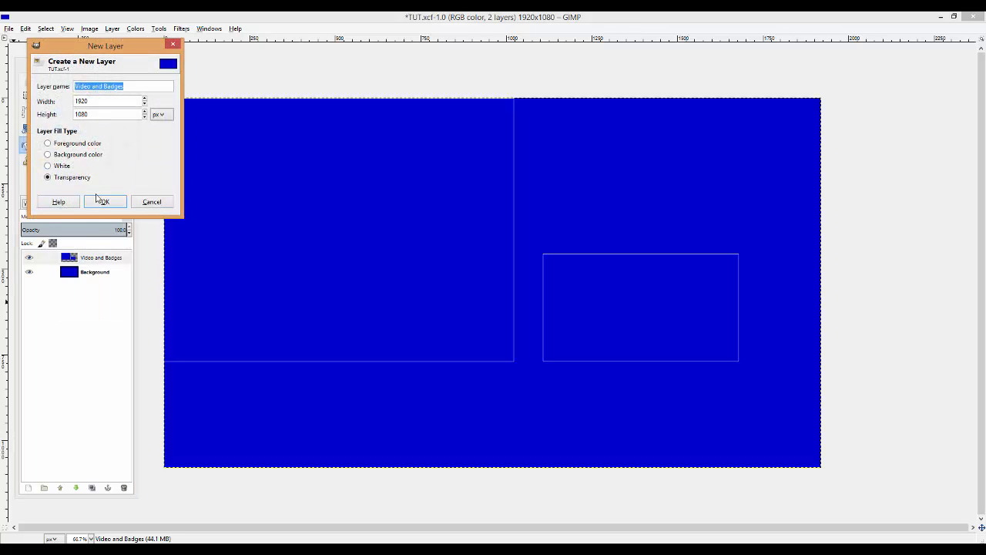
{"action": "type", "text": "B"}
{"action": "left_click", "coordinate": [102, 201]}
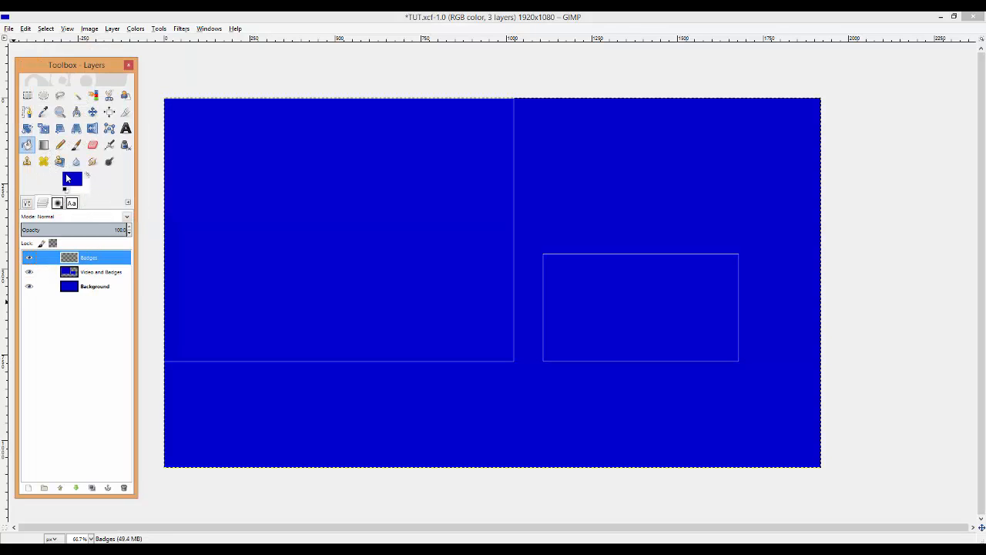
- Draw a text box about 573 × 99 px just above the badge rectangle and enter the heading BADGES
{"action": "left_click", "coordinate": [125, 128]}
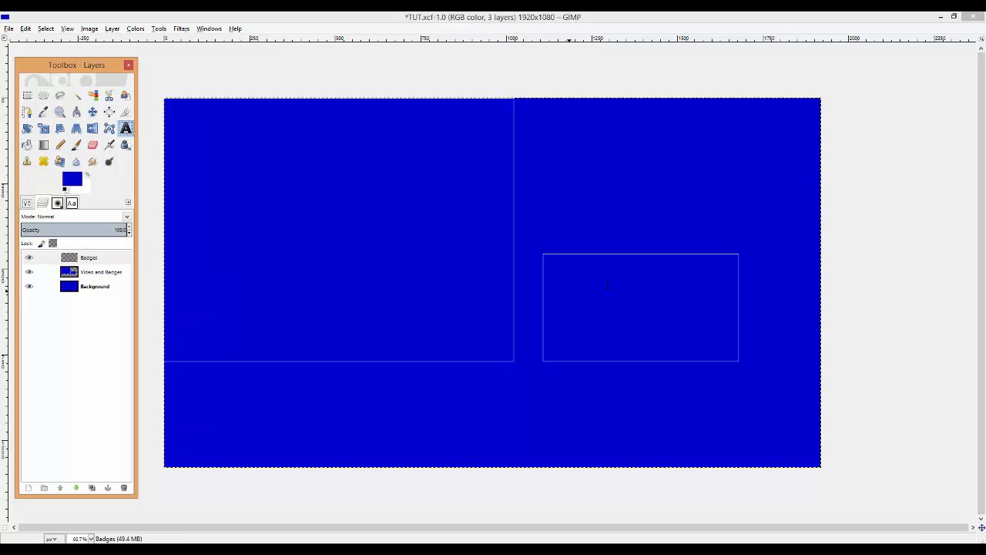
{"action": "left_click_drag", "start_coordinate": [545, 215], "coordinate": [605, 245]}
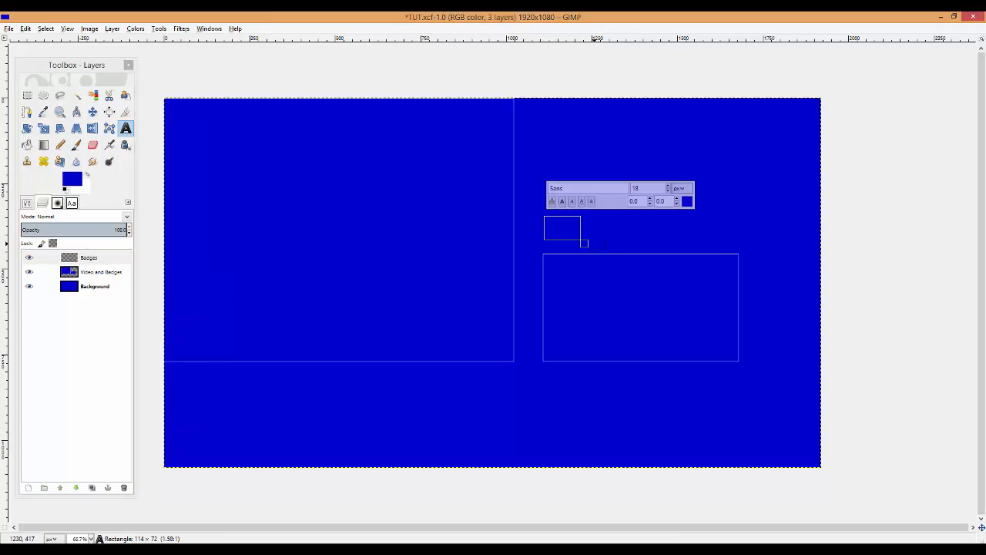
{"action": "left_click_drag", "start_coordinate": [709, 249], "coordinate": [742, 253]}
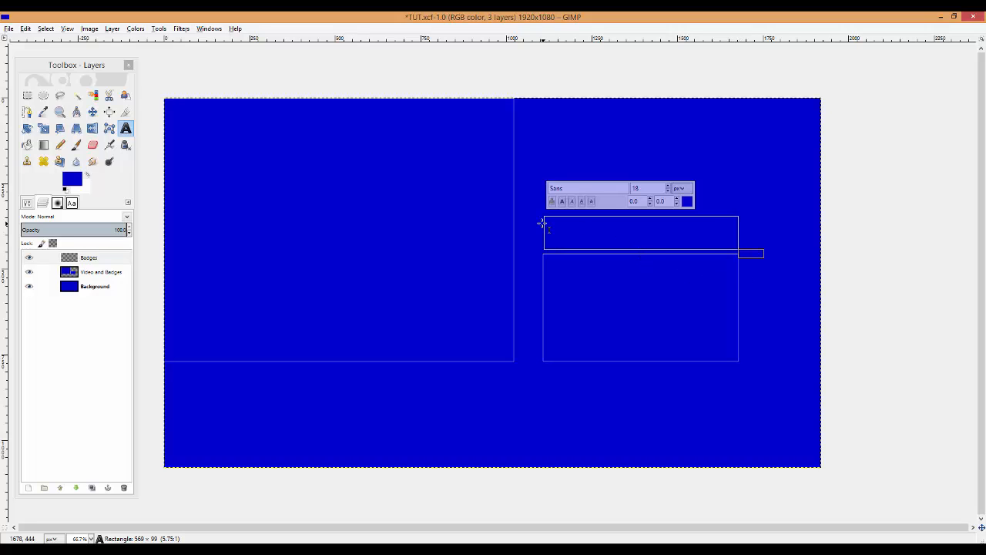
{"action": "left_click_drag", "start_coordinate": [541, 228], "coordinate": [540, 228]}
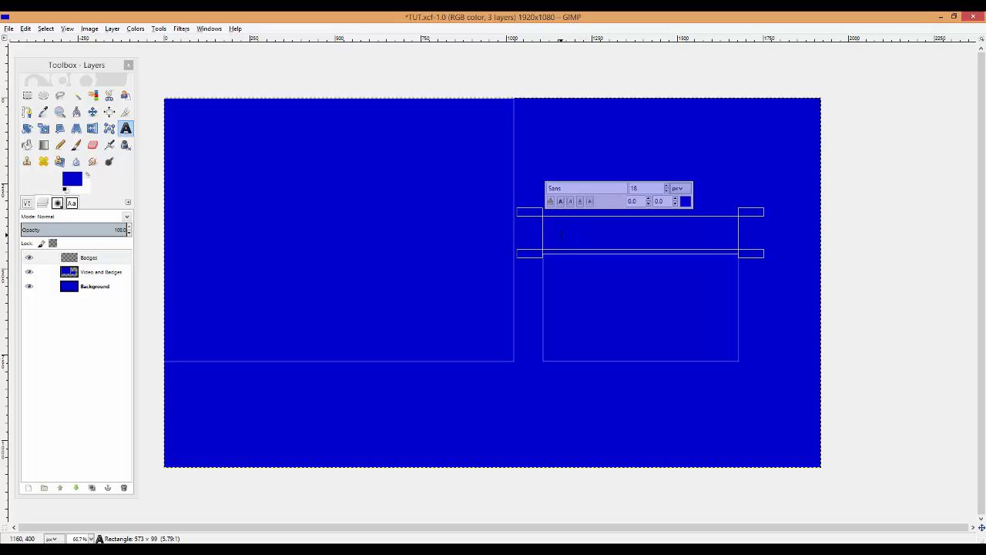
{"action": "type", "text": "BADGES"}
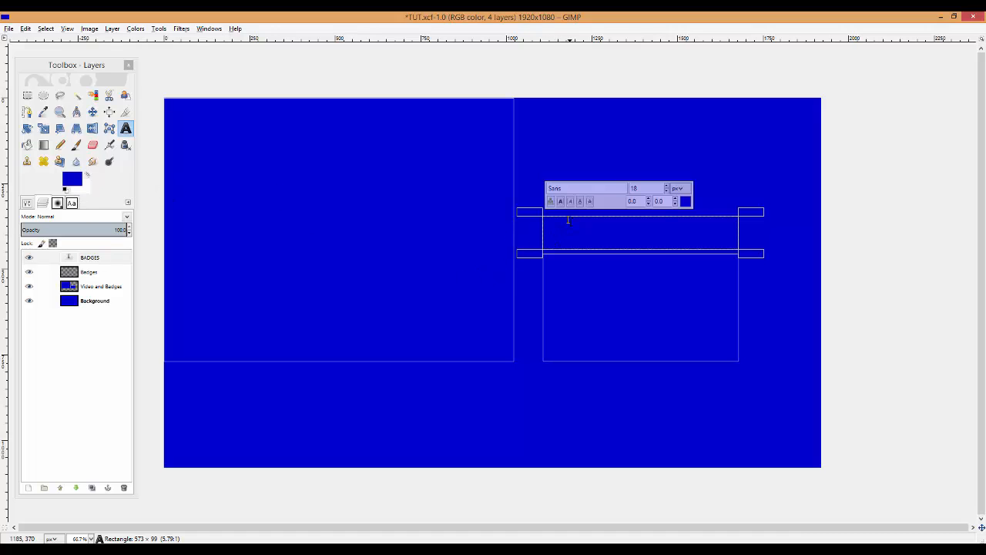
- Change the colour of the BADGES text to white
{"action": "left_click_drag", "start_coordinate": [570, 220], "coordinate": [547, 219]}
{"action": "left_click", "coordinate": [684, 202]}
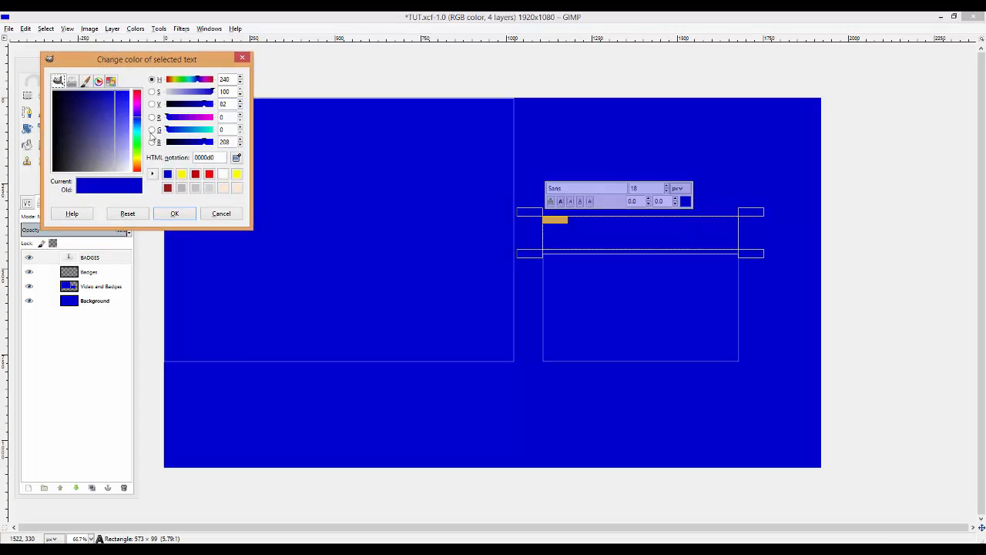
{"action": "left_click", "coordinate": [54, 91]}
{"action": "left_click", "coordinate": [168, 213]}
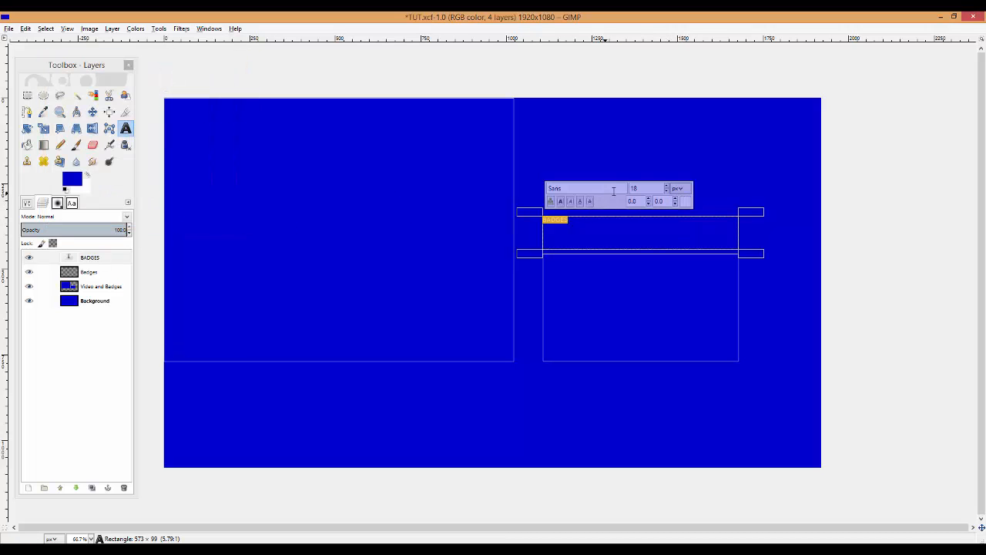
- Set the BADGES text to the Roboto font at a size of 100 px
{"action": "left_click", "coordinate": [71, 203]}
{"action": "scroll", "coordinate": [77, 315], "scroll_direction": "down", "scroll_amount": 6}
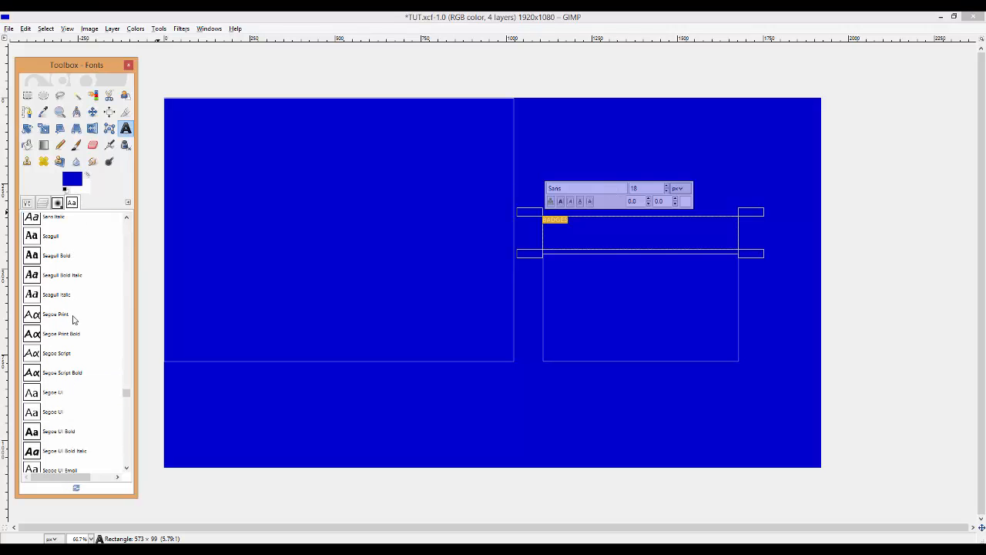
{"action": "scroll", "coordinate": [62, 360], "scroll_direction": "down", "scroll_amount": 10}
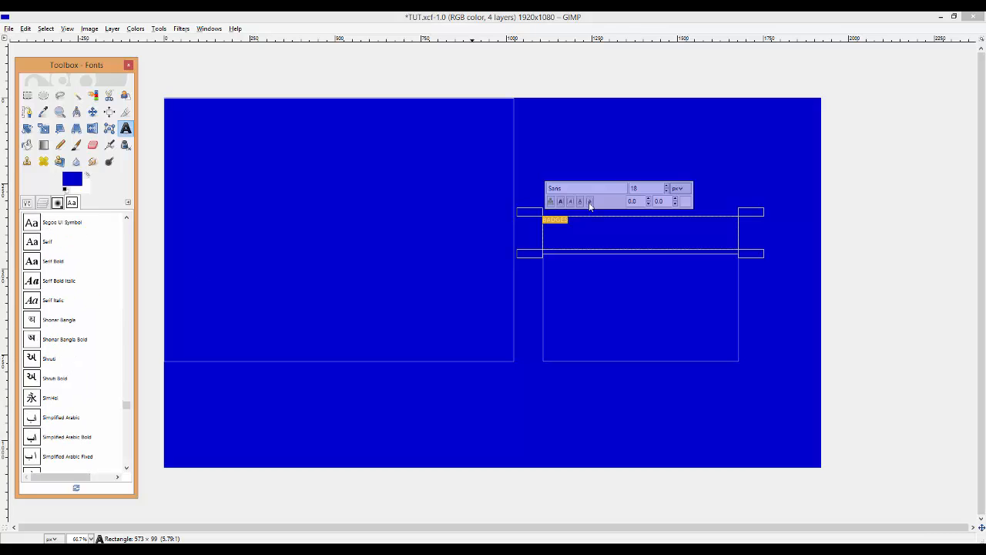
{"action": "left_click", "coordinate": [574, 189]}
{"action": "type", "text": "rob"}
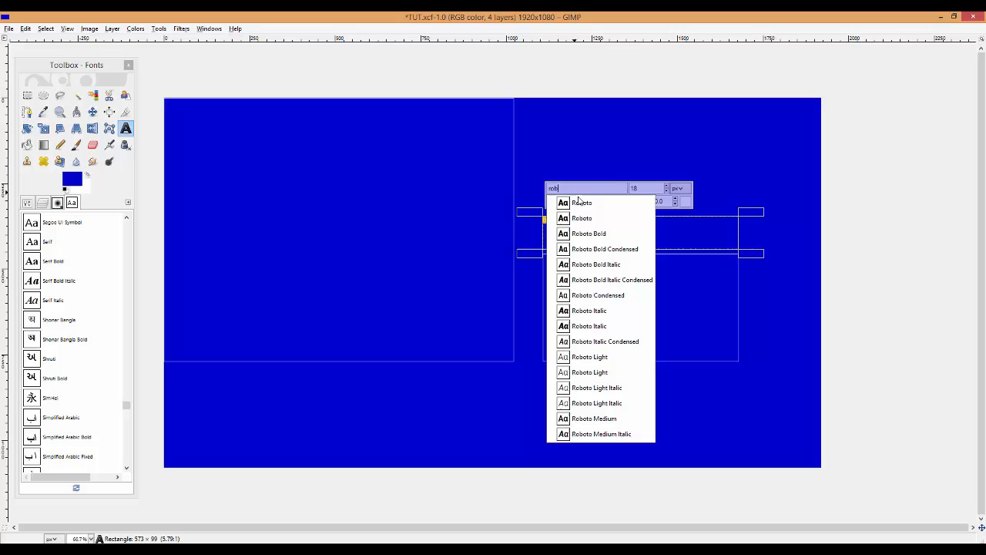
{"action": "left_click", "coordinate": [580, 204]}
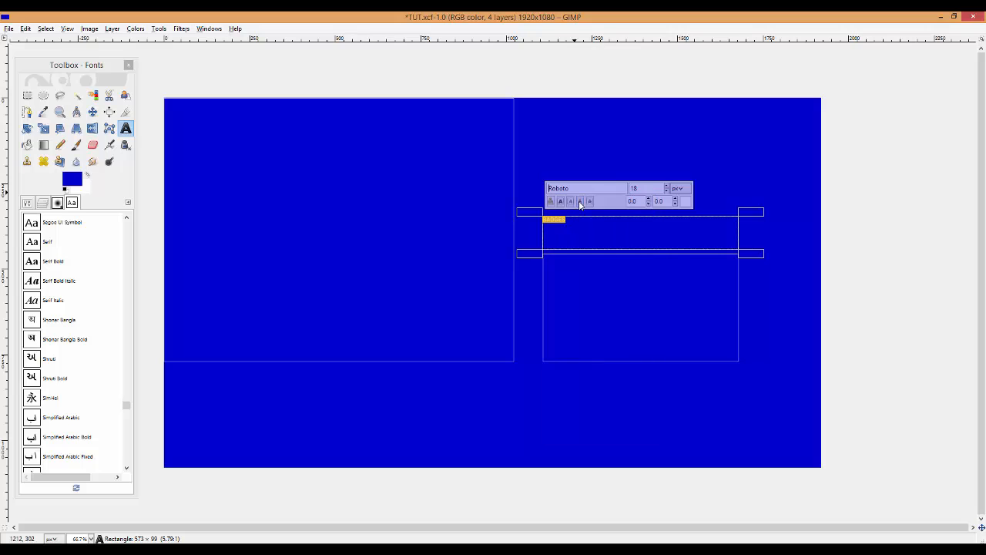
{"action": "left_click", "coordinate": [629, 192]}
{"action": "type", "text": "100"}
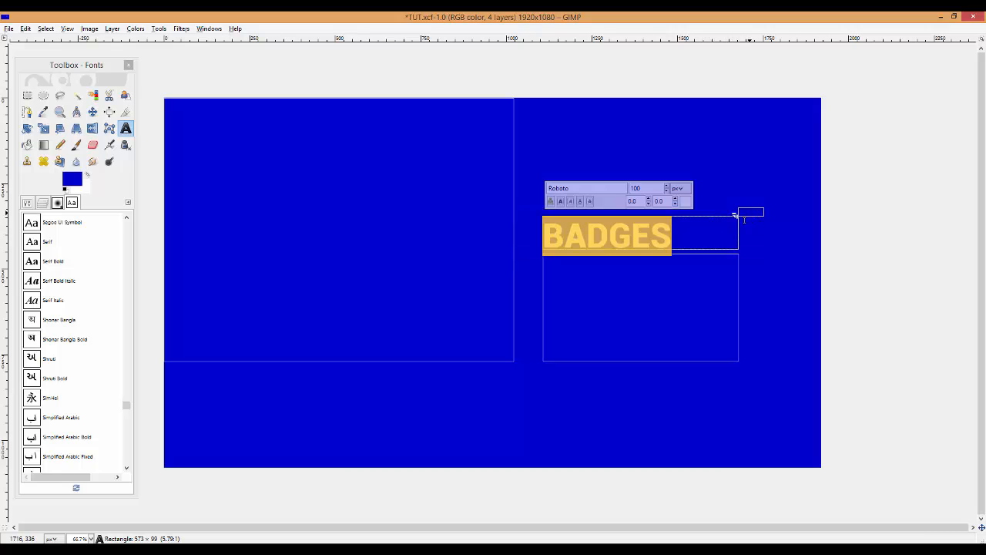
- Narrow the BADGES text box to about 393 px wide and move the text to sit centred on the badge rectangle's upper edge
{"action": "left_click_drag", "start_coordinate": [748, 213], "coordinate": [689, 214]}
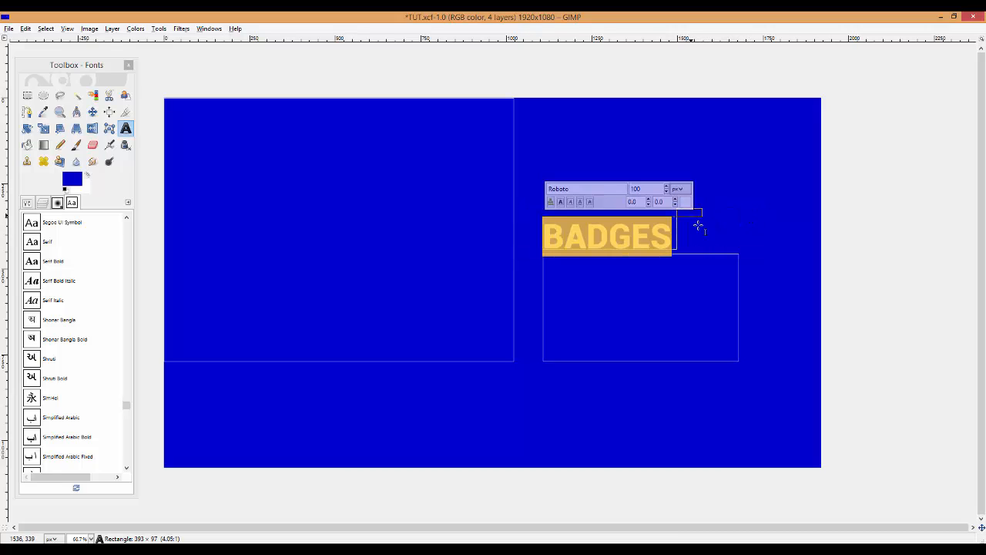
{"action": "left_click", "coordinate": [92, 112]}
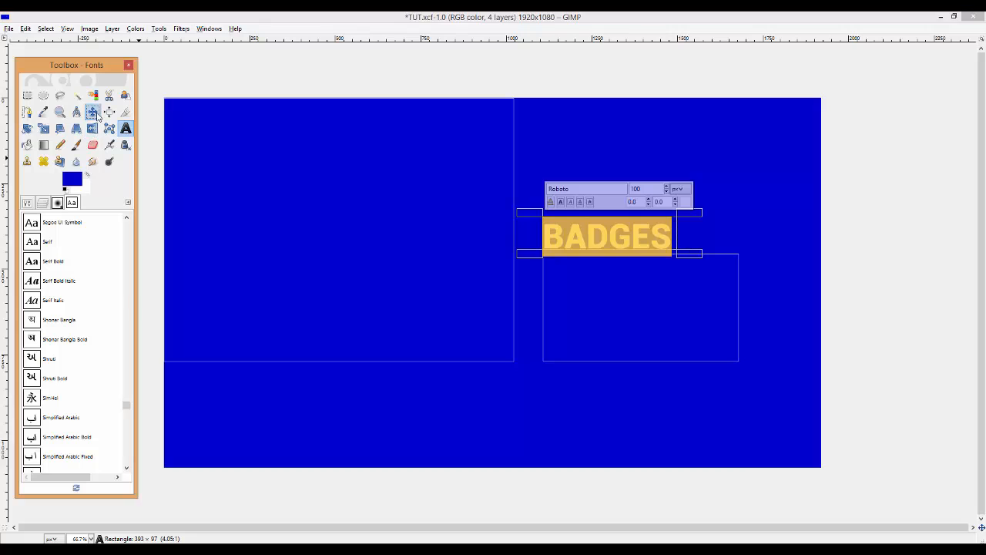
{"action": "left_click_drag", "start_coordinate": [600, 238], "coordinate": [629, 242]}
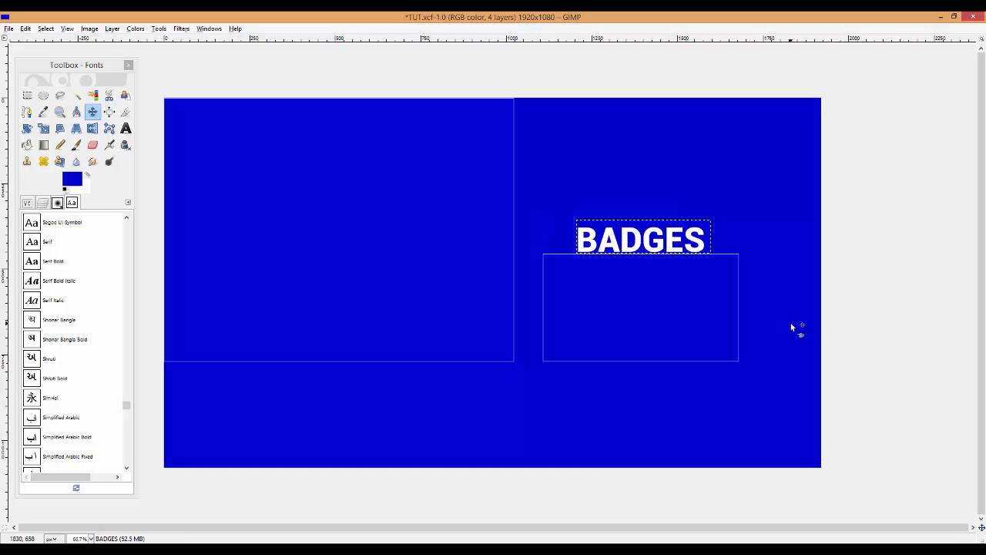
- Merge the BADGES text layer down into the Badges layer
{"action": "left_click", "coordinate": [49, 203]}
{"action": "right_click", "coordinate": [106, 262]}
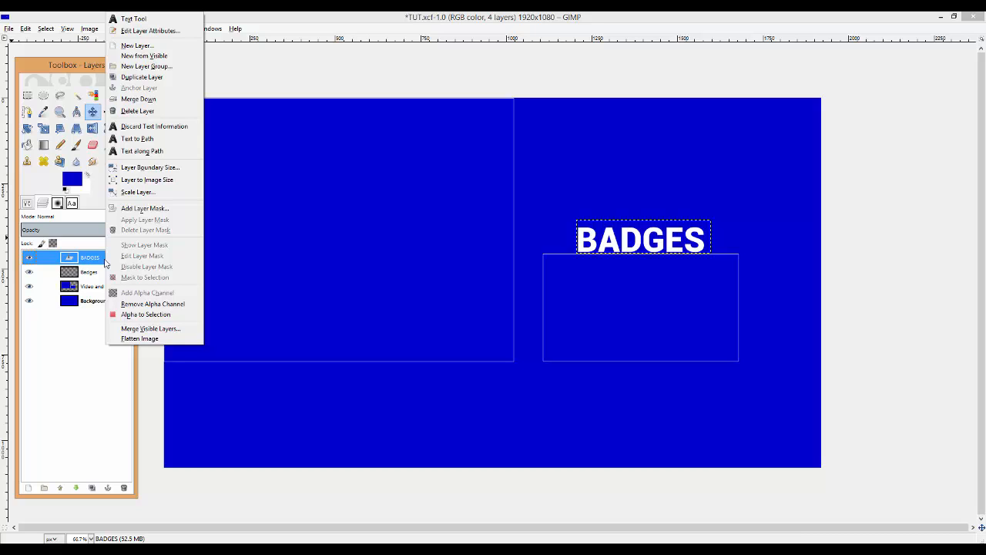
{"action": "left_click", "coordinate": [98, 268]}
{"action": "left_click", "coordinate": [94, 272]}
{"action": "right_click", "coordinate": [92, 259]}
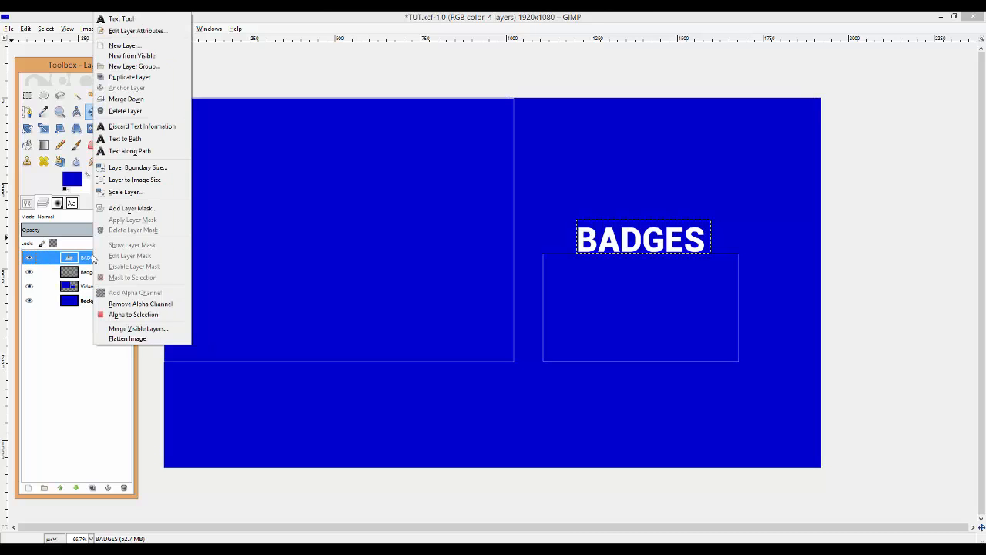
{"action": "left_click", "coordinate": [119, 99]}
- Merge the Badges layer down into the Video and Badges layer, and hide the merged layer to check its contents
{"action": "right_click", "coordinate": [102, 257]}
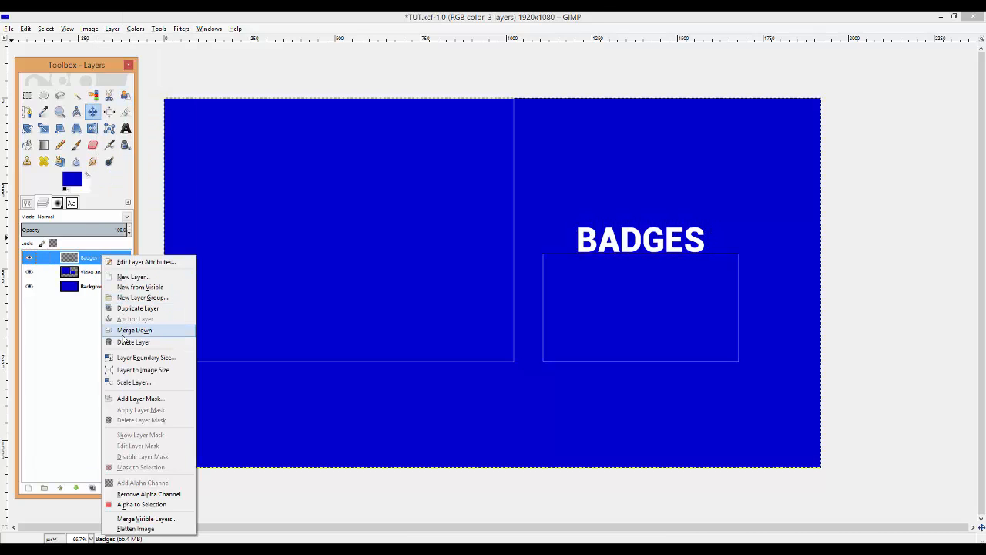
{"action": "left_click", "coordinate": [124, 331]}
{"action": "left_click", "coordinate": [29, 258]}
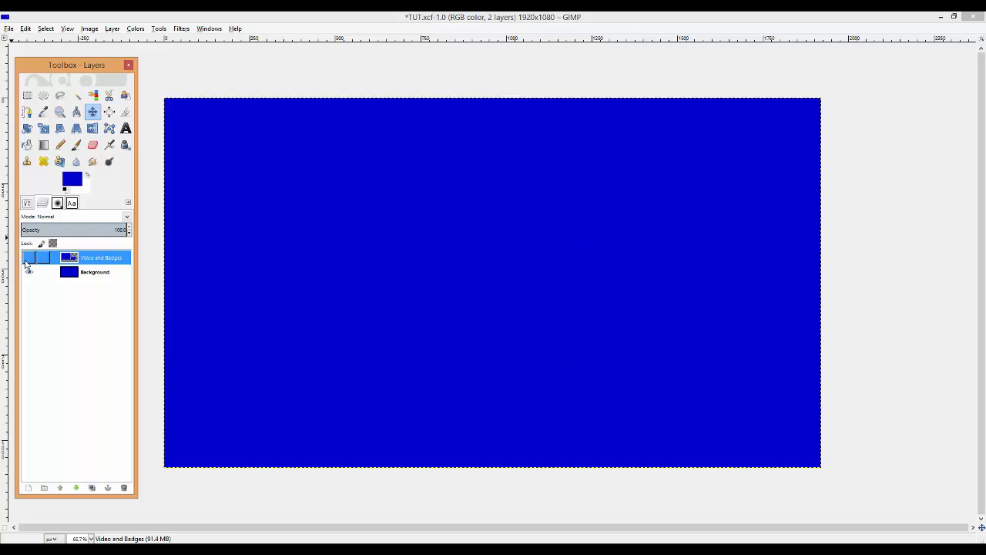
- Make the Video and Badges layer visible again above the background
{"action": "left_click", "coordinate": [28, 260]}
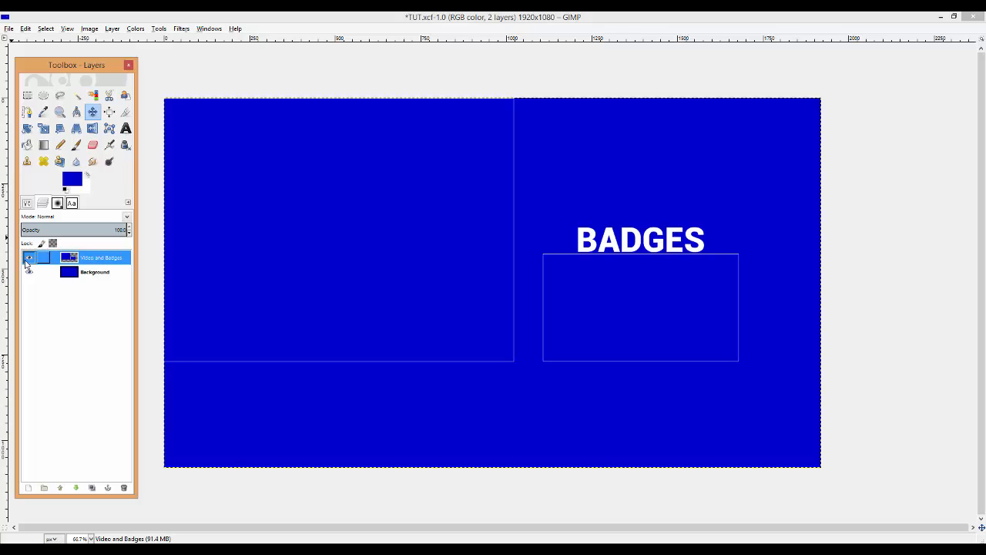
{"action": "left_click", "coordinate": [26, 29]}
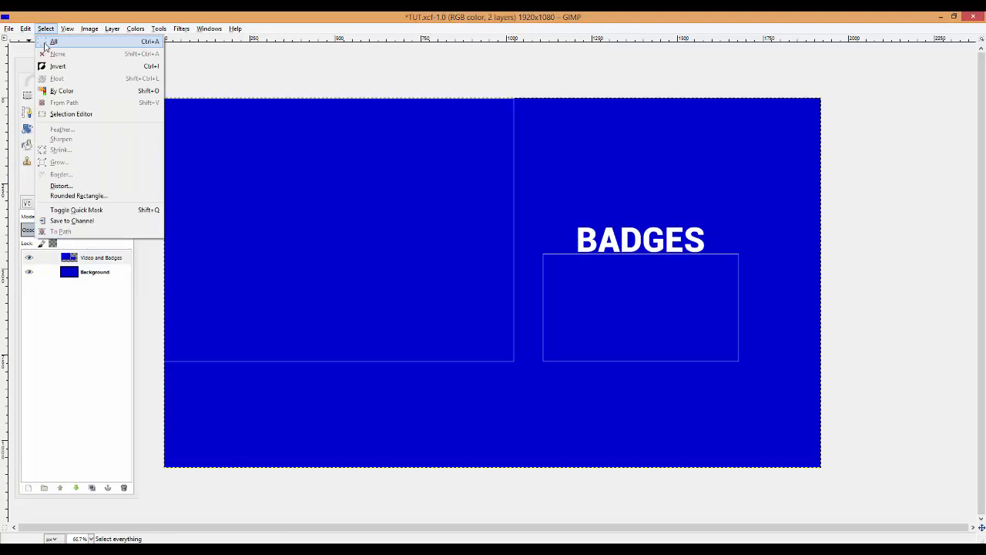
{"action": "left_click", "coordinate": [105, 374]}
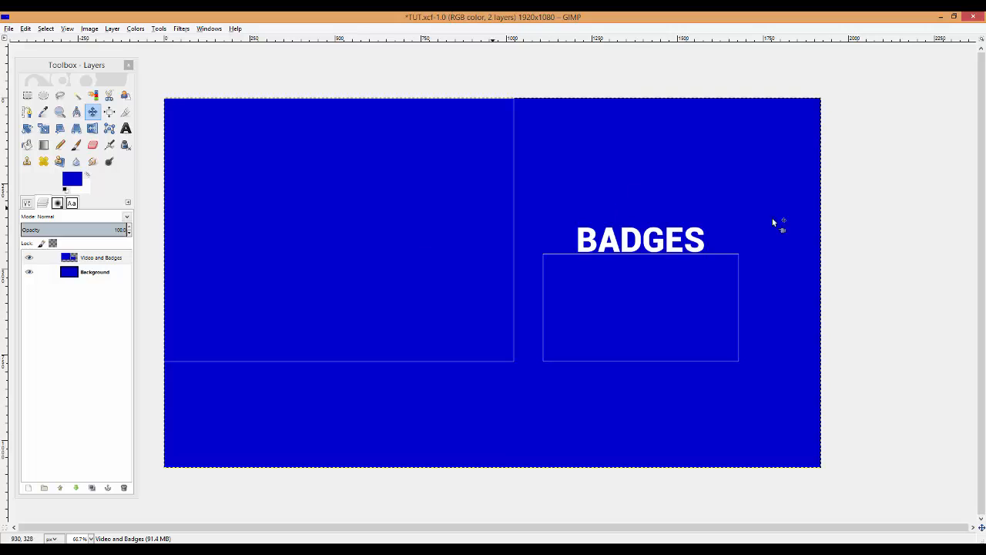
- Bring up the Pokémon Uranium logo image and enlarge its window to show the whole picture
{"action": "left_click", "coordinate": [423, 551]}
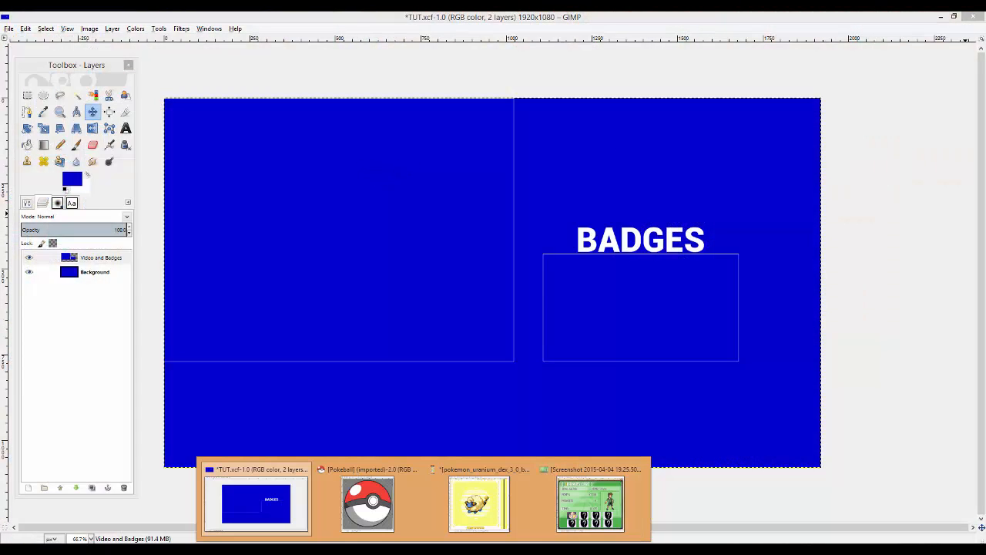
{"action": "left_click", "coordinate": [256, 501]}
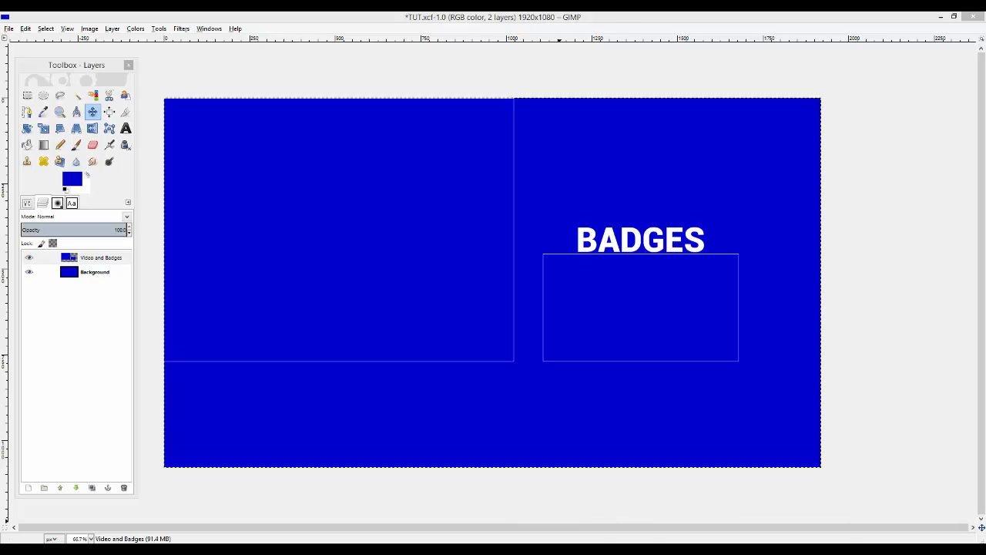
{"action": "mouse_move", "coordinate": [424, 549]}
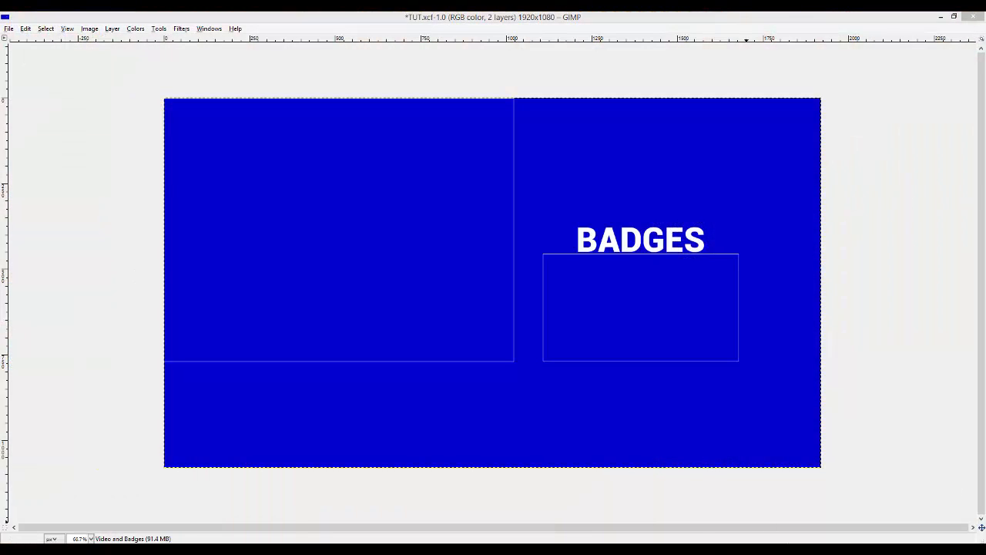
{"action": "left_click", "coordinate": [621, 488]}
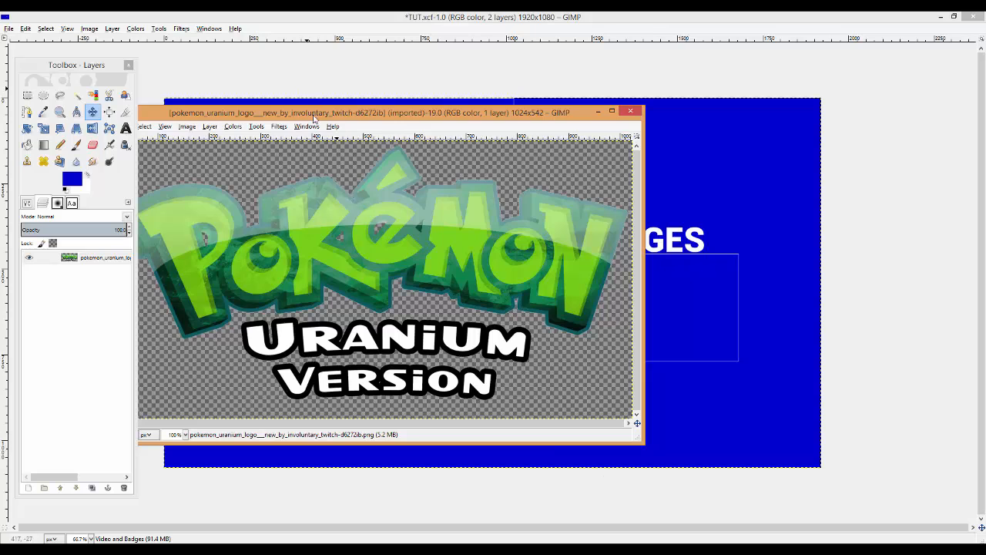
{"action": "left_click_drag", "start_coordinate": [314, 116], "coordinate": [412, 80]}
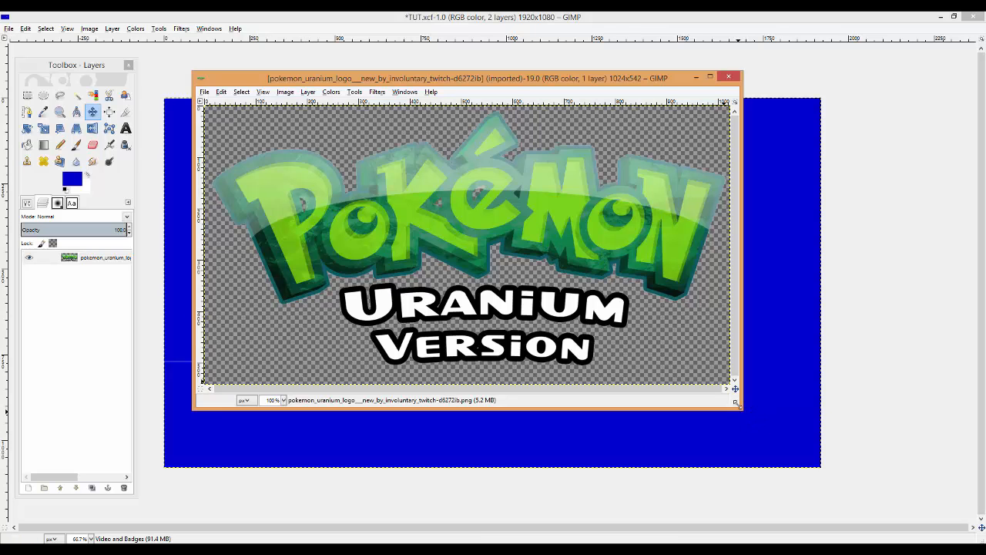
{"action": "left_click_drag", "start_coordinate": [741, 408], "coordinate": [800, 433]}
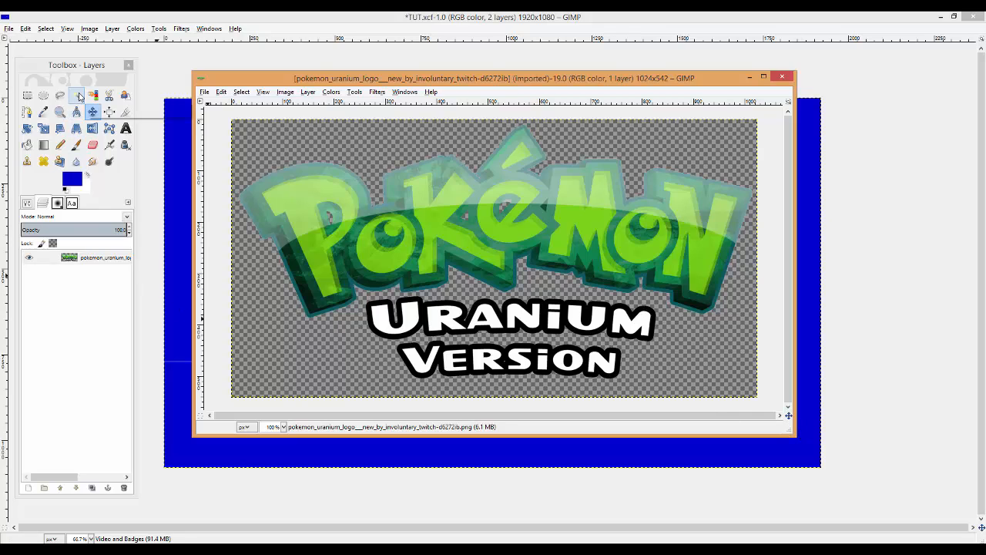
- Select the entire Pokémon Uranium logo image and copy it
{"action": "left_click", "coordinate": [242, 92]}
{"action": "left_click", "coordinate": [248, 105]}
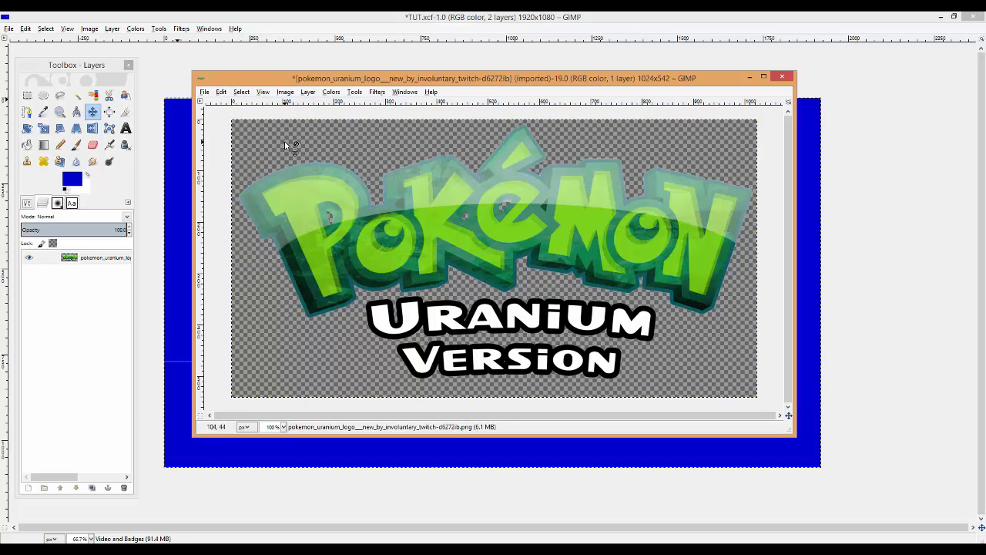
{"action": "key", "text": "ctrl+c"}
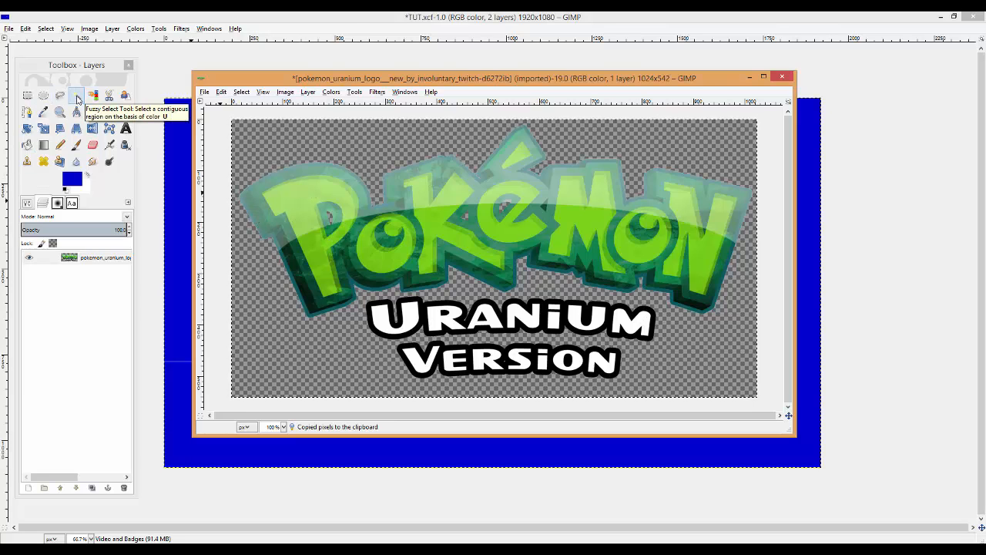
{"action": "key", "text": "m"}
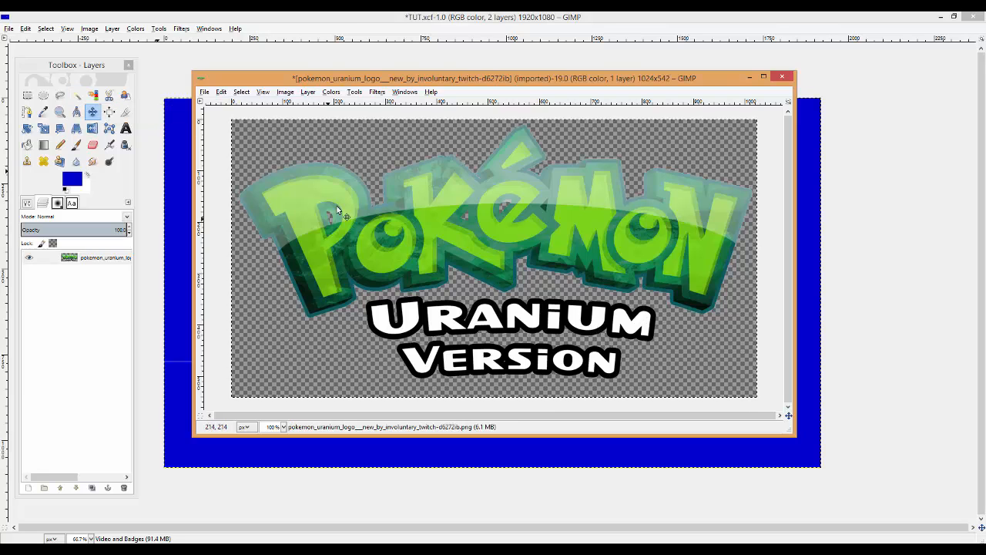
{"action": "key", "text": "ctrl+c"}
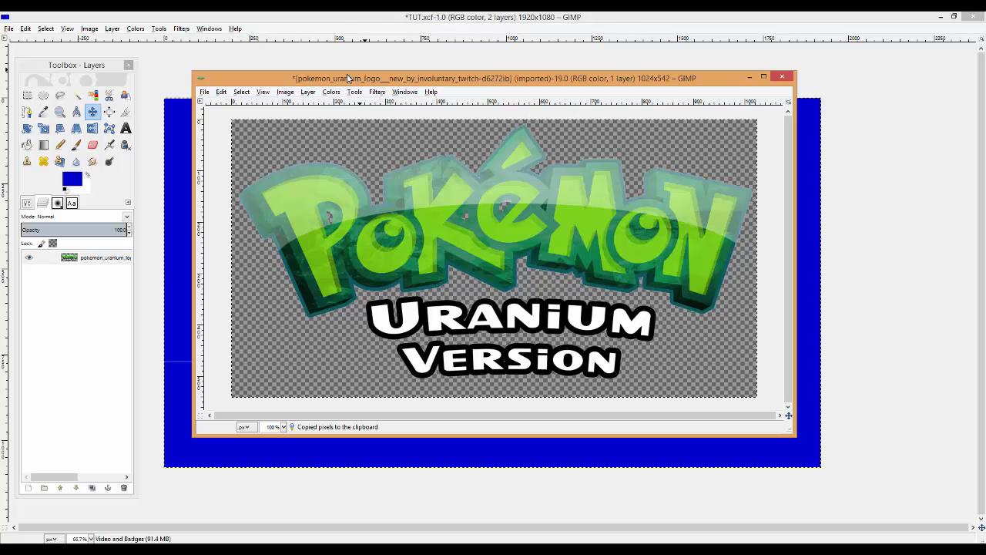
- Paste the logo into the TUT.xcf image and turn the floating selection into a new layer
{"action": "left_click", "coordinate": [340, 17]}
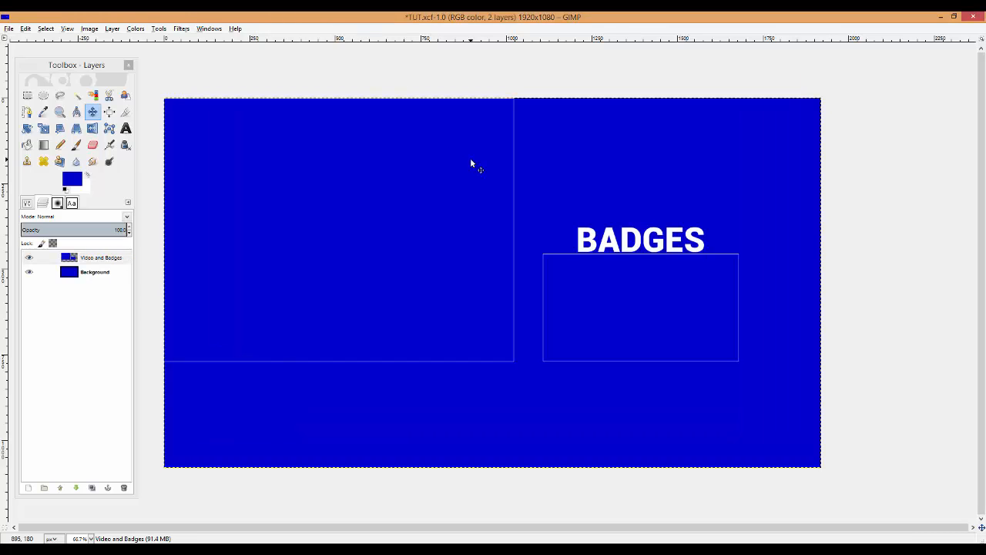
{"action": "key", "text": "ctrl+v"}
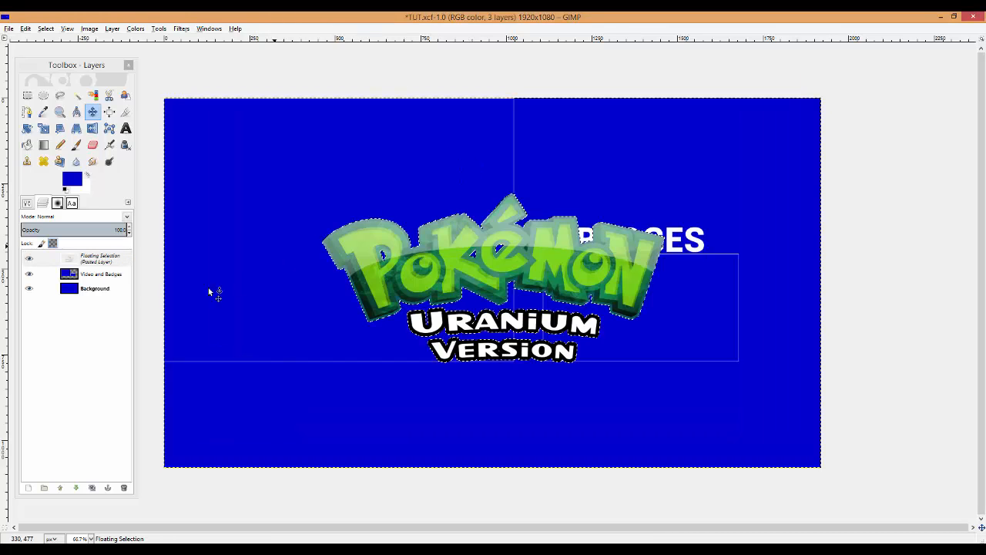
{"action": "left_click", "coordinate": [89, 263]}
{"action": "right_click", "coordinate": [90, 262]}
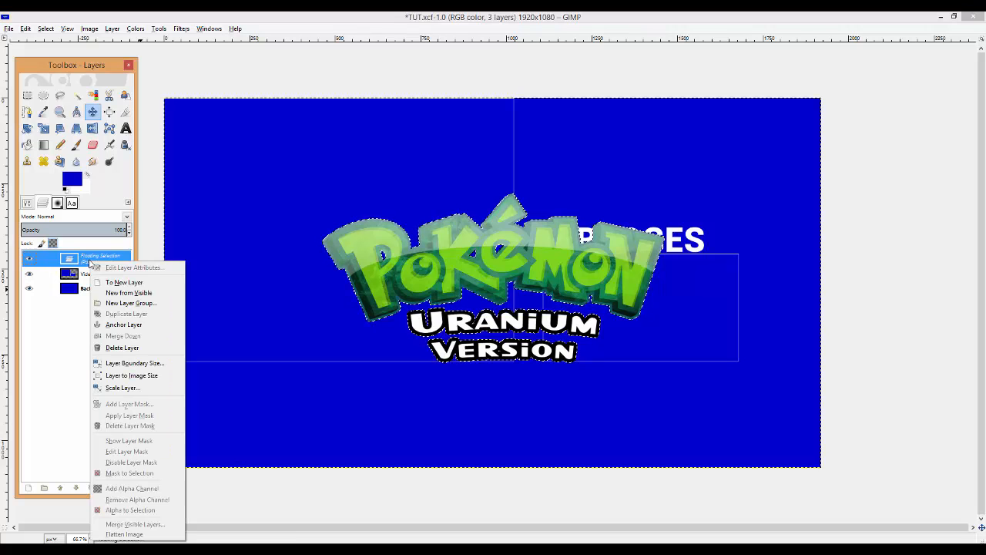
{"action": "left_click", "coordinate": [124, 282]}
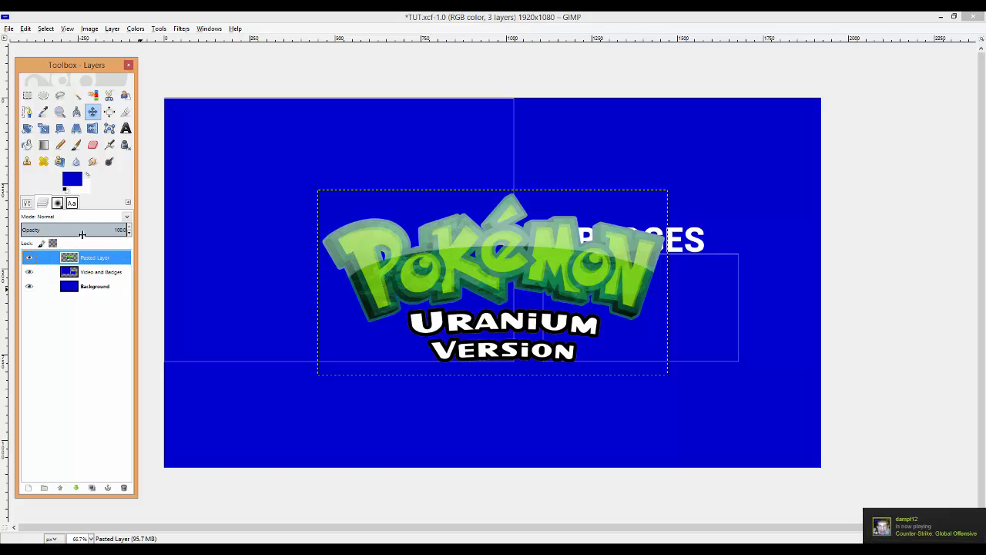
- Move the logo to the canvas's upper-right corner and rotate it 35.50 degrees clockwise
{"action": "left_click", "coordinate": [94, 114]}
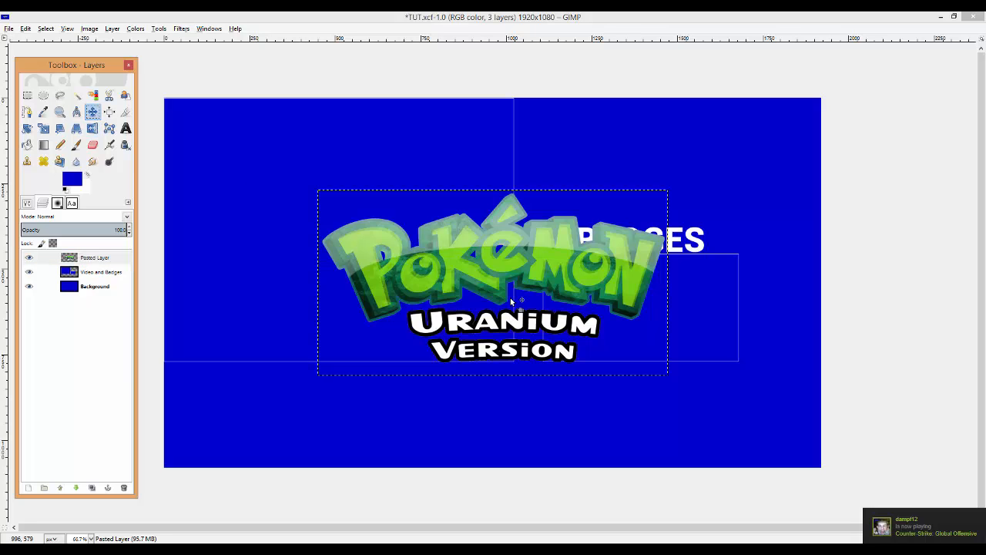
{"action": "left_click_drag", "start_coordinate": [472, 260], "coordinate": [678, 151]}
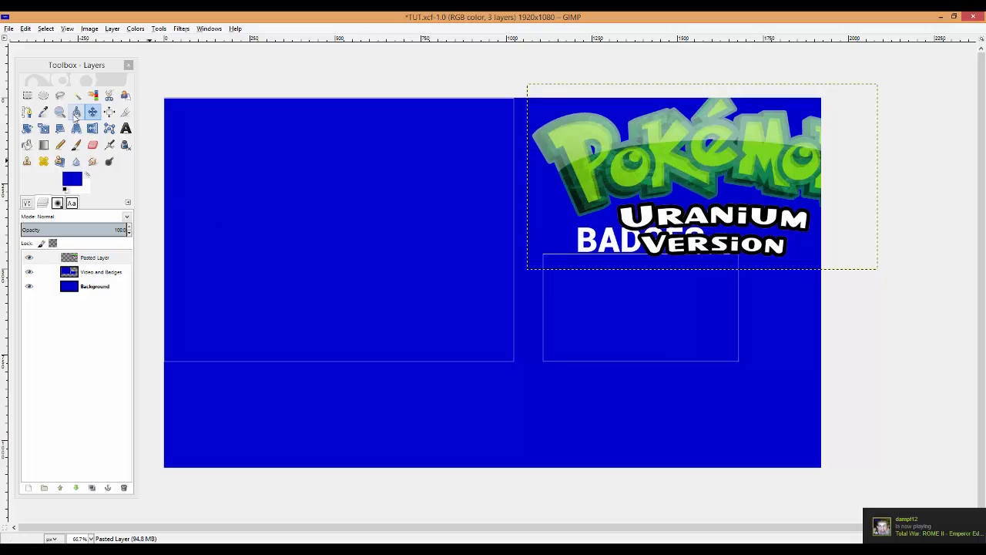
{"action": "left_click", "coordinate": [27, 128]}
{"action": "left_click", "coordinate": [567, 166]}
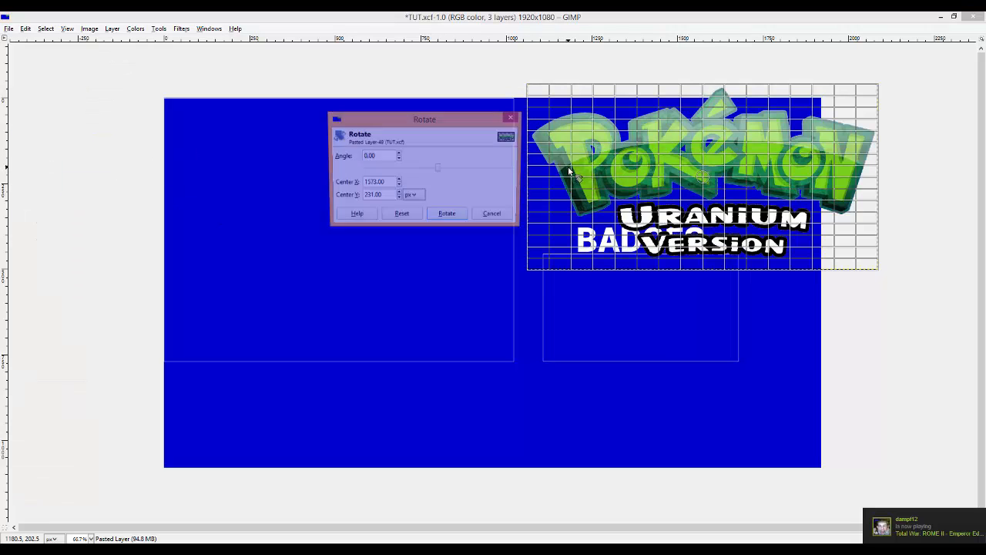
{"action": "left_click_drag", "start_coordinate": [444, 121], "coordinate": [392, 118]}
{"action": "left_click_drag", "start_coordinate": [388, 166], "coordinate": [402, 167]}
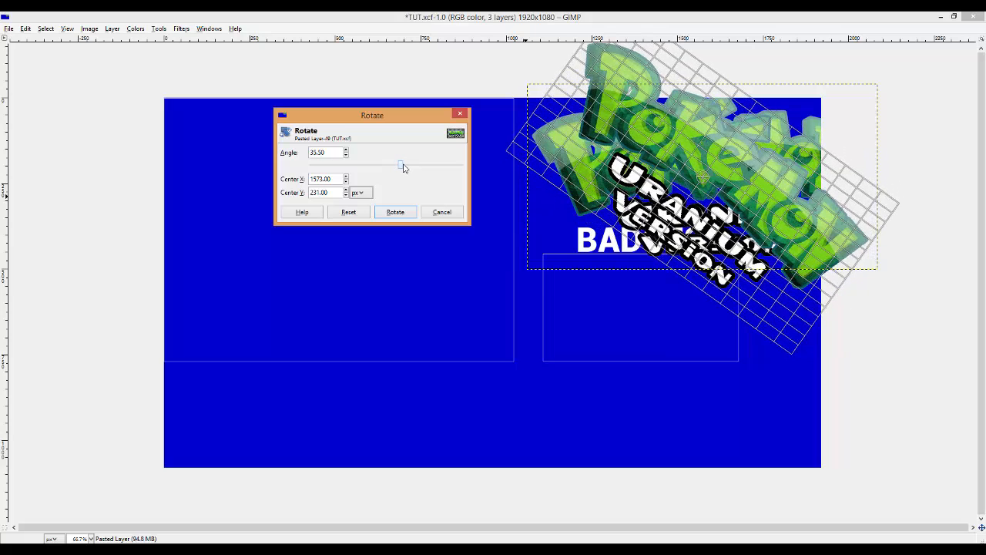
{"action": "left_click", "coordinate": [394, 212]}
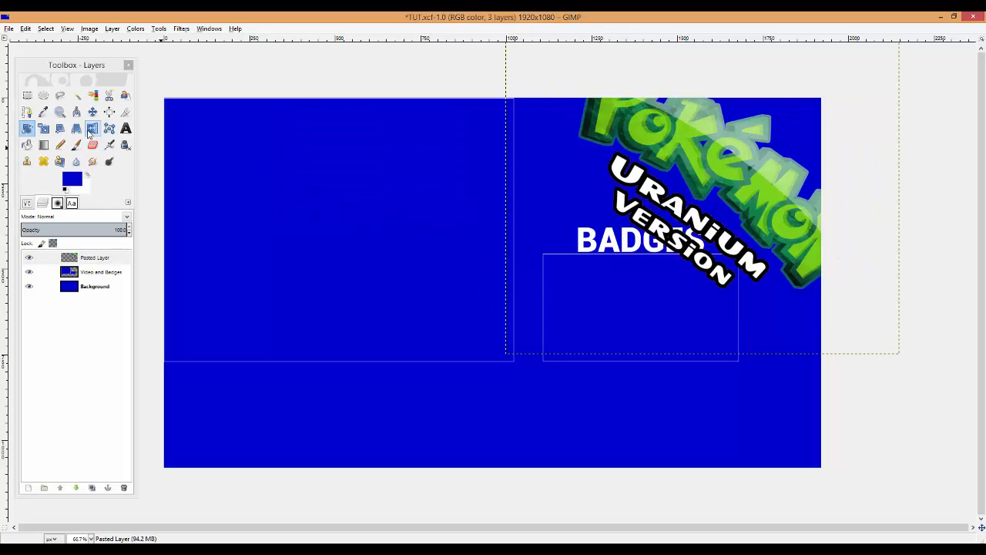
- Scale the rotated logo down to about three quarters of its size and move it back over the canvas's upper-right corner
{"action": "left_click", "coordinate": [43, 128]}
{"action": "left_click", "coordinate": [667, 172]}
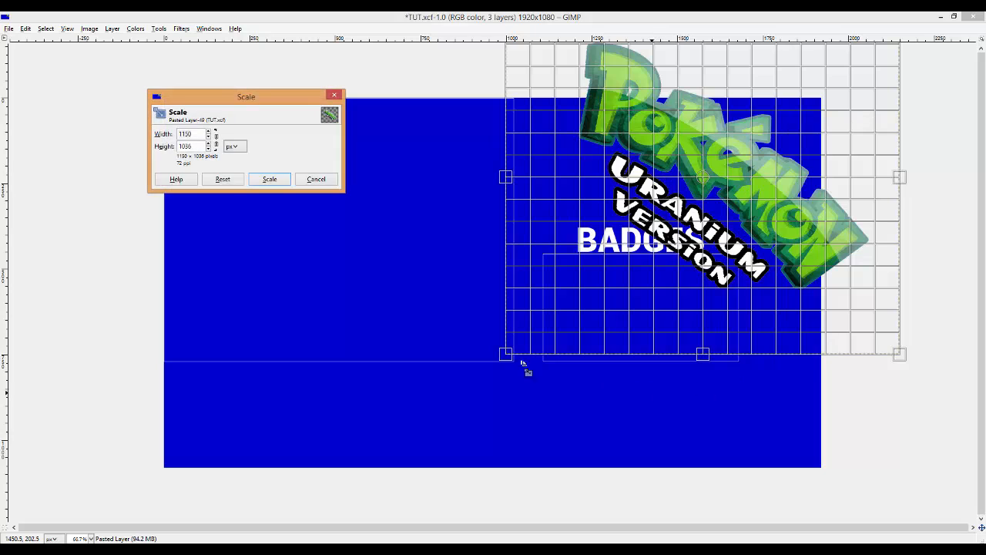
{"action": "left_click_drag", "start_coordinate": [900, 354], "coordinate": [802, 266]}
{"action": "left_click", "coordinate": [270, 179]}
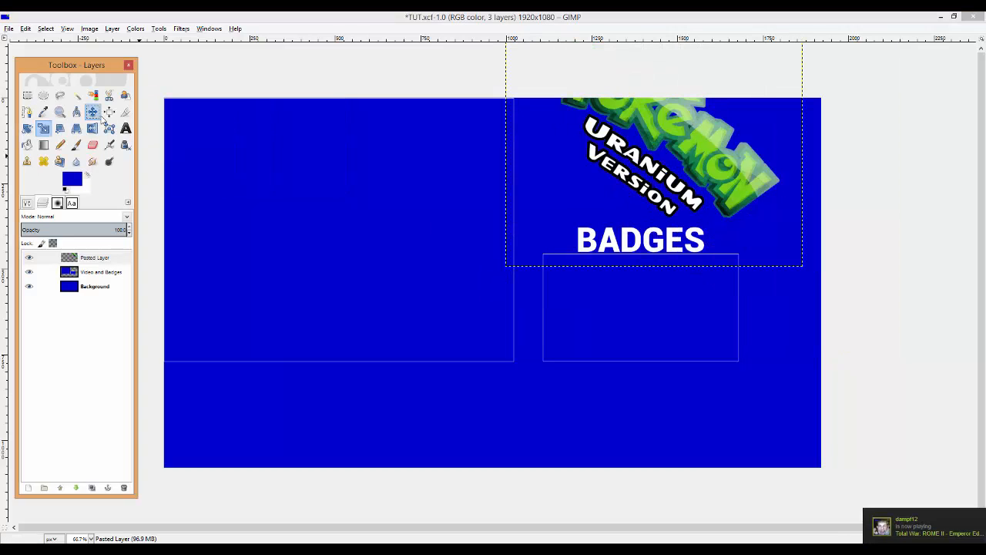
{"action": "left_click", "coordinate": [99, 116]}
{"action": "left_click_drag", "start_coordinate": [660, 133], "coordinate": [724, 158]}
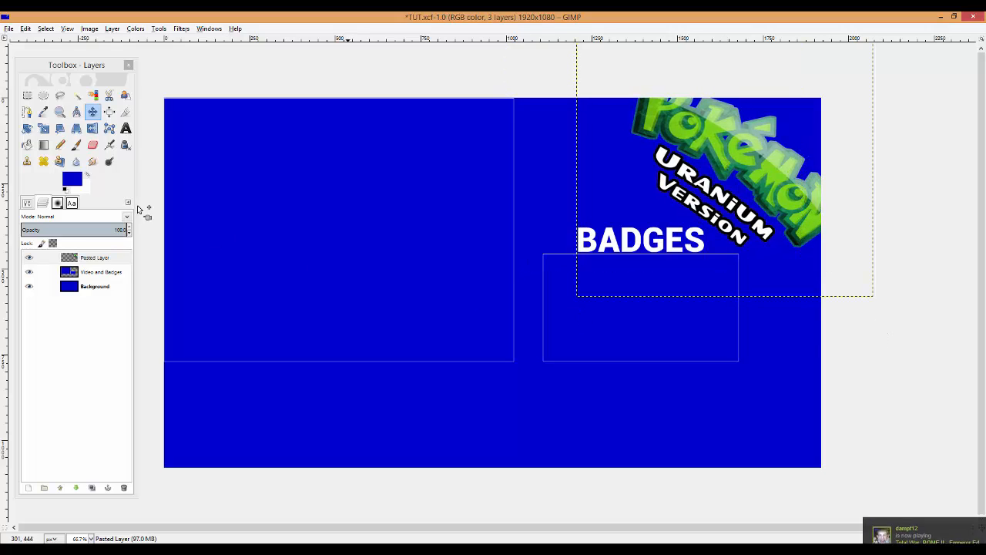
- Scale the logo layer to about 816 × 721 px and shift it slightly down in the canvas's upper-right corner
{"action": "left_click", "coordinate": [43, 127]}
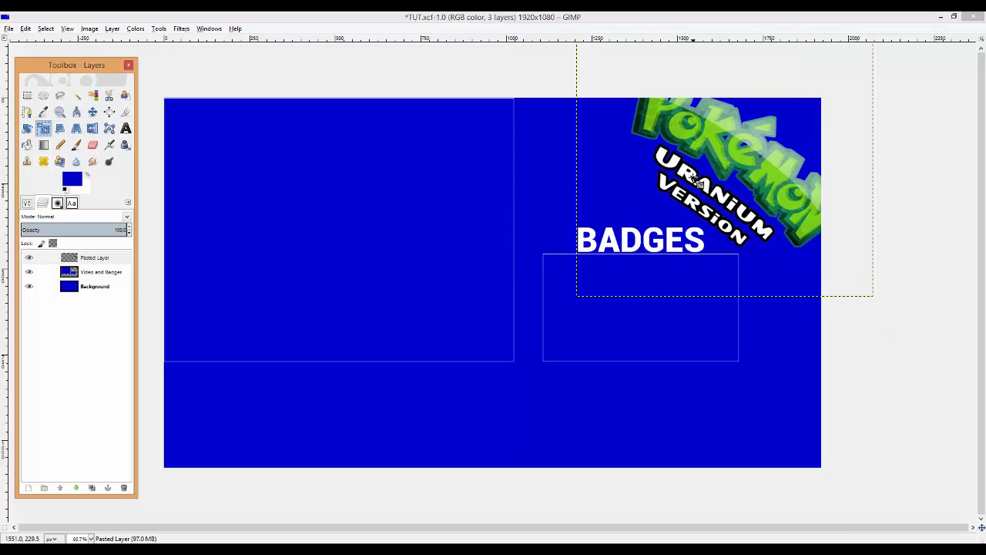
{"action": "left_click", "coordinate": [697, 181]}
{"action": "left_click_drag", "start_coordinate": [875, 299], "coordinate": [849, 277]}
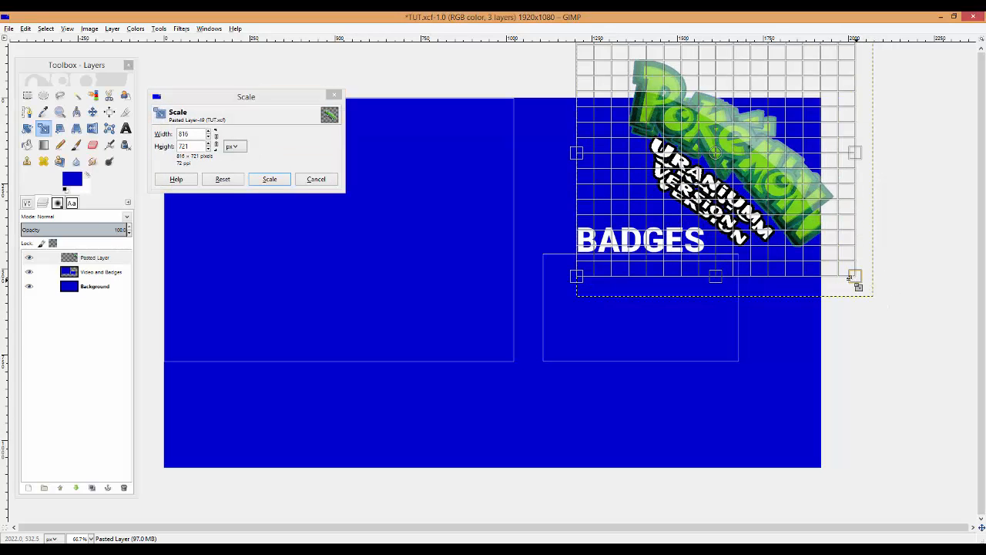
{"action": "left_click", "coordinate": [263, 178]}
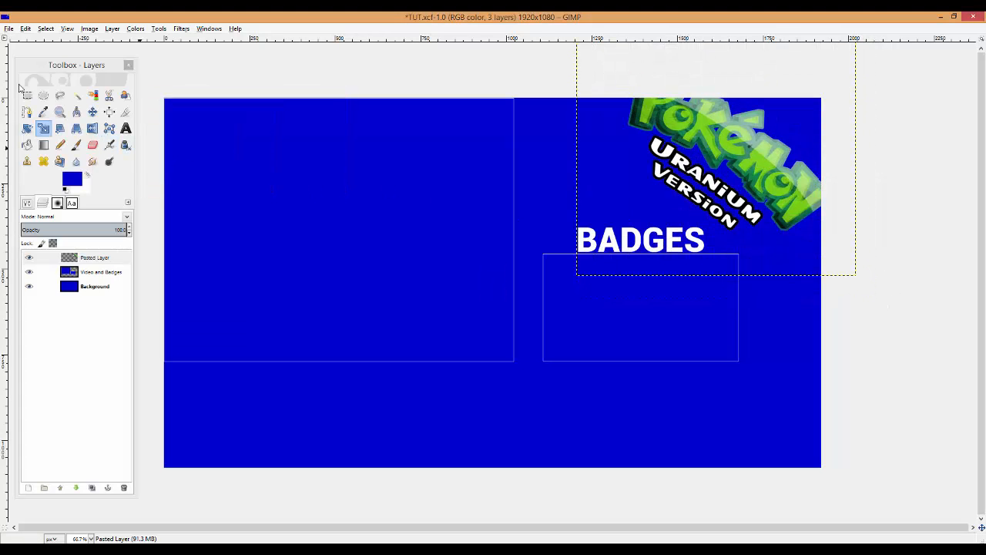
{"action": "left_click", "coordinate": [93, 112]}
{"action": "left_click_drag", "start_coordinate": [702, 140], "coordinate": [705, 156]}
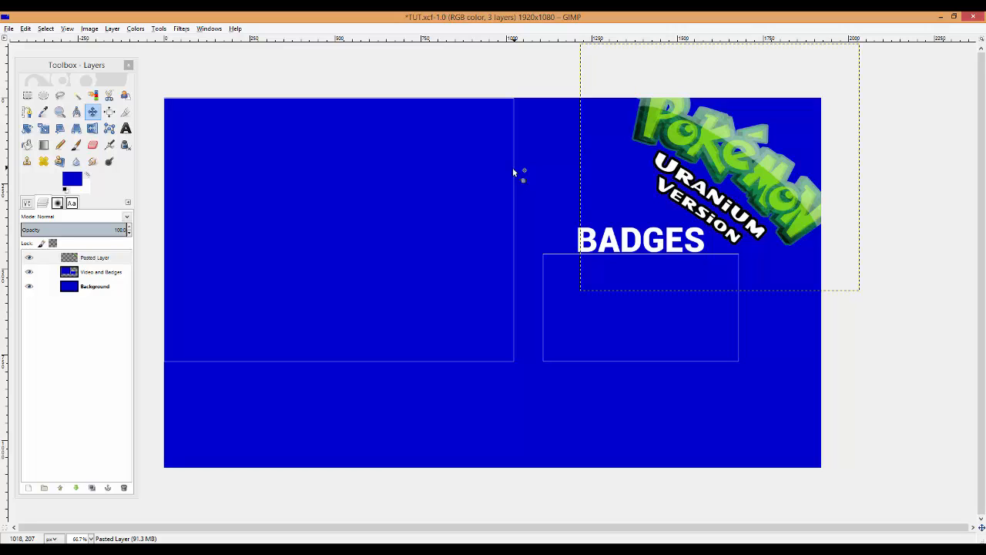
- Rename the pasted logo layer as Pokemon
{"action": "double_click", "coordinate": [88, 259]}
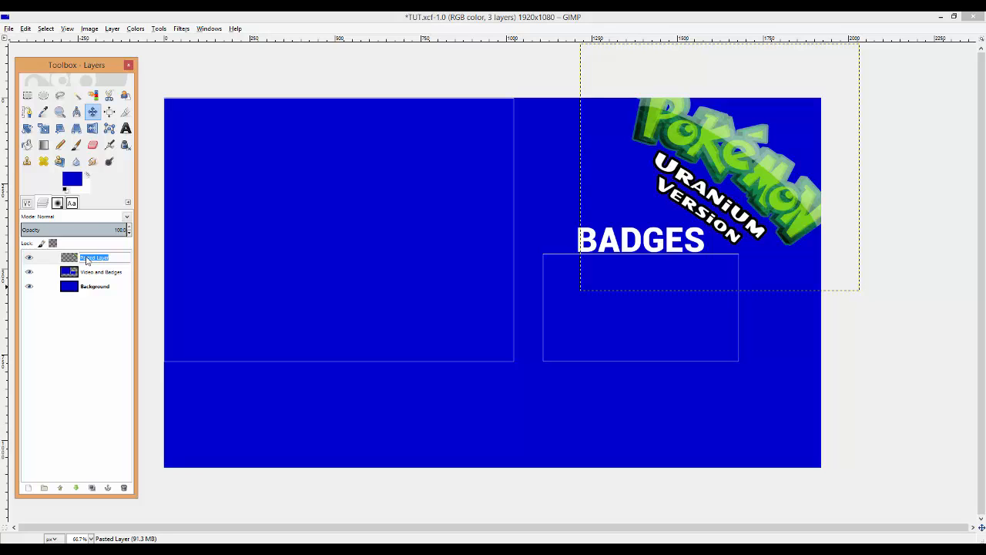
{"action": "type", "text": "Pokemon"}
{"action": "key", "text": "Return"}
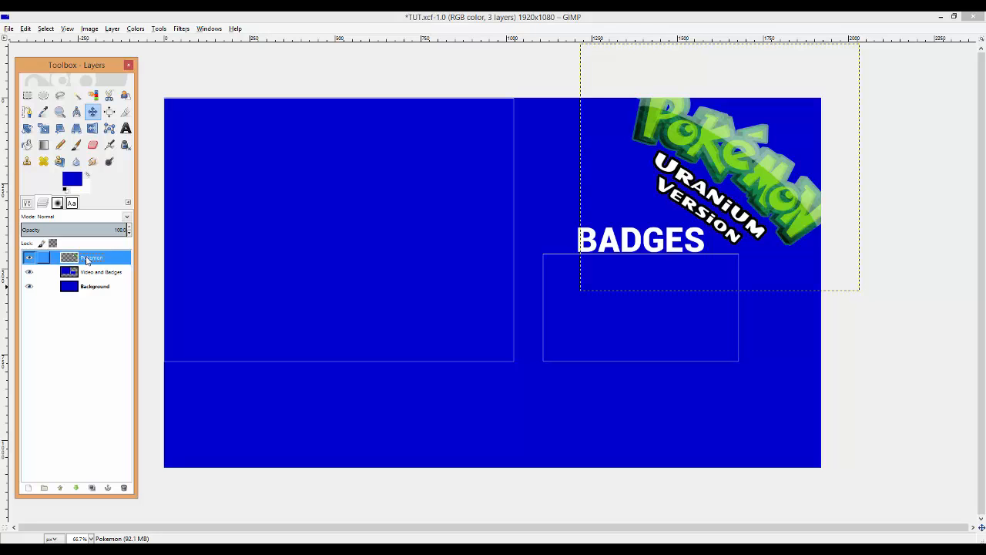
{"action": "left_click", "coordinate": [309, 482]}
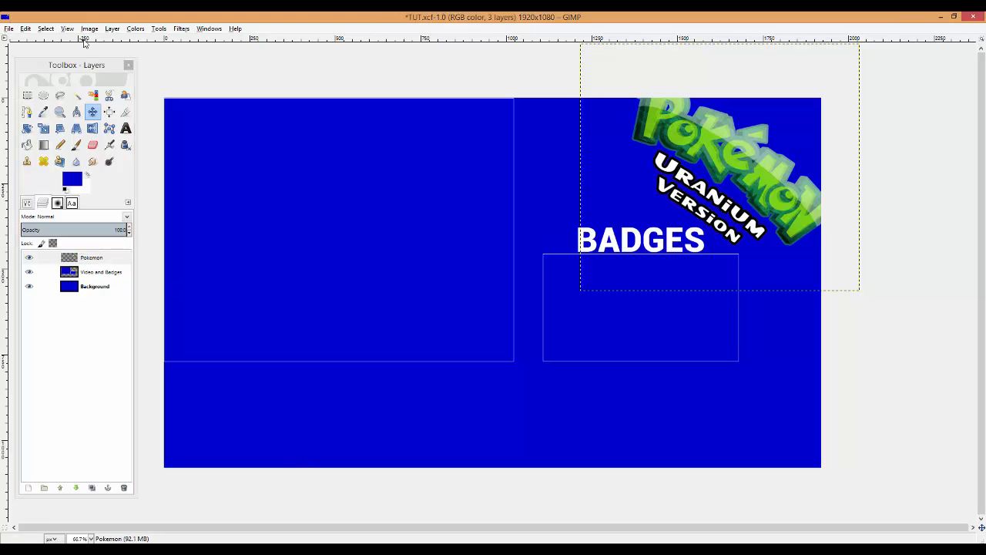
{"action": "left_click", "coordinate": [46, 28]}
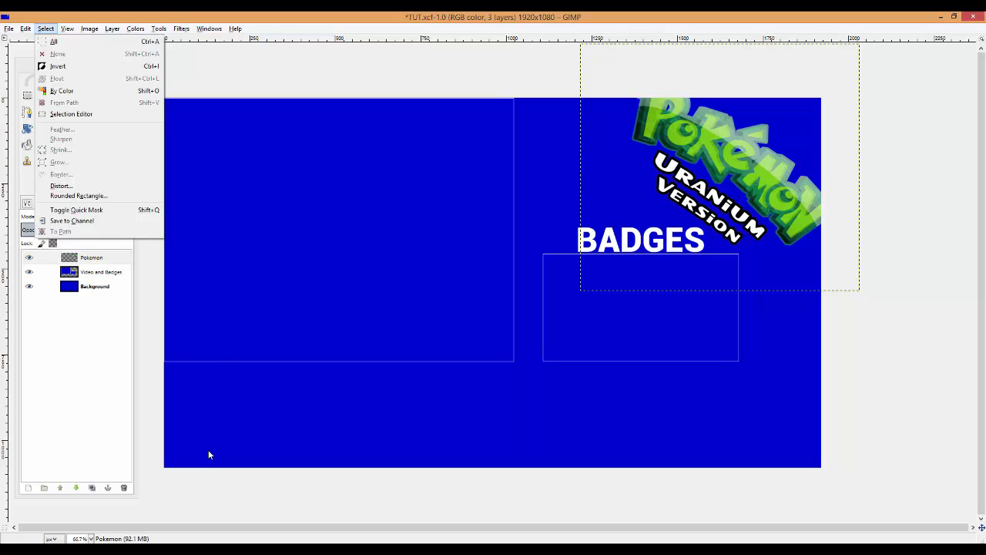
{"action": "left_click", "coordinate": [197, 480]}
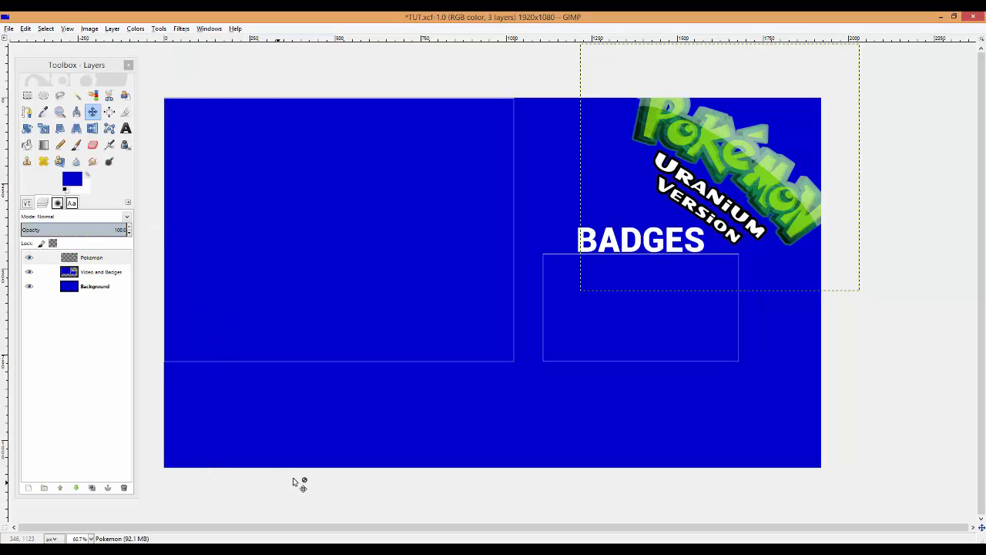
- Switch to the Pokeball image, select all of it and copy it
{"action": "mouse_move", "coordinate": [466, 538]}
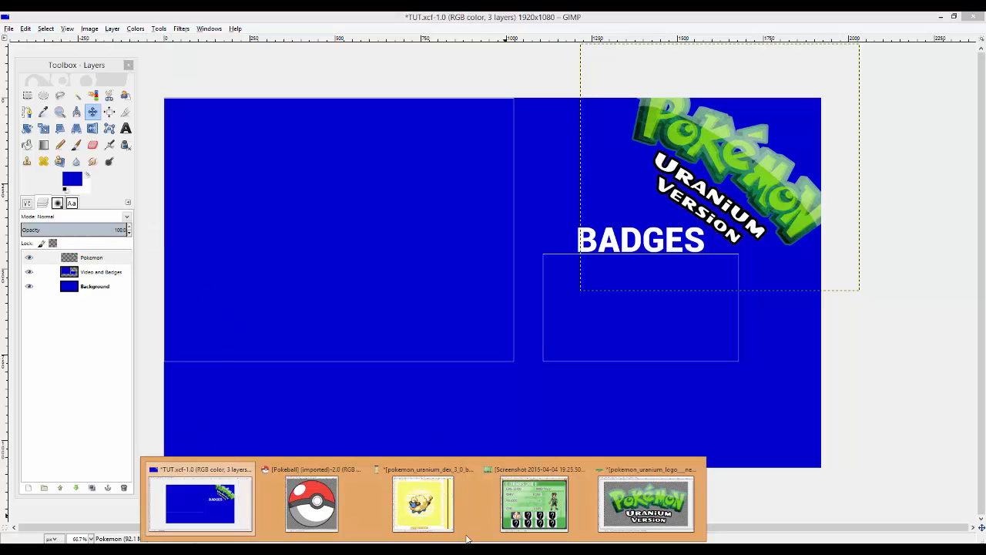
{"action": "left_click", "coordinate": [311, 503]}
{"action": "left_click_drag", "start_coordinate": [345, 38], "coordinate": [597, 35]}
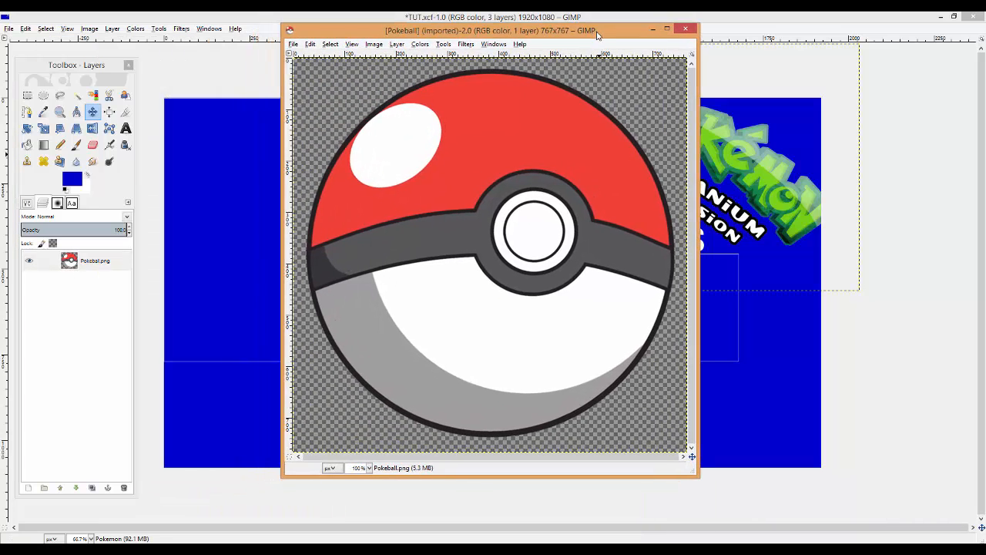
{"action": "left_click", "coordinate": [311, 43]}
{"action": "left_click", "coordinate": [332, 56]}
{"action": "key", "text": "ctrl+c"}
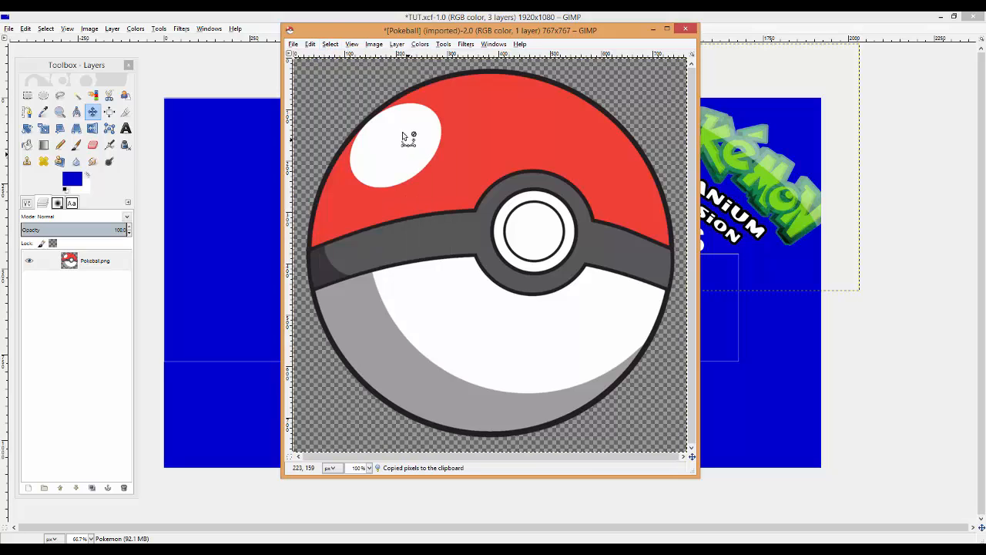
- Paste the Pokeball into TUT.xcf as a new layer and move it to the canvas's lower-left area
{"action": "left_click", "coordinate": [262, 17]}
{"action": "key", "text": "ctrl+v"}
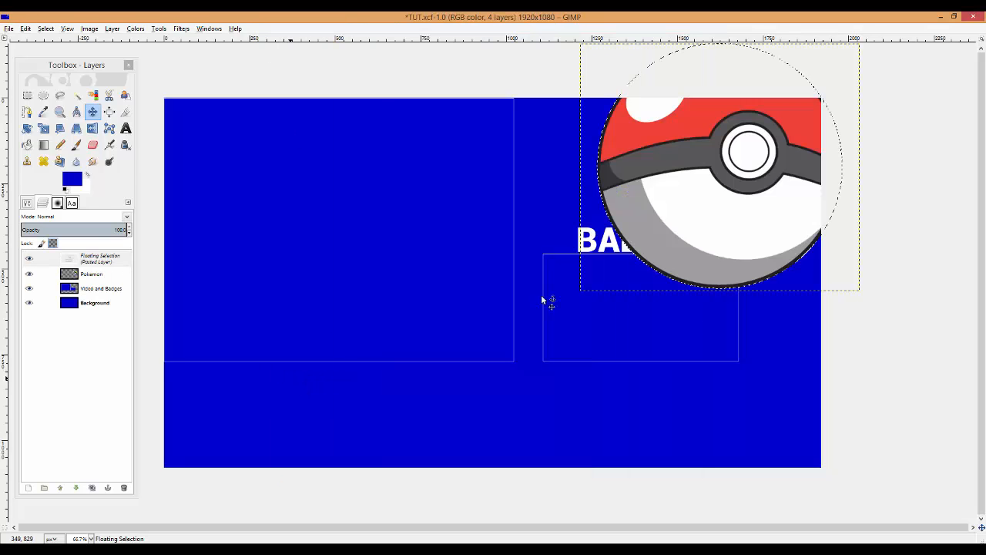
{"action": "right_click", "coordinate": [106, 264]}
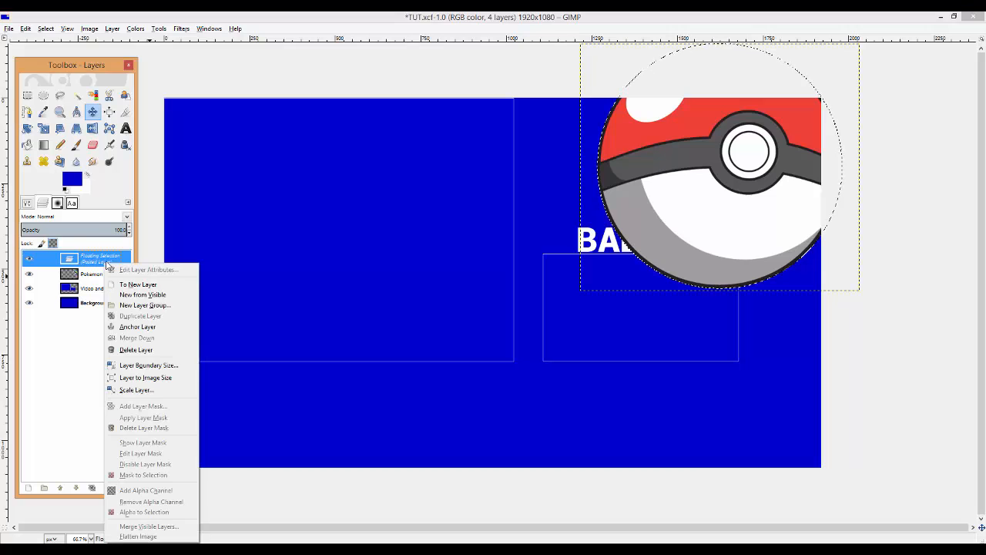
{"action": "left_click", "coordinate": [138, 284]}
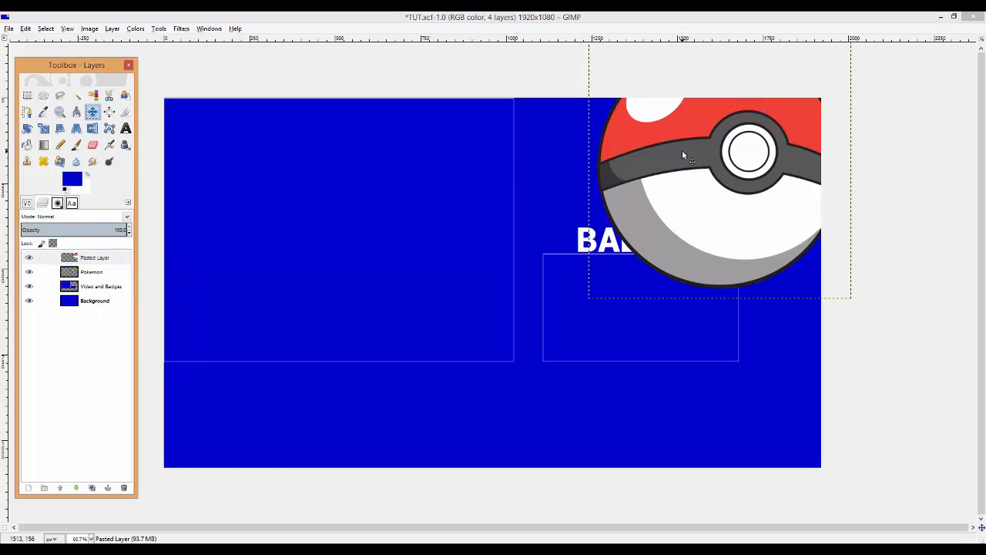
{"action": "left_click_drag", "start_coordinate": [682, 150], "coordinate": [240, 362]}
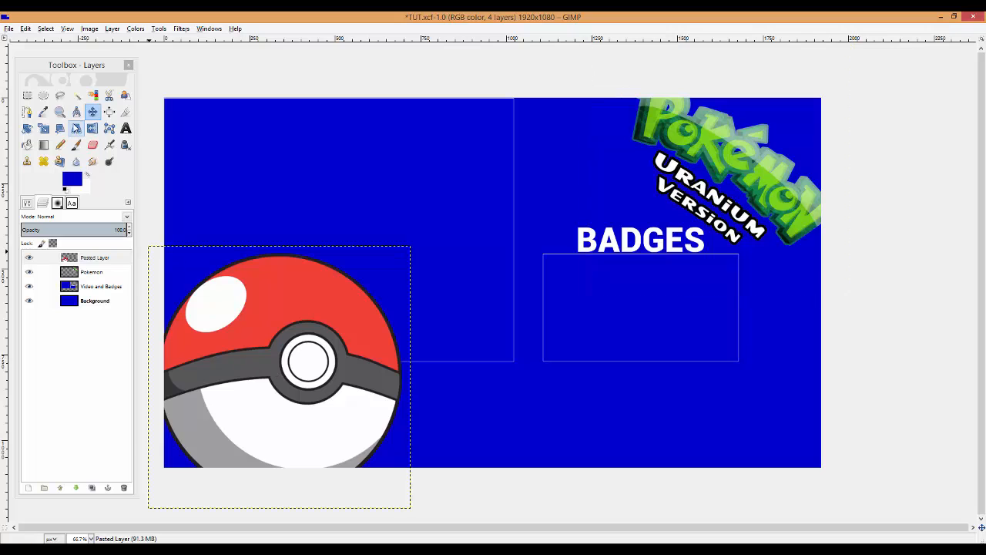
- Scale the Pokeball layer to 300 × 300 px and move it into the canvas's lower-left corner, below the video area
{"action": "left_click", "coordinate": [43, 128]}
{"action": "left_click", "coordinate": [242, 332]}
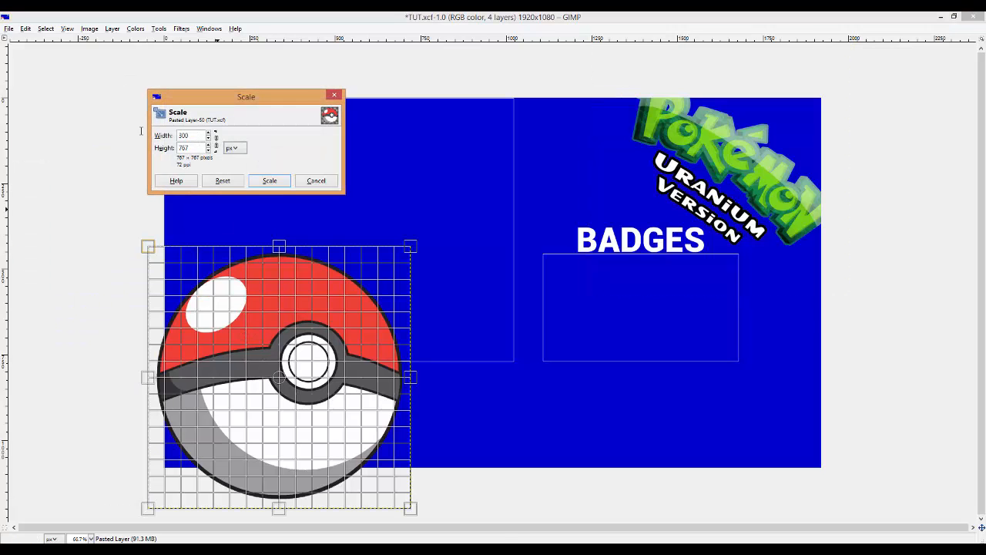
{"action": "key", "text": "Tab"}
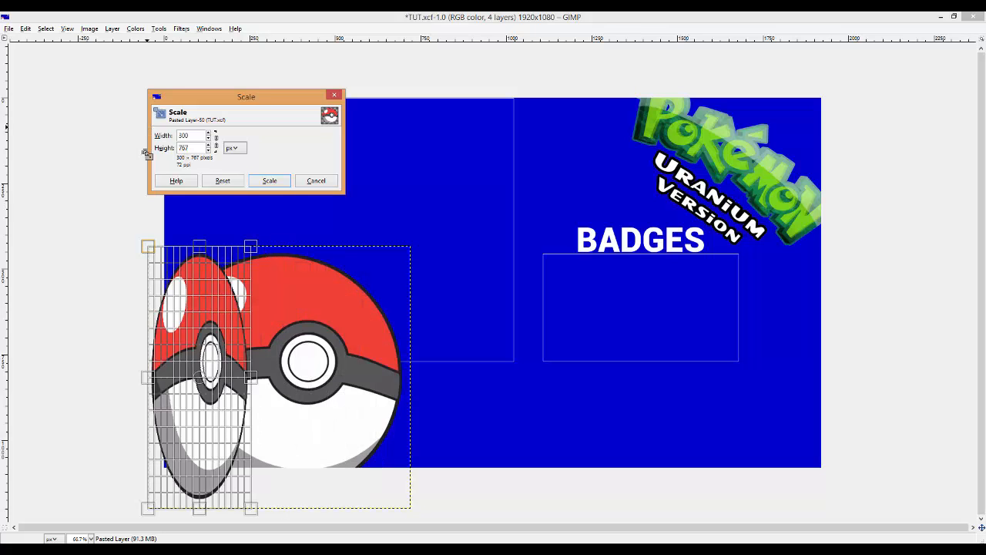
{"action": "key", "text": "Tab"}
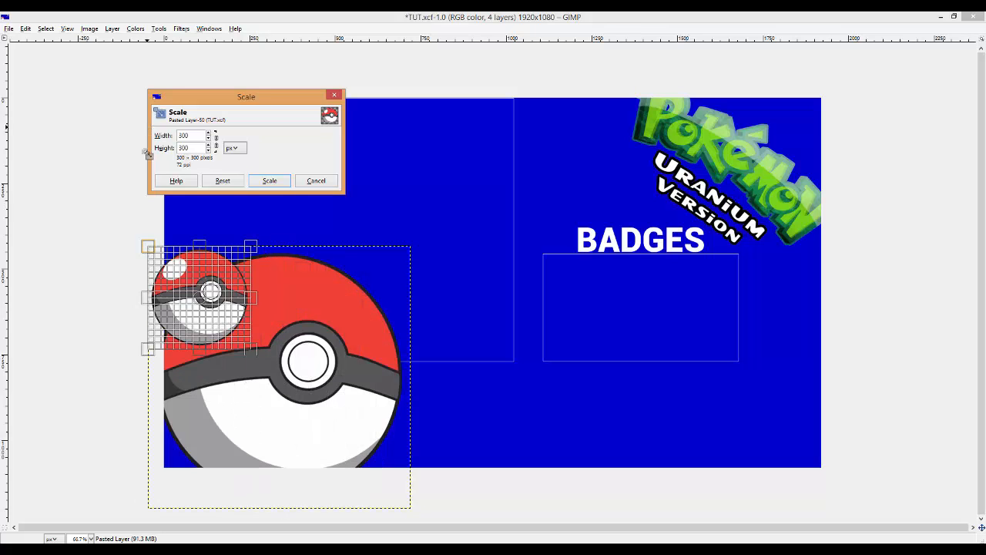
{"action": "left_click", "coordinate": [269, 180]}
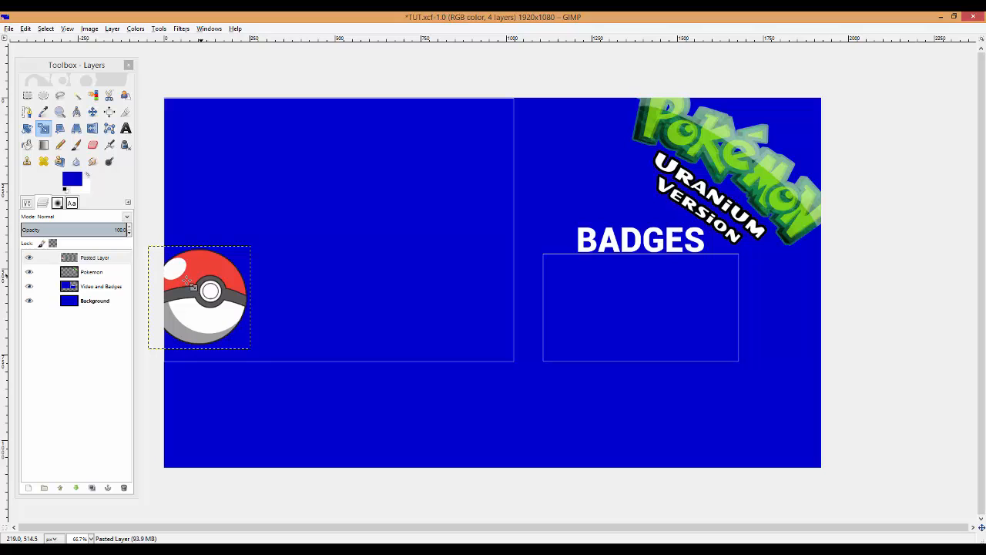
{"action": "left_click", "coordinate": [93, 112]}
{"action": "left_click_drag", "start_coordinate": [194, 285], "coordinate": [207, 402]}
- Copy the small Pokeball and paste a second one as a new layer directly to the right of the first
{"action": "key", "text": "ctrl+c"}
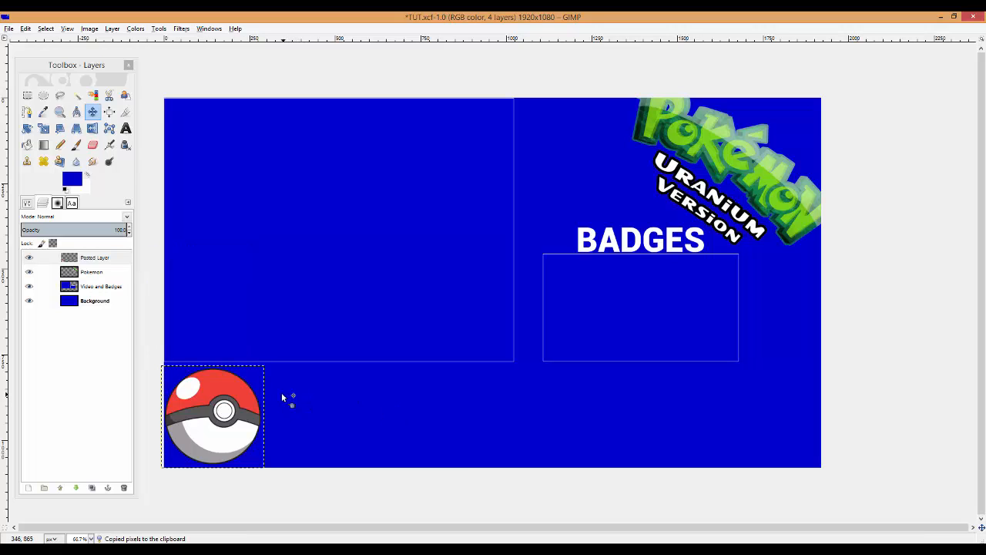
{"action": "key", "text": "ctrl+v"}
{"action": "left_click_drag", "start_coordinate": [213, 406], "coordinate": [315, 406]}
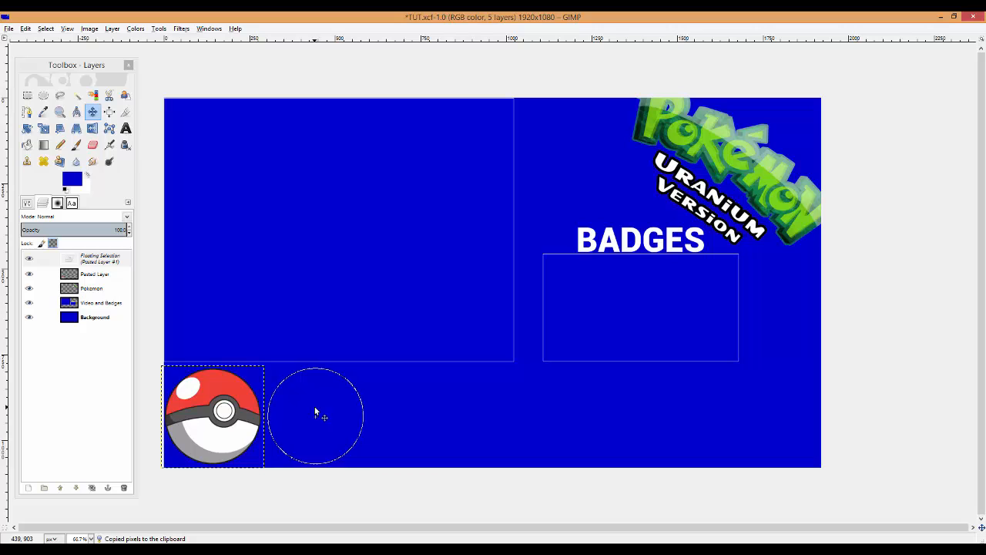
{"action": "right_click", "coordinate": [97, 258]}
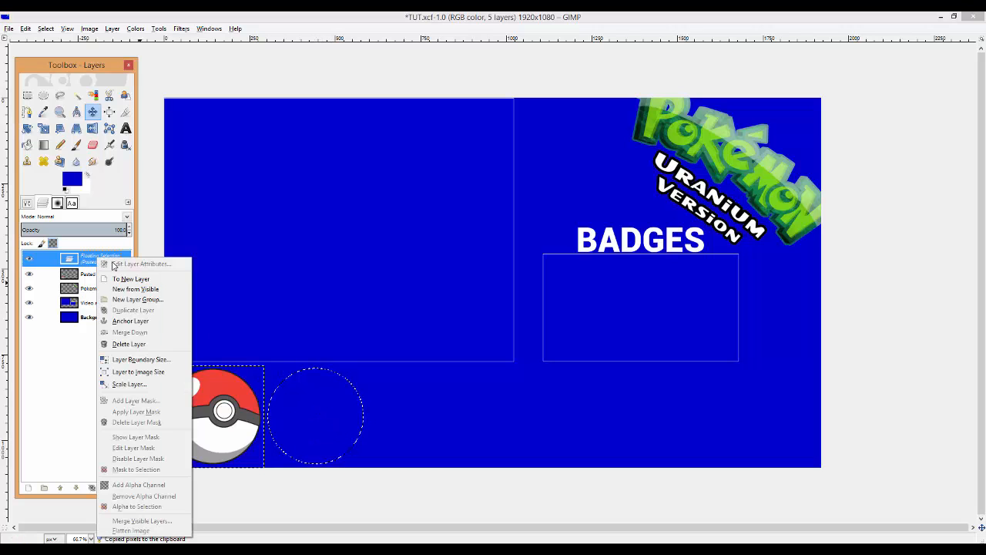
{"action": "left_click", "coordinate": [127, 279]}
- Paste a third Pokeball as its own new layer and place it to the right of the second
{"action": "key", "text": "ctrl+v"}
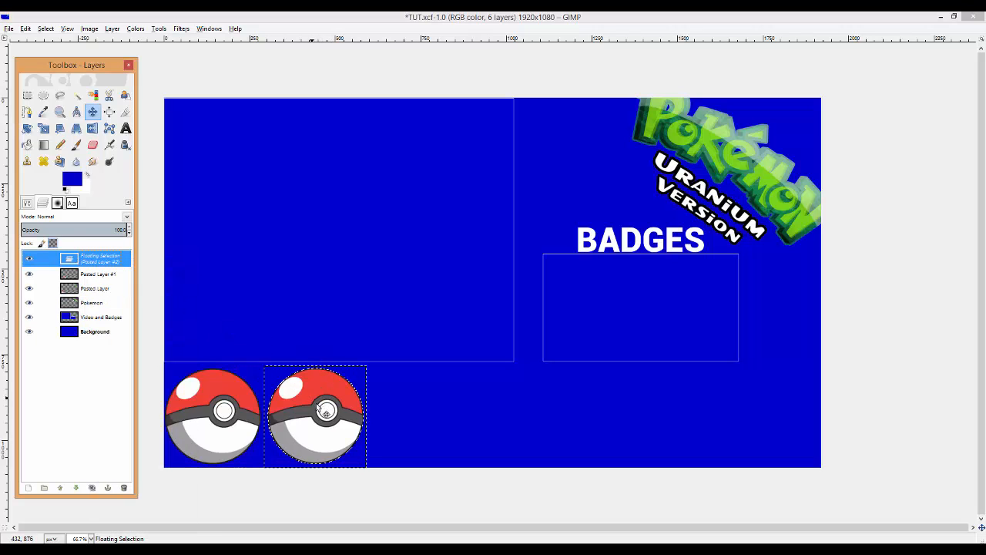
{"action": "left_click_drag", "start_coordinate": [322, 410], "coordinate": [420, 407]}
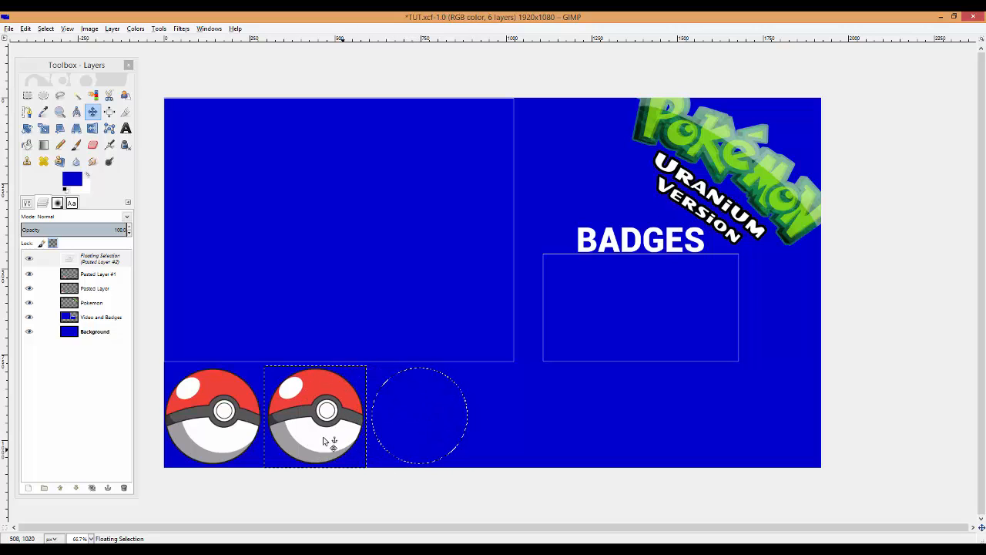
{"action": "right_click", "coordinate": [98, 260]}
{"action": "left_click", "coordinate": [130, 282]}
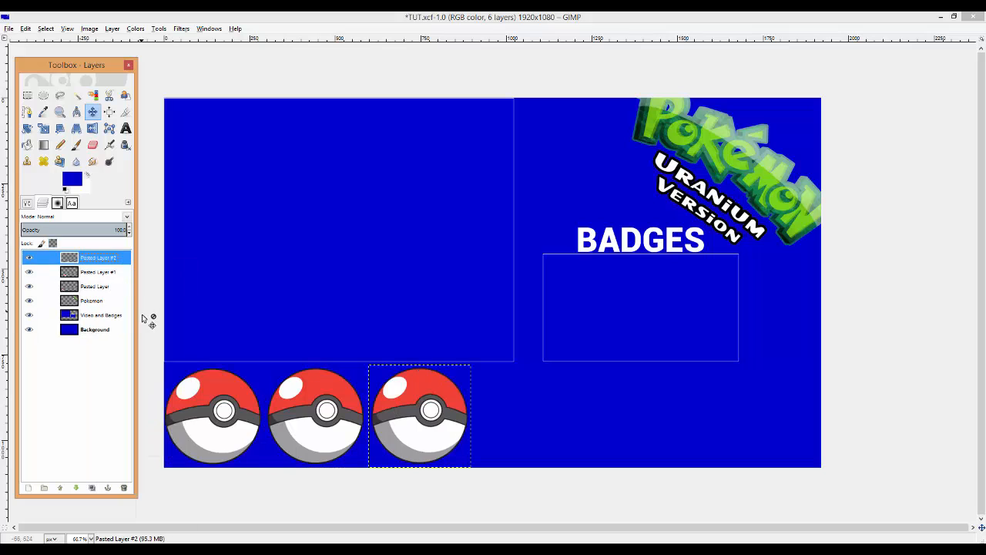
- Paste a fourth Pokeball, place it to the right of the third and turn it into a new layer
{"action": "key", "text": "ctrl+v"}
{"action": "left_click_drag", "start_coordinate": [409, 407], "coordinate": [508, 400]}
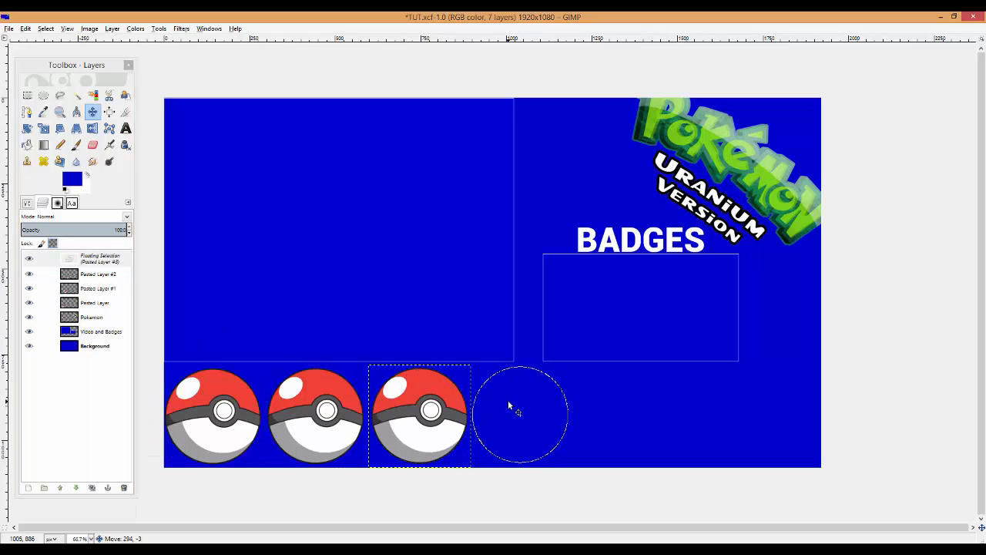
{"action": "right_click", "coordinate": [114, 261]}
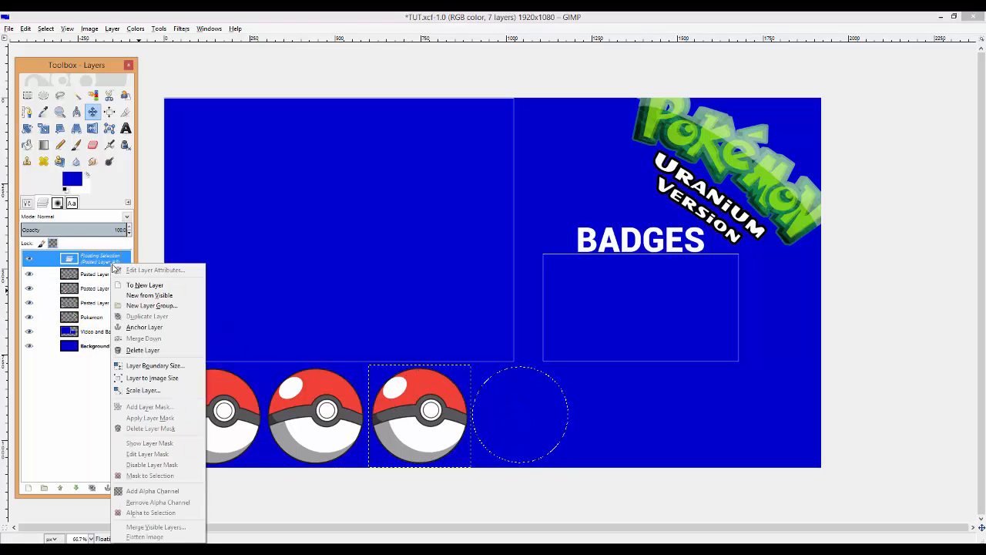
{"action": "left_click", "coordinate": [121, 284]}
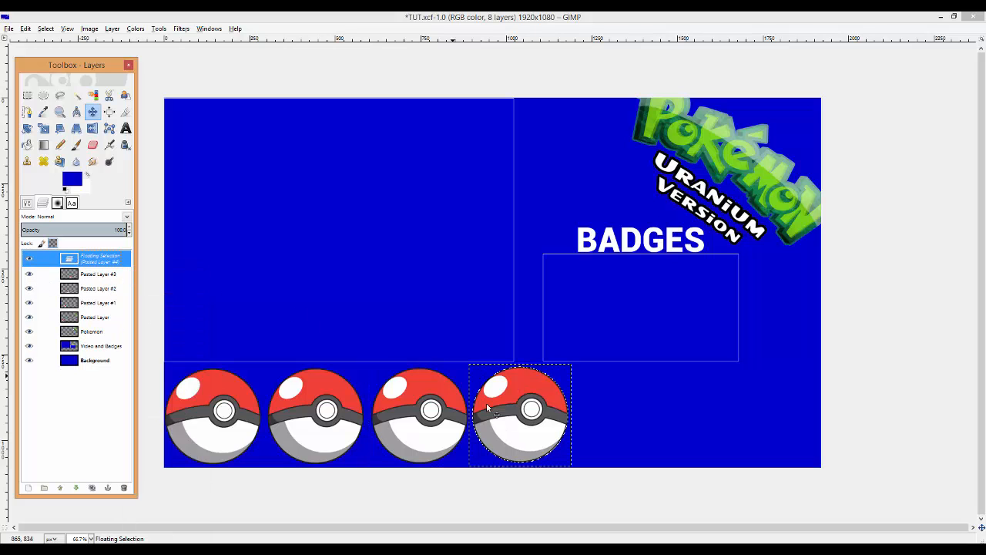
- Paste a fifth Pokeball, place it to the right of the fourth and turn it into a new layer
{"action": "left_click", "coordinate": [516, 410]}
{"action": "key", "text": "ctrl+v"}
{"action": "left_click_drag", "start_coordinate": [518, 413], "coordinate": [601, 399]}
{"action": "right_click", "coordinate": [102, 260]}
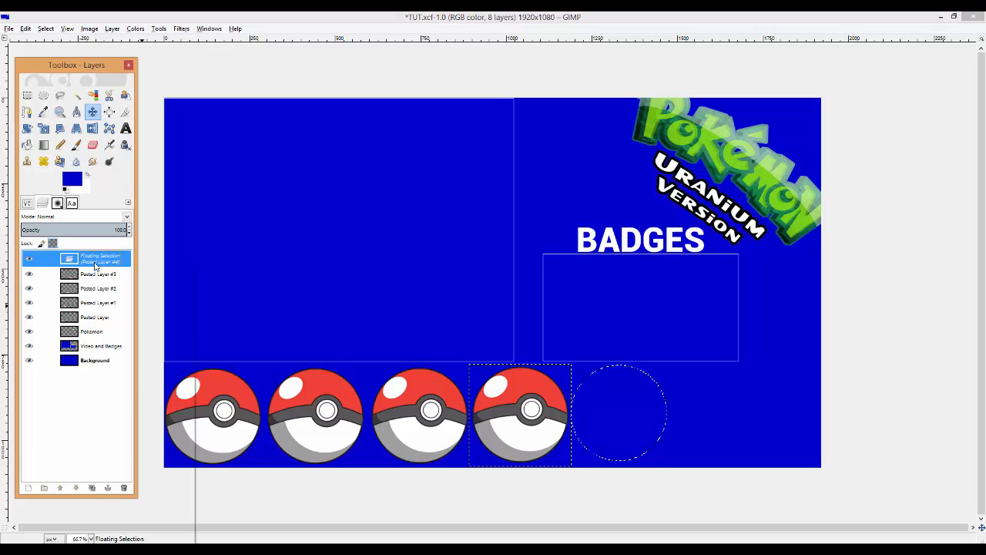
{"action": "left_click", "coordinate": [116, 283]}
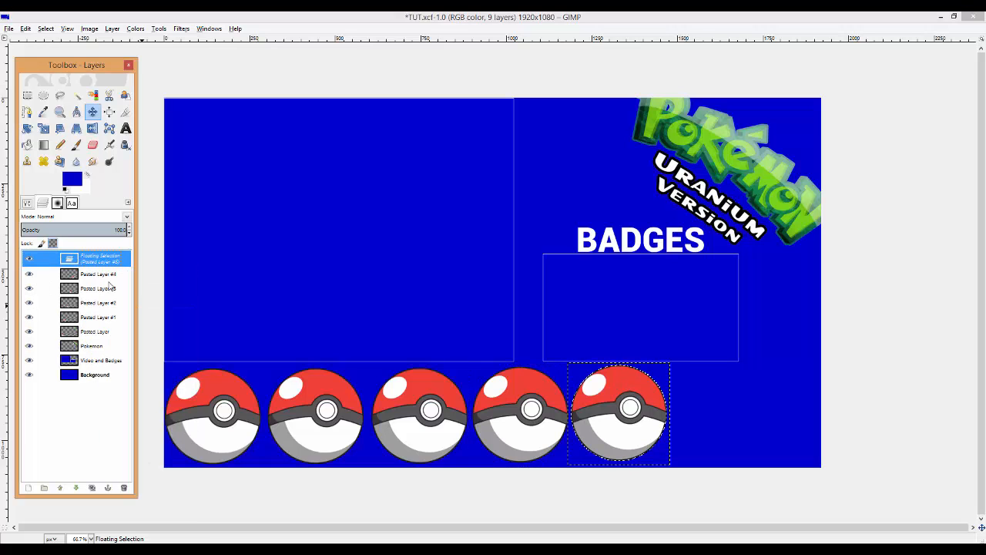
- Paste a sixth Pokeball, place it at the right end of the row and turn it into a new layer
{"action": "left_click", "coordinate": [575, 416]}
{"action": "key", "text": "ctrl+v"}
{"action": "left_click_drag", "start_coordinate": [576, 416], "coordinate": [714, 415]}
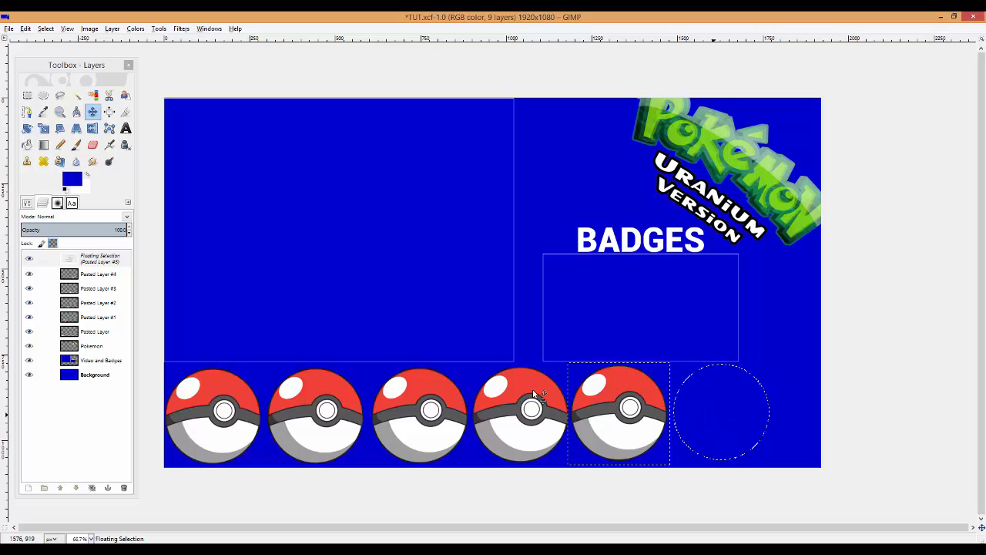
{"action": "right_click", "coordinate": [112, 268]}
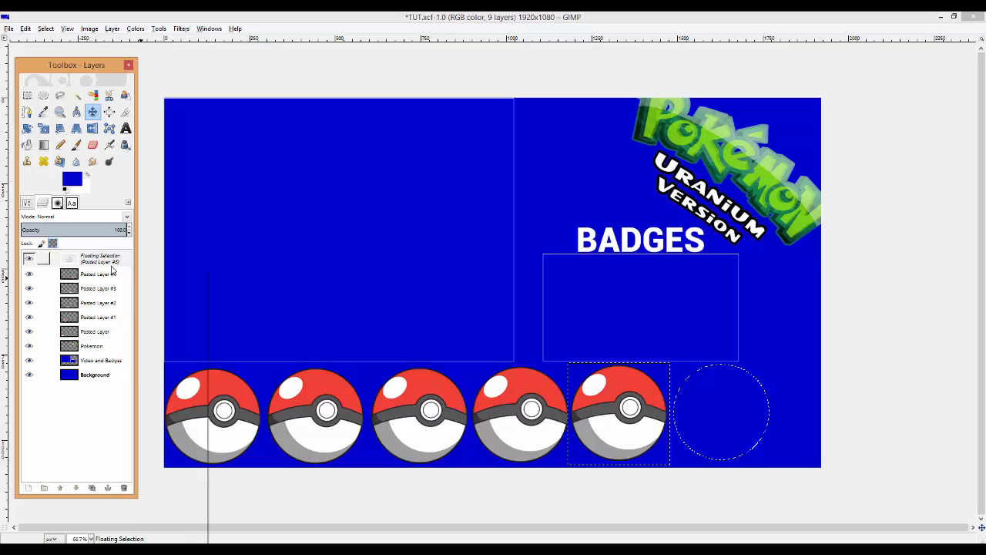
{"action": "left_click", "coordinate": [148, 290]}
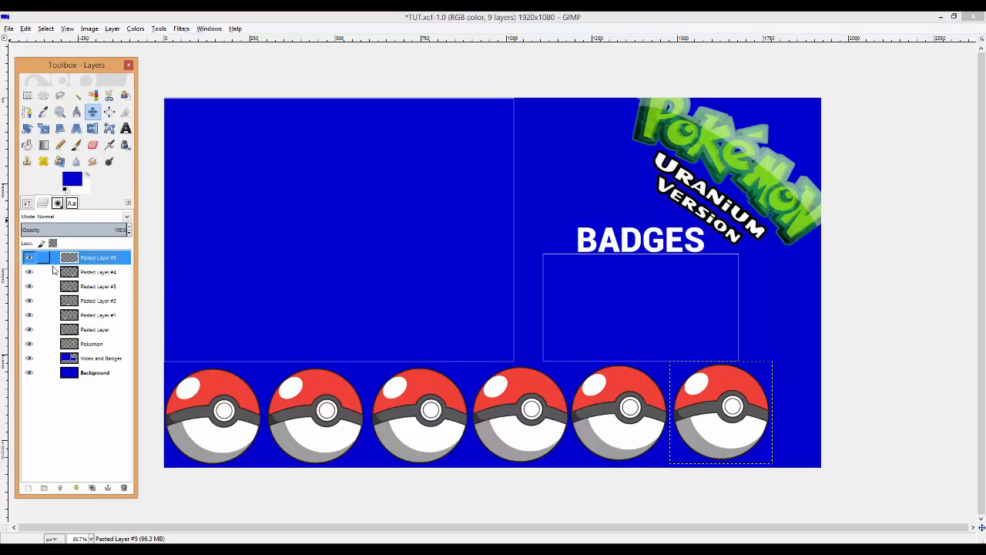
- Merge the six Pokeball layers down into a single layer and check it by hiding and reshowing it
{"action": "right_click", "coordinate": [93, 262]}
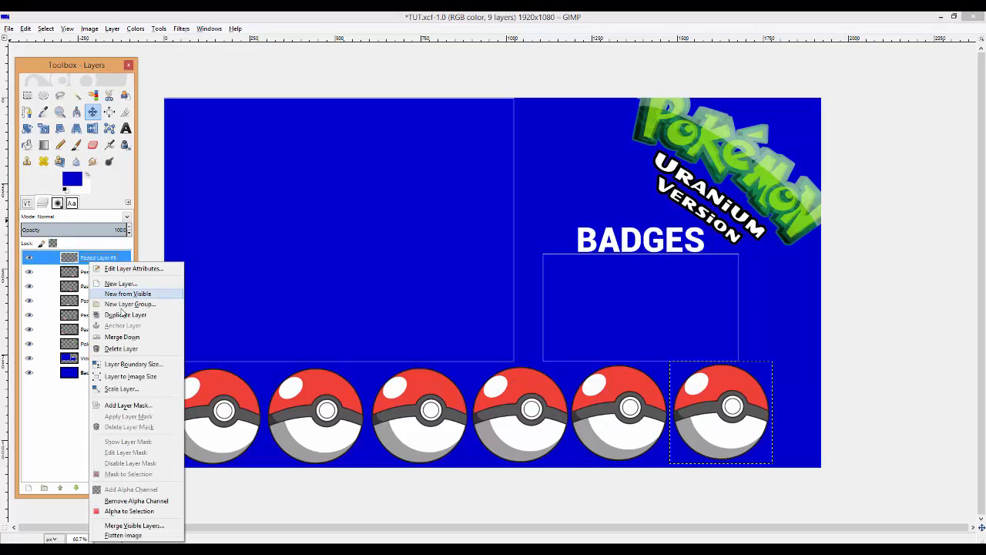
{"action": "left_click", "coordinate": [123, 337]}
{"action": "right_click", "coordinate": [101, 270]}
{"action": "left_click", "coordinate": [98, 261]}
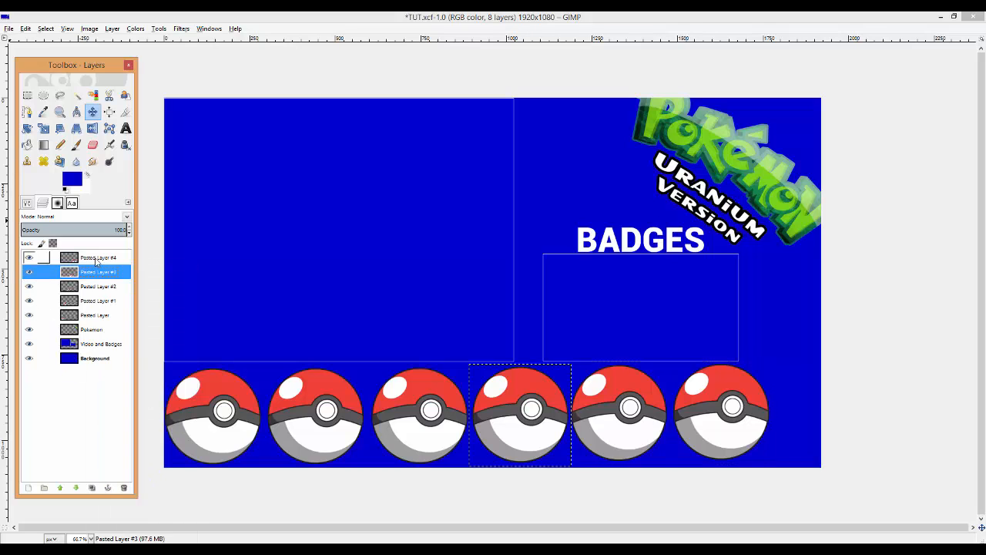
{"action": "left_click", "coordinate": [95, 259]}
{"action": "right_click", "coordinate": [95, 259]}
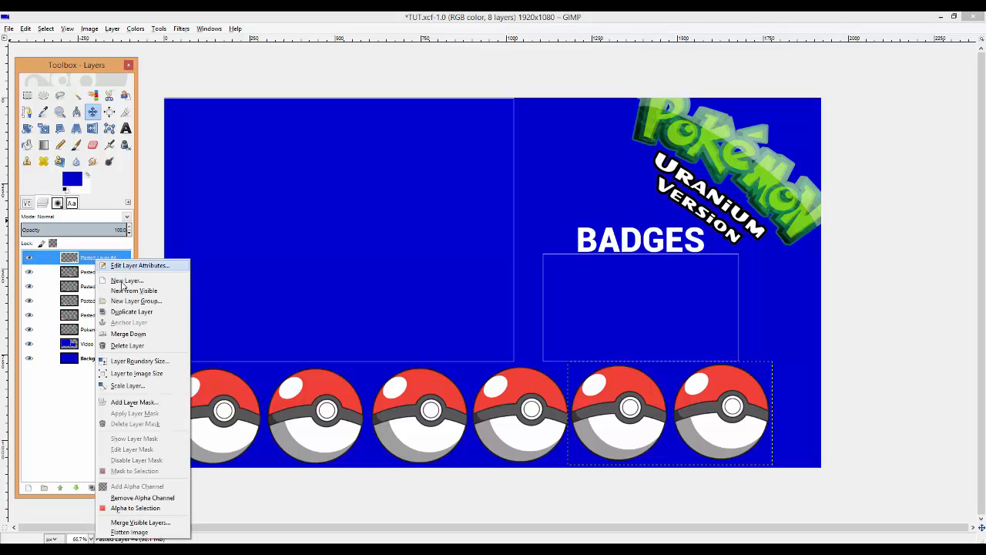
{"action": "left_click", "coordinate": [123, 334]}
{"action": "right_click", "coordinate": [93, 258]}
{"action": "left_click", "coordinate": [117, 331]}
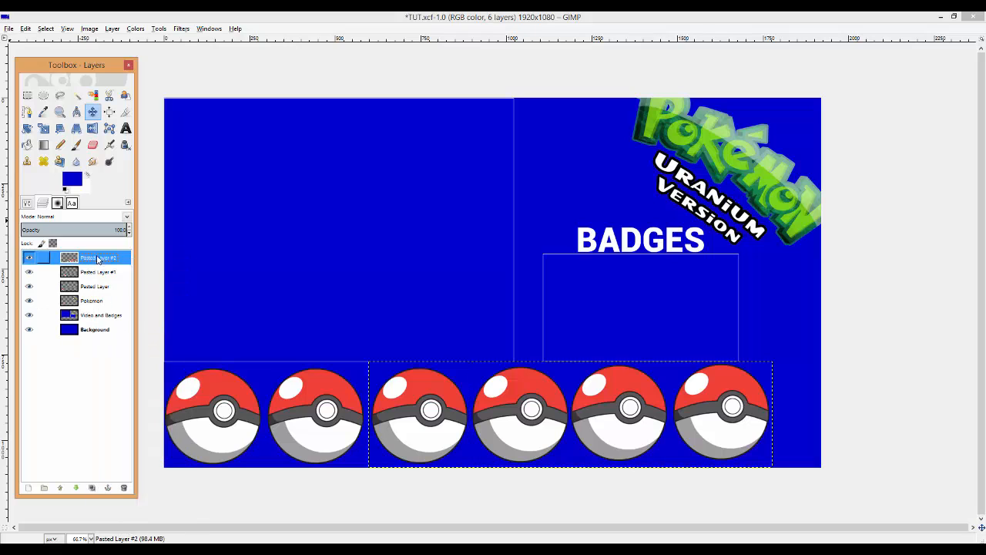
{"action": "right_click", "coordinate": [94, 259]}
{"action": "left_click", "coordinate": [121, 331]}
{"action": "right_click", "coordinate": [100, 259]}
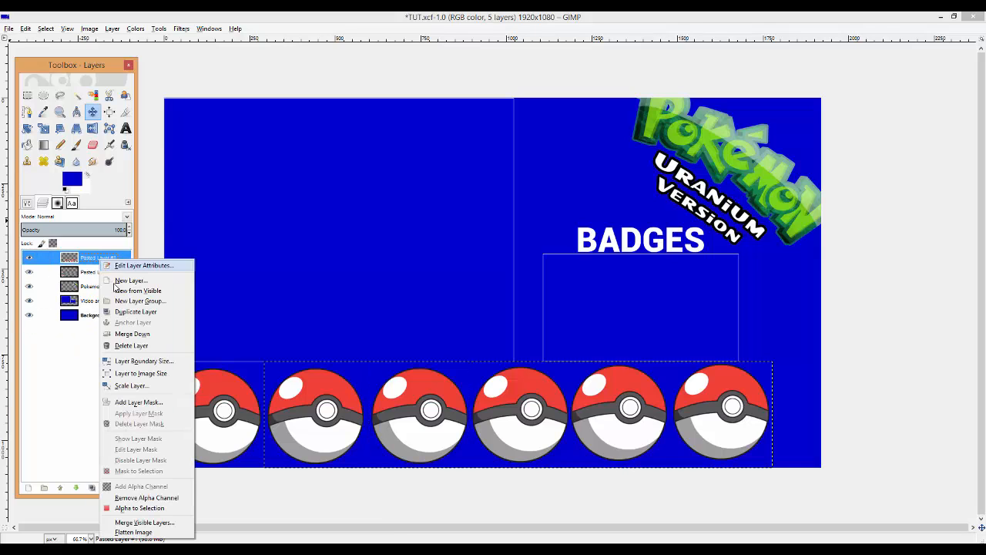
{"action": "left_click", "coordinate": [119, 331]}
{"action": "left_click", "coordinate": [29, 259]}
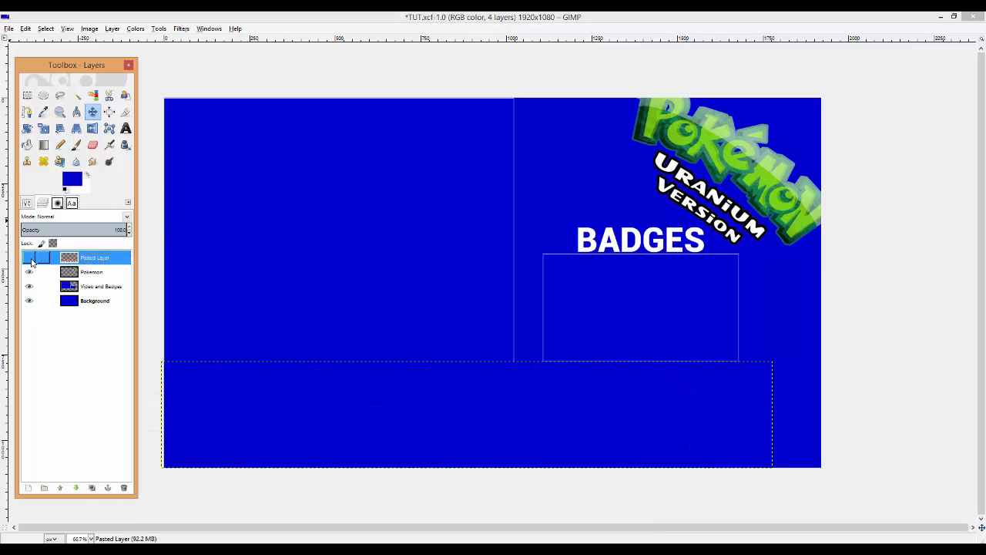
{"action": "left_click", "coordinate": [29, 259]}
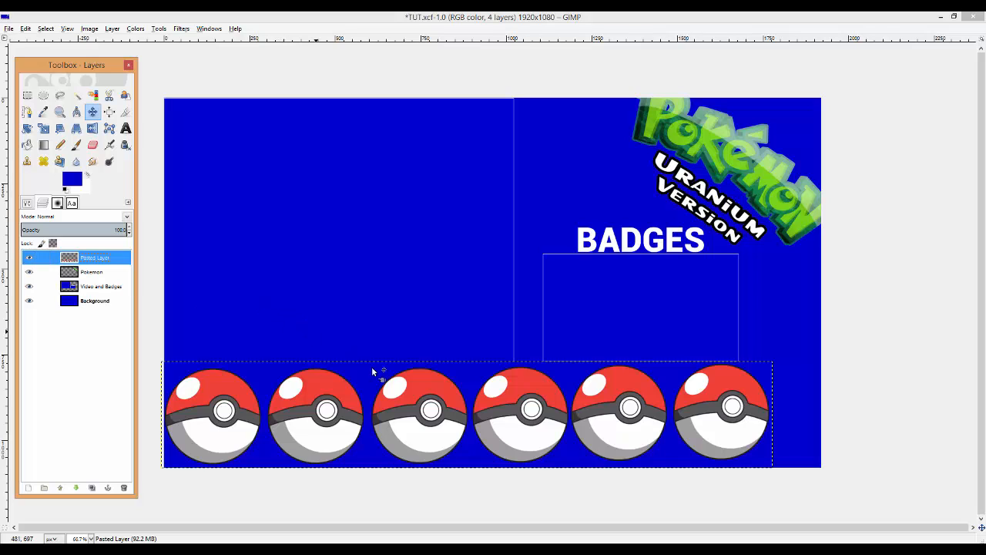
- Move the merged Pokeball row slightly right so it is roughly centered along the canvas's lower edge
{"action": "left_click", "coordinate": [515, 416]}
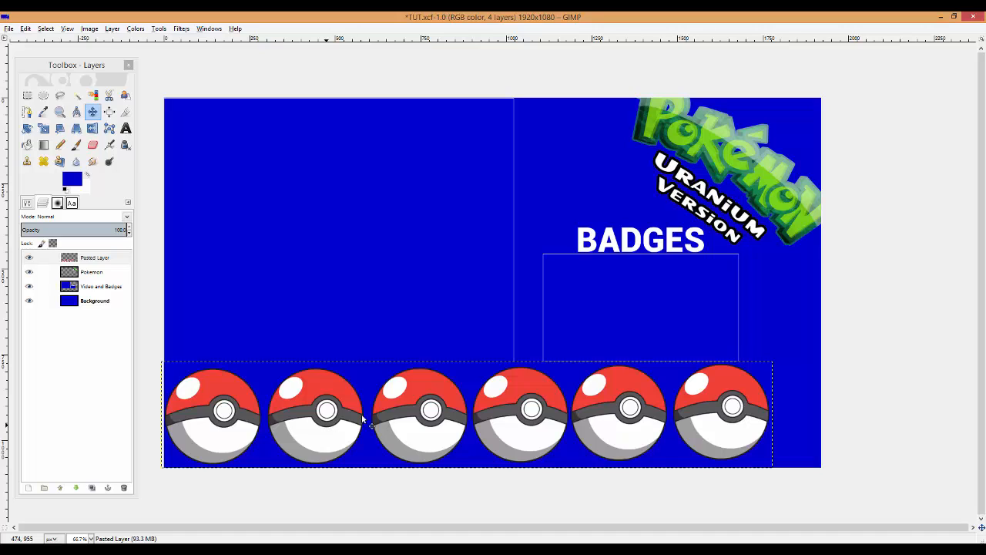
{"action": "left_click", "coordinate": [47, 29]}
{"action": "left_click", "coordinate": [48, 30]}
{"action": "left_click", "coordinate": [94, 113]}
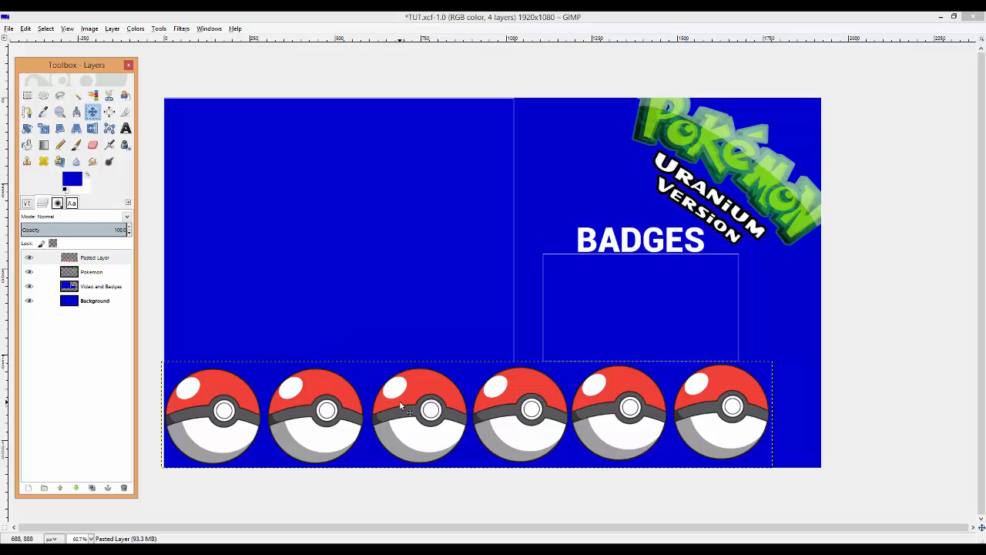
{"action": "left_click_drag", "start_coordinate": [400, 405], "coordinate": [429, 399]}
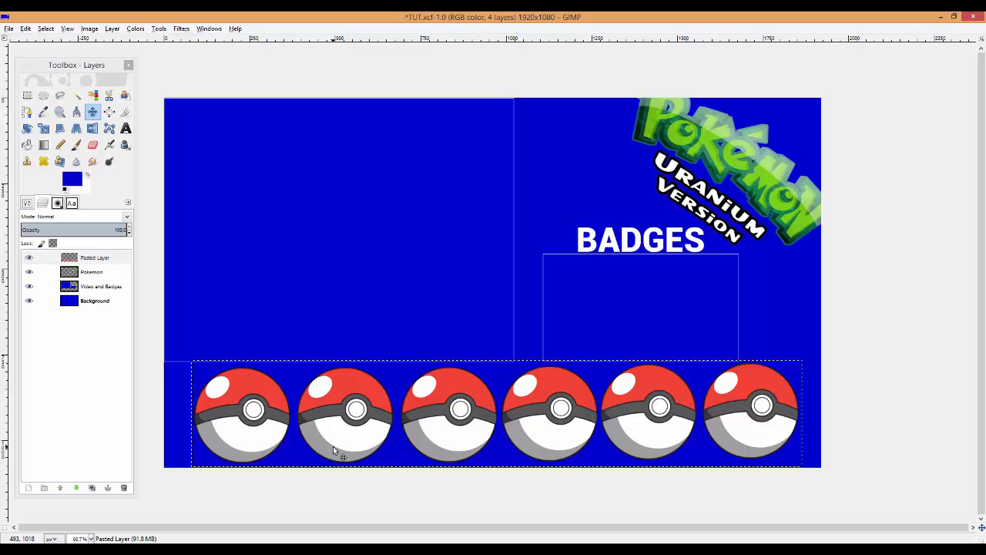
- Save the layout image TUT.xcf
{"action": "left_click", "coordinate": [423, 550]}
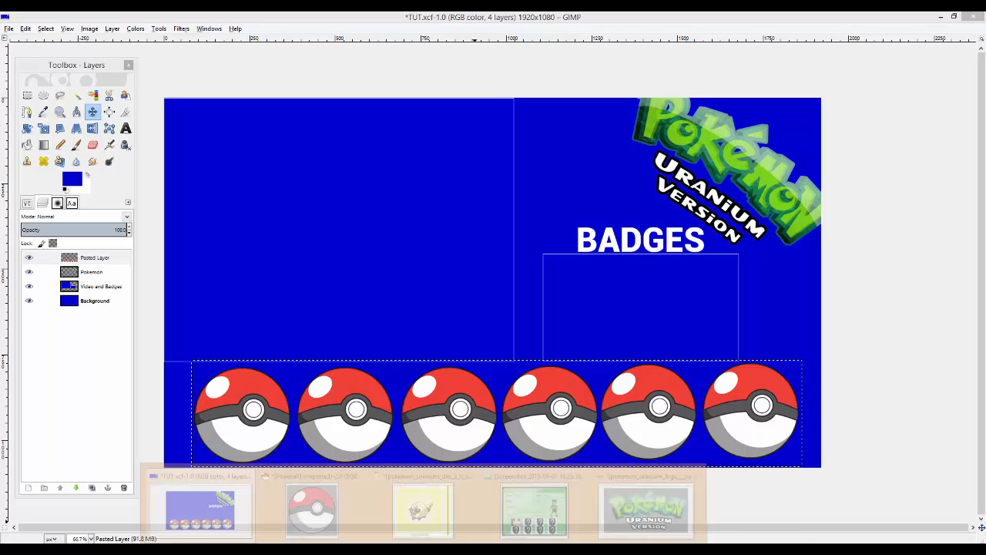
{"action": "left_click", "coordinate": [434, 515]}
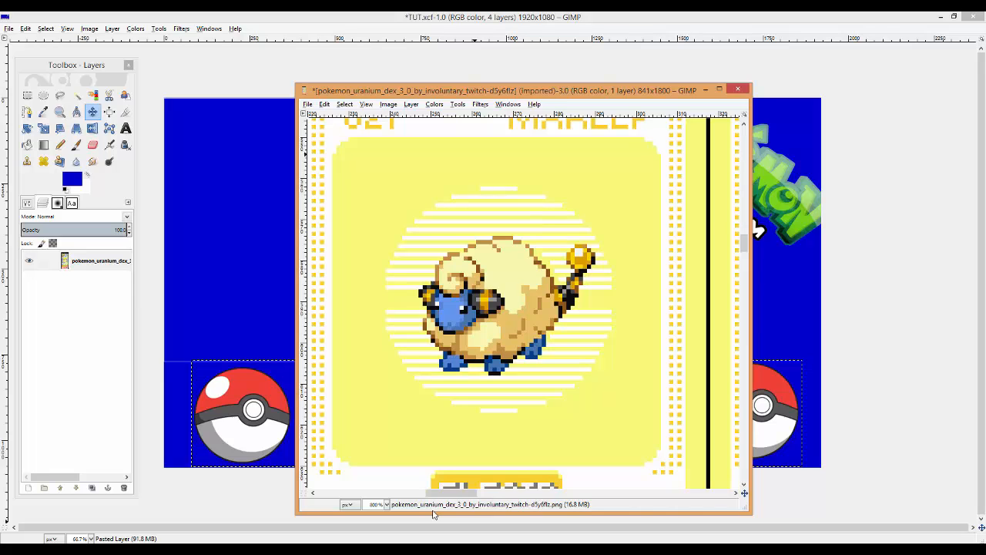
{"action": "left_click", "coordinate": [8, 30]}
{"action": "left_click", "coordinate": [31, 110]}
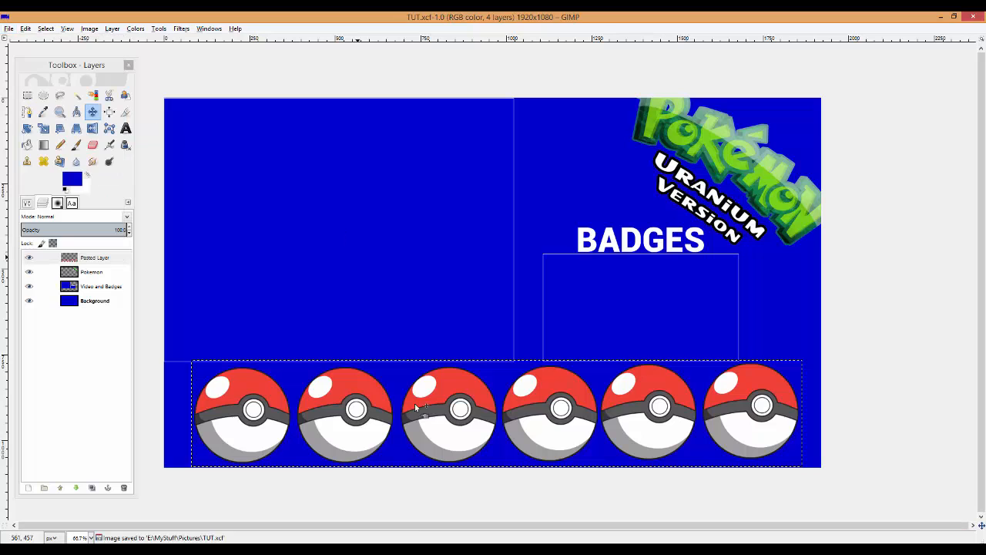
- In the pokemon_uranium_dex image, start a Fuzzy Select selection of the sheep sprite covering its wool, wool outline and blue face
{"action": "mouse_move", "coordinate": [422, 547]}
{"action": "left_click", "coordinate": [422, 502]}
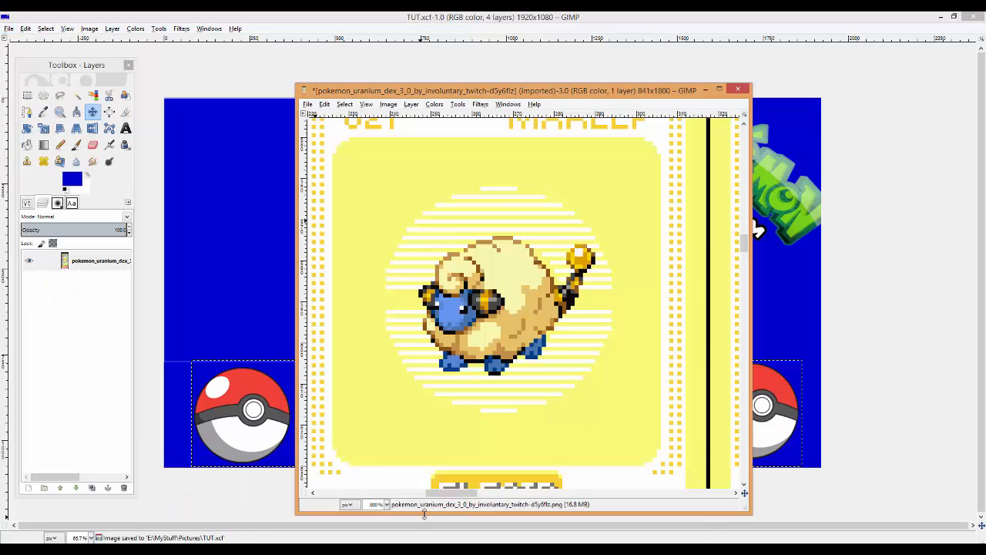
{"action": "scroll", "coordinate": [596, 352], "scroll_direction": "up", "scroll_amount": 2}
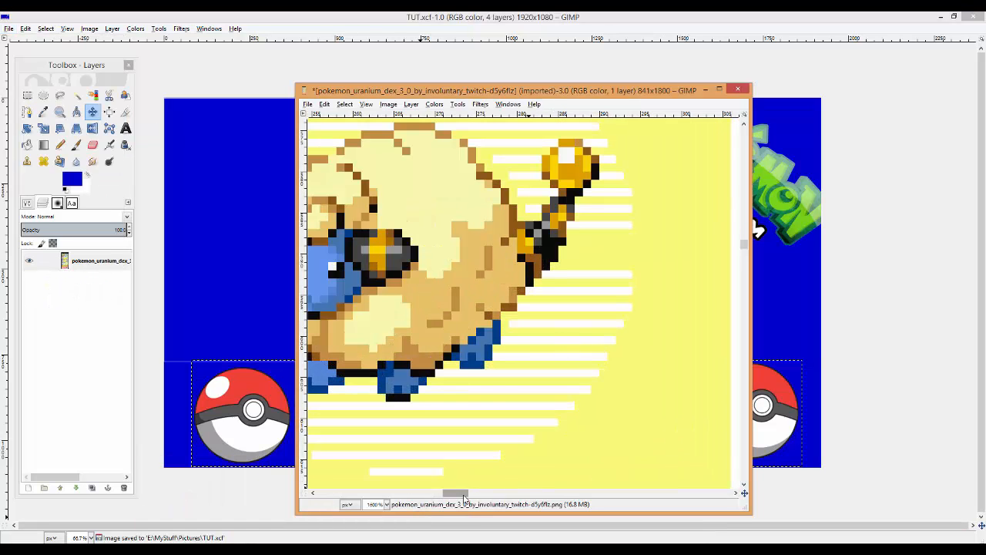
{"action": "left_click_drag", "start_coordinate": [463, 495], "coordinate": [459, 496]}
{"action": "left_click_drag", "start_coordinate": [743, 245], "coordinate": [743, 244]}
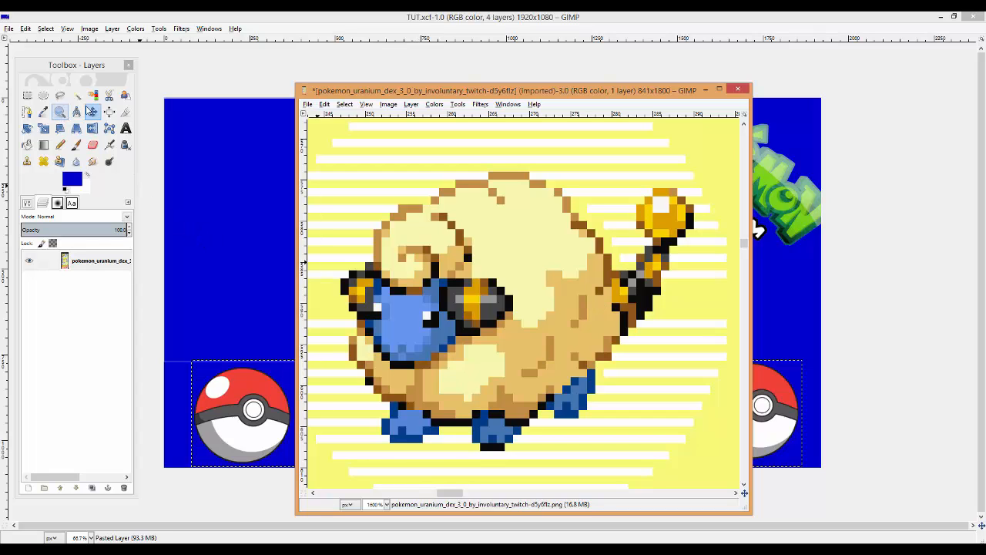
{"action": "left_click", "coordinate": [78, 96]}
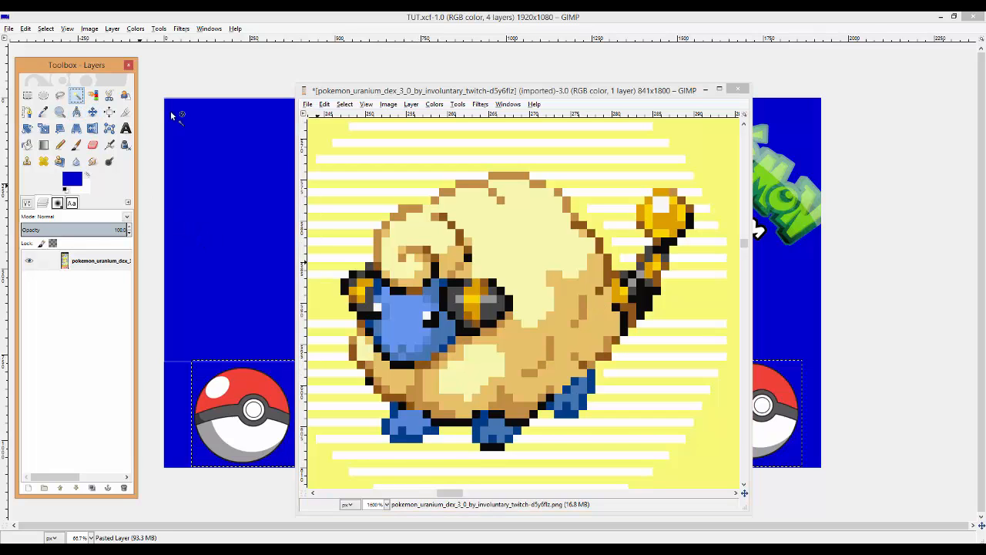
{"action": "left_click", "coordinate": [518, 249]}
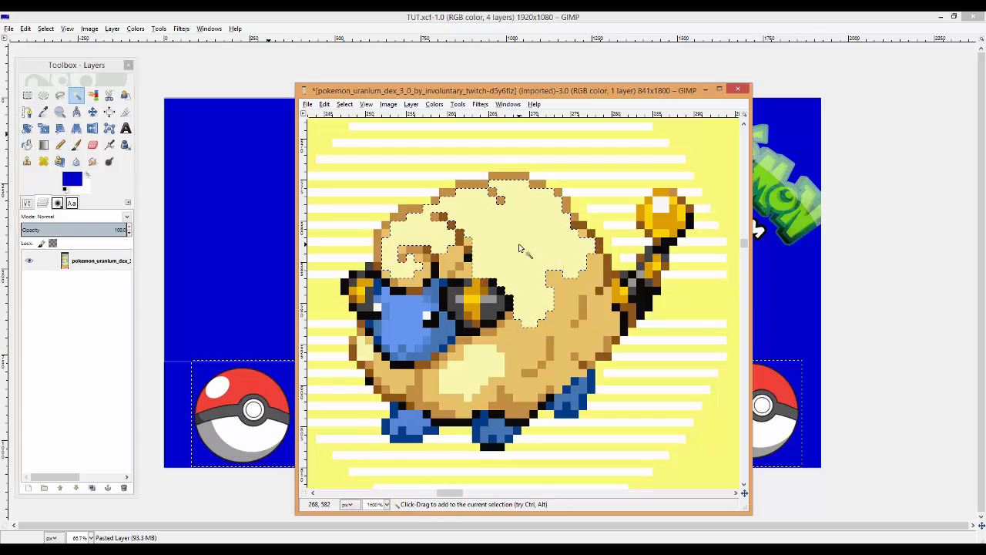
{"action": "left_click", "coordinate": [572, 283], "text": "shift"}
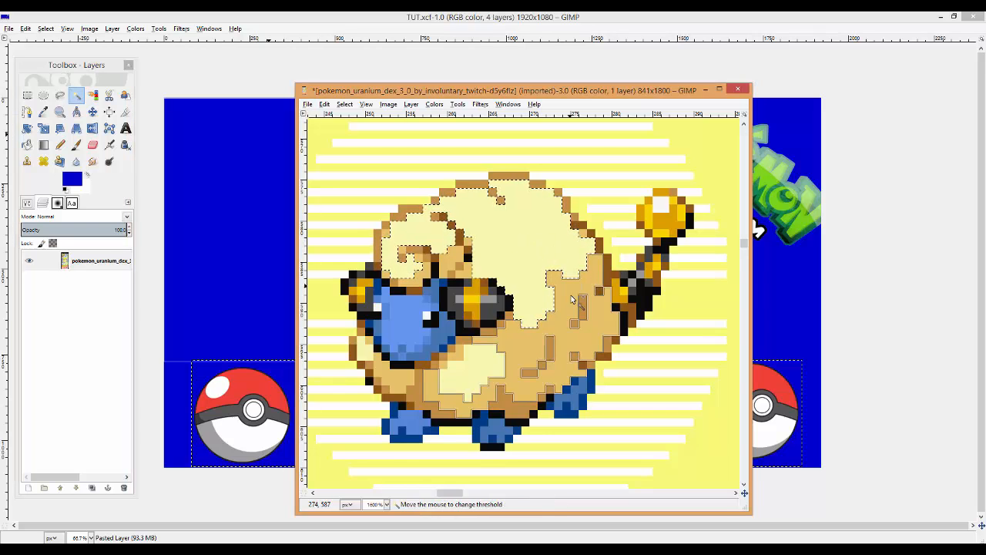
{"action": "left_click", "coordinate": [430, 304], "text": "shift"}
{"action": "left_click", "coordinate": [439, 296], "text": "shift"}
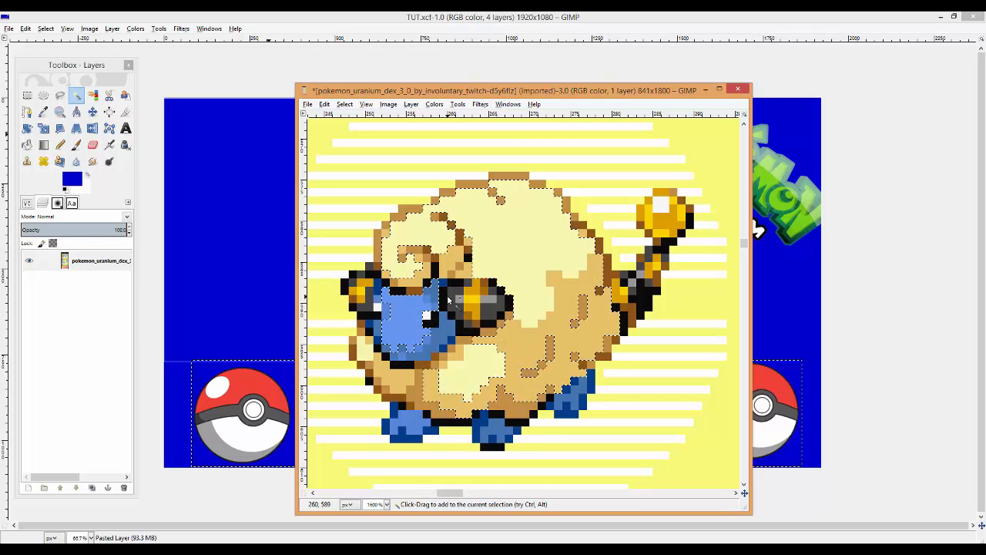
{"action": "left_click_drag", "start_coordinate": [395, 259], "coordinate": [386, 237]}
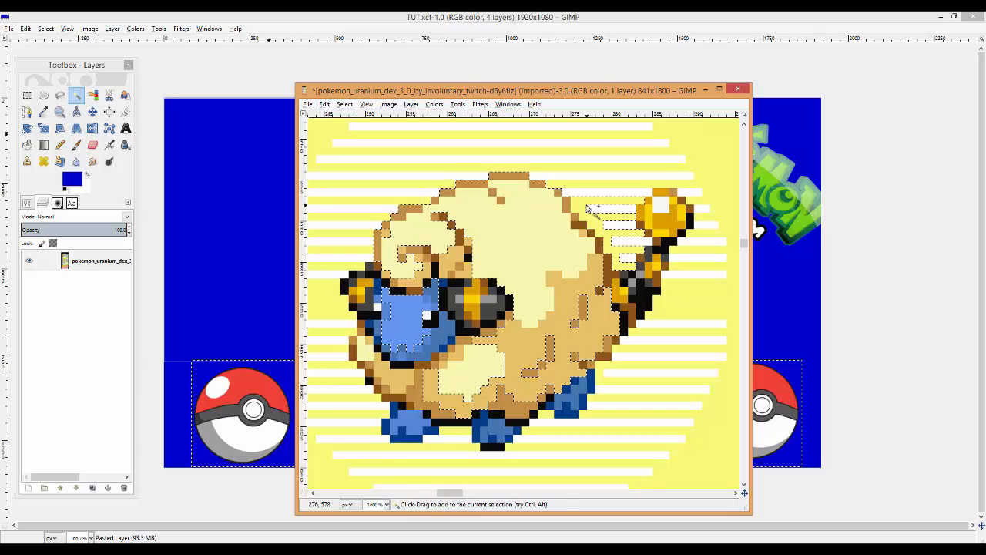
- Undo the stray background selection and add the sheep's wool markings, large ear and chin edges to the selection
{"action": "key", "text": "ctrl"}
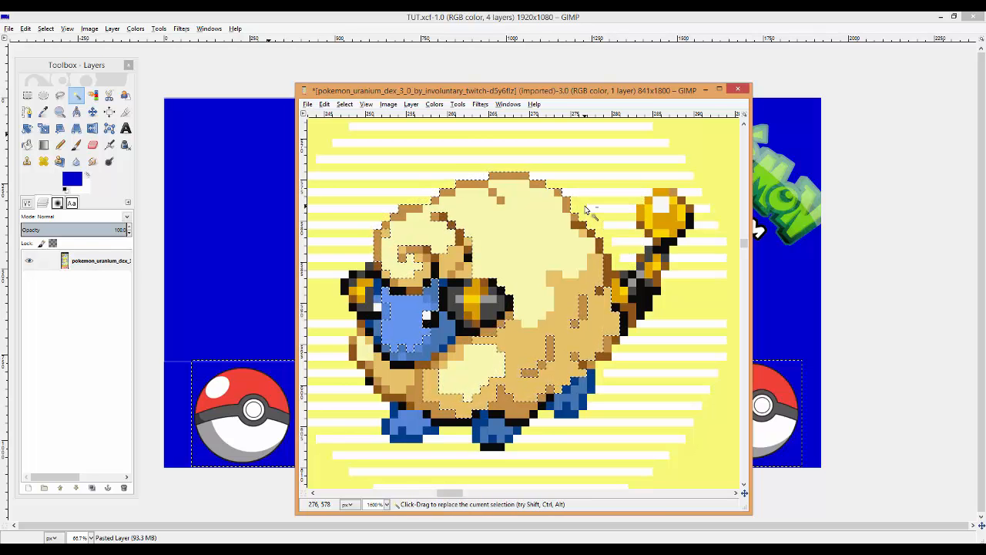
{"action": "key", "text": "shift"}
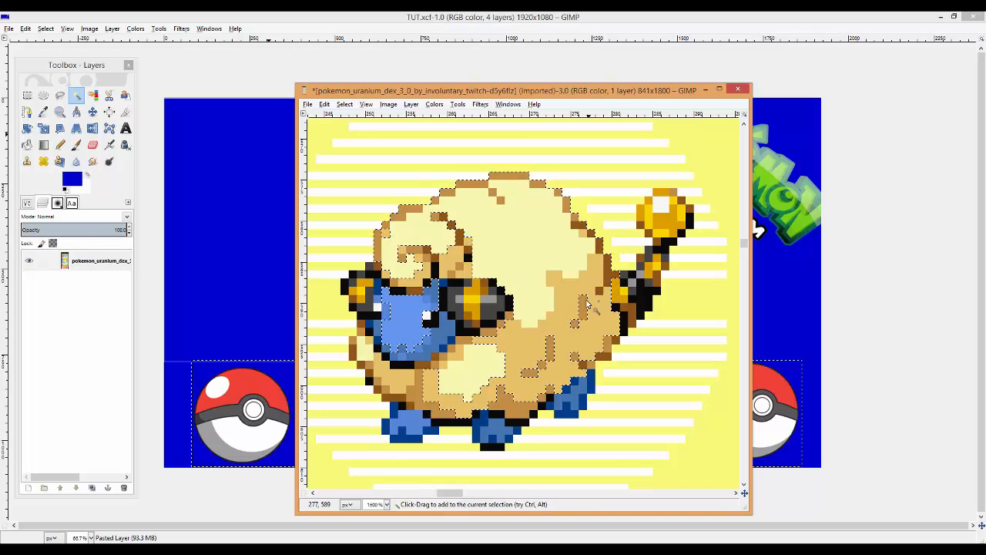
{"action": "left_click", "coordinate": [575, 325], "text": "shift"}
{"action": "left_click", "coordinate": [550, 346], "text": "shift"}
{"action": "left_click", "coordinate": [529, 373], "text": "shift"}
{"action": "left_click", "coordinate": [488, 292], "text": "shift"}
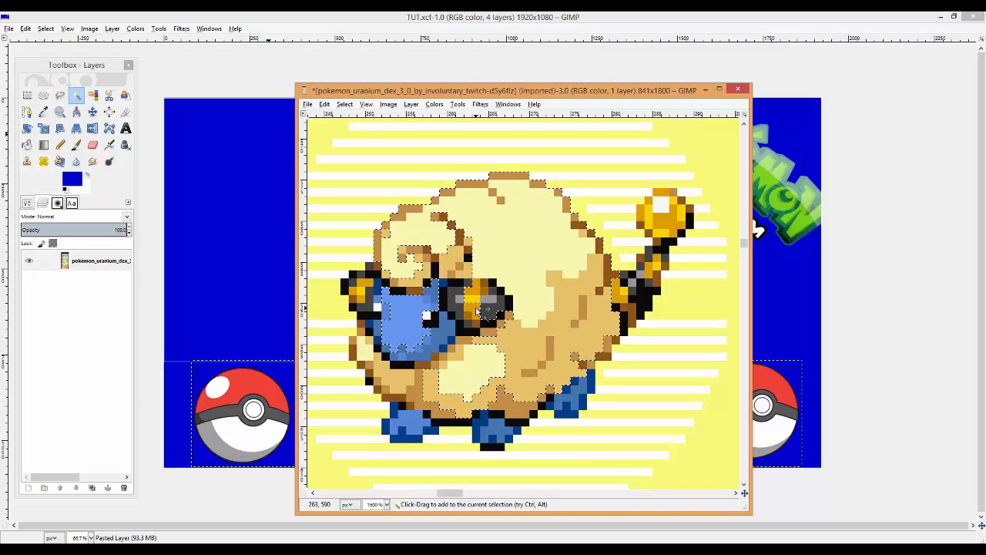
{"action": "left_click", "coordinate": [461, 288], "text": "shift"}
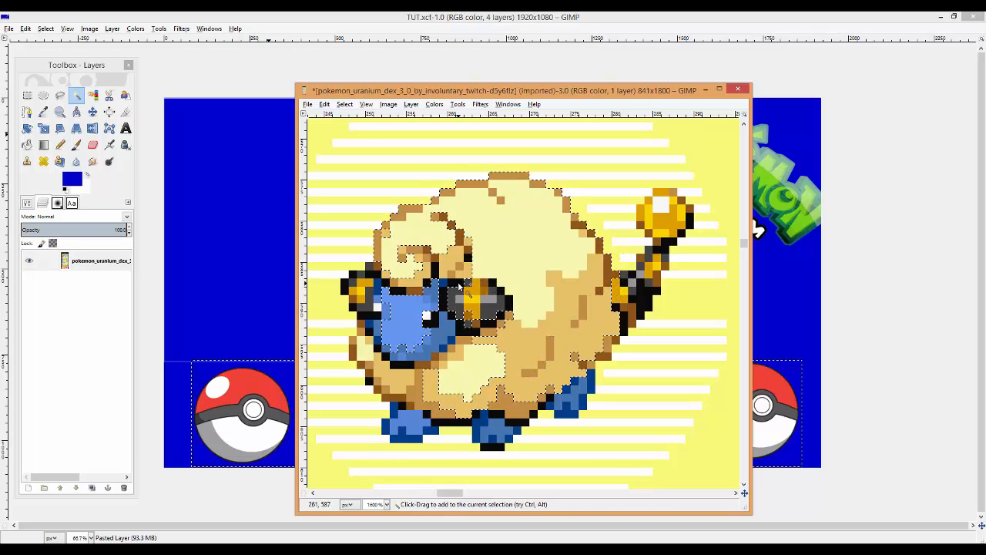
{"action": "left_click", "coordinate": [445, 351], "text": "shift"}
{"action": "left_click", "coordinate": [363, 329], "text": "shift"}
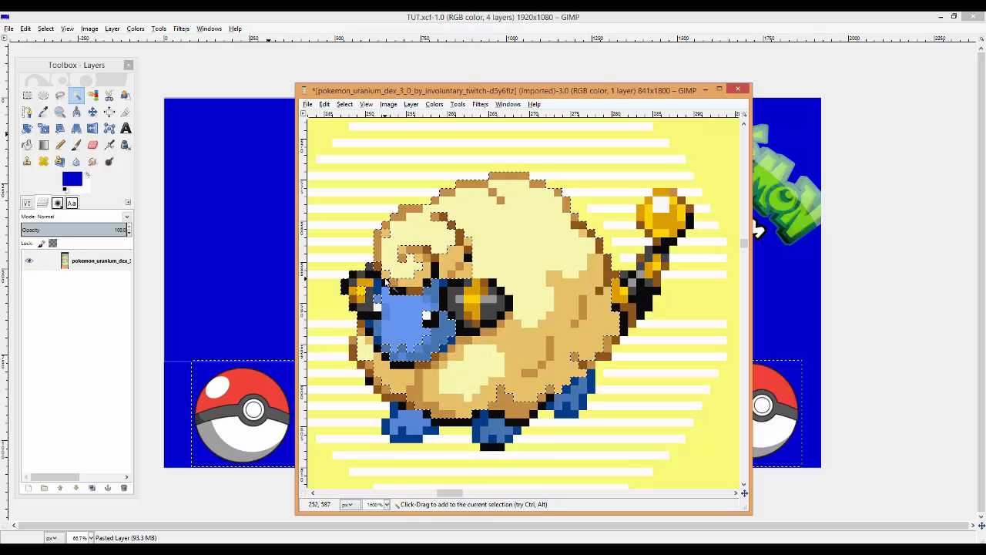
- Add the sheep's head curl details, remaining face shades, lower front outline and front foot to the selection
{"action": "left_click", "coordinate": [422, 252], "text": "shift"}
{"action": "left_click", "coordinate": [420, 282], "text": "shift"}
{"action": "left_click", "coordinate": [466, 250], "text": "shift"}
{"action": "left_click", "coordinate": [434, 330], "text": "shift"}
{"action": "left_click", "coordinate": [396, 352], "text": "shift"}
{"action": "left_click", "coordinate": [421, 353], "text": "shift"}
{"action": "left_click", "coordinate": [351, 345], "text": "shift"}
{"action": "left_click", "coordinate": [378, 385], "text": "shift"}
{"action": "left_click", "coordinate": [403, 402], "text": "shift"}
{"action": "left_click", "coordinate": [390, 416], "text": "shift"}
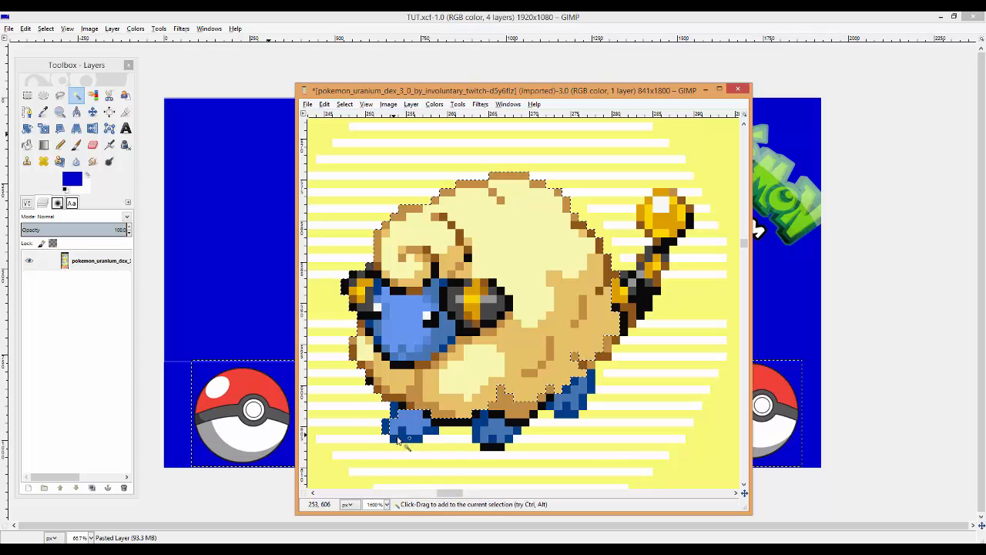
- Add the rest of the sheep's feet, its underside outline and its rump edge to the selection
{"action": "left_click", "coordinate": [397, 436], "text": "shift"}
{"action": "left_click", "coordinate": [433, 422], "text": "shift"}
{"action": "left_click", "coordinate": [479, 417], "text": "shift"}
{"action": "left_click", "coordinate": [491, 429], "text": "shift"}
{"action": "left_click", "coordinate": [514, 430], "text": "shift"}
{"action": "left_click", "coordinate": [523, 416], "text": "shift"}
{"action": "left_click", "coordinate": [540, 399], "text": "shift"}
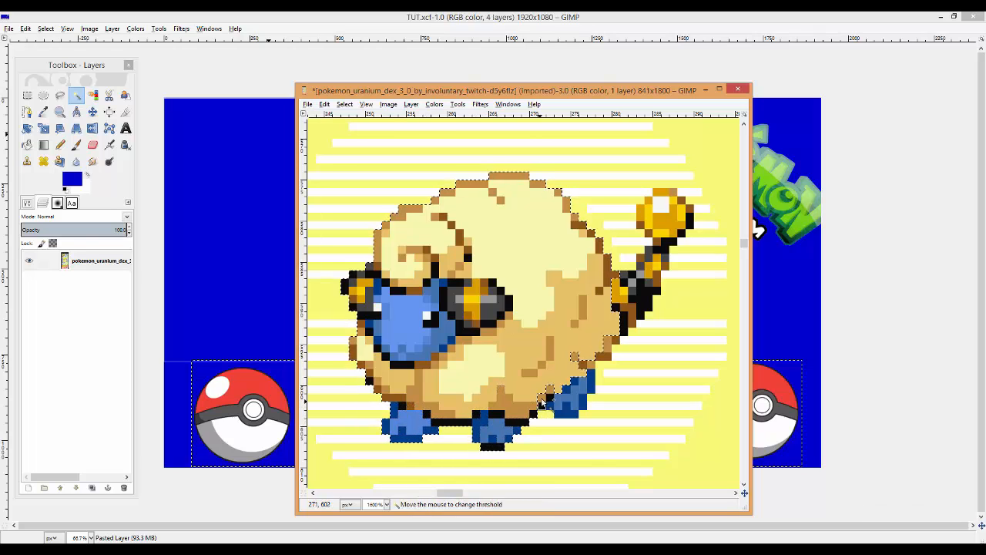
{"action": "left_click", "coordinate": [549, 399], "text": "shift"}
{"action": "left_click", "coordinate": [560, 407], "text": "shift"}
{"action": "left_click", "coordinate": [588, 385], "text": "shift"}
{"action": "left_click", "coordinate": [583, 368], "text": "shift"}
{"action": "left_click", "coordinate": [609, 345], "text": "shift"}
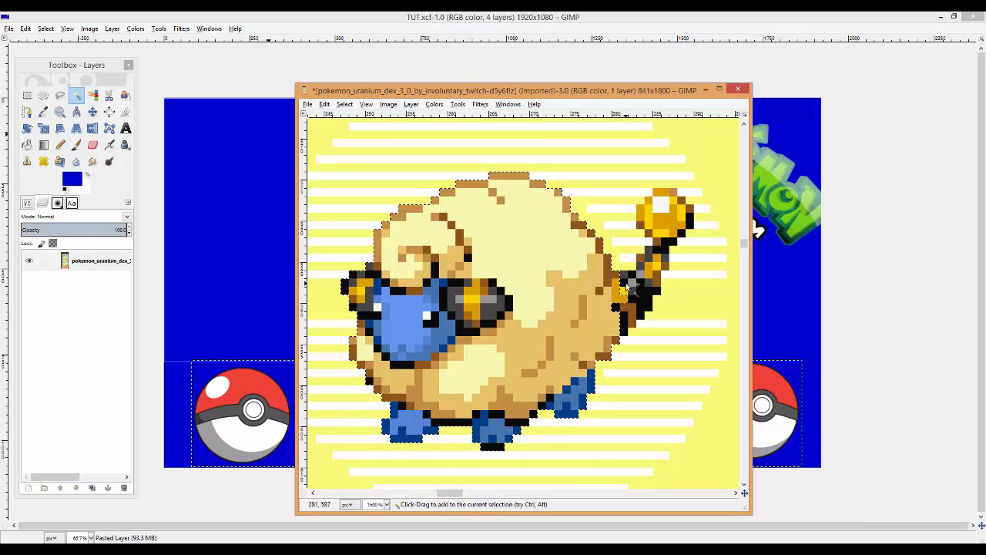
- Add the sheep's striped tail and the yellow ball at its tip to the selection
{"action": "left_click", "coordinate": [628, 285], "text": "shift"}
{"action": "left_click", "coordinate": [652, 287], "text": "shift"}
{"action": "left_click", "coordinate": [656, 259], "text": "shift"}
{"action": "left_click", "coordinate": [647, 228], "text": "shift"}
{"action": "left_click", "coordinate": [648, 208], "text": "shift"}
{"action": "left_click", "coordinate": [689, 217], "text": "shift"}
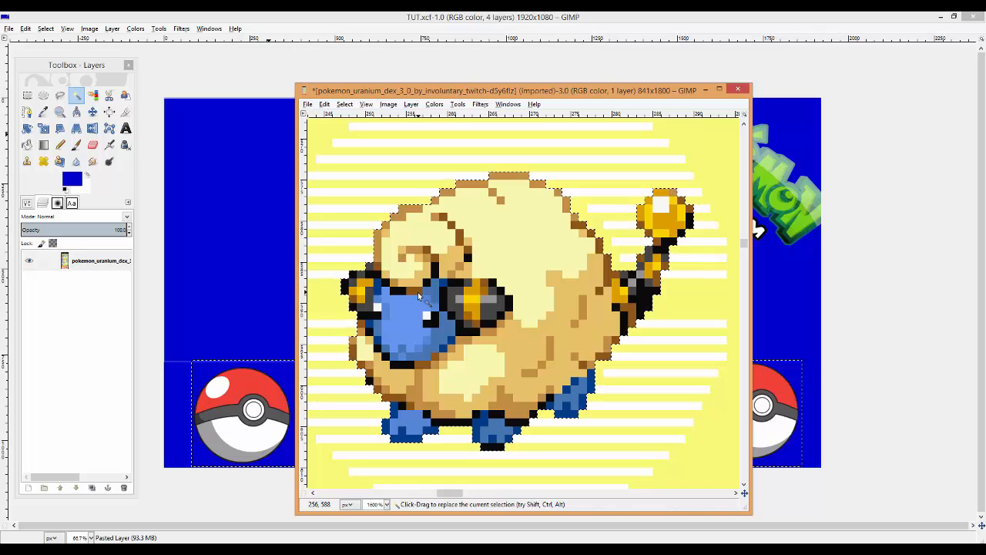
- Copy the selected sheep sprite, paste it into the TUT.xcf layout and turn it into a new layer
{"action": "key", "text": "ctrl"}
{"action": "key", "text": "ctrl+c"}
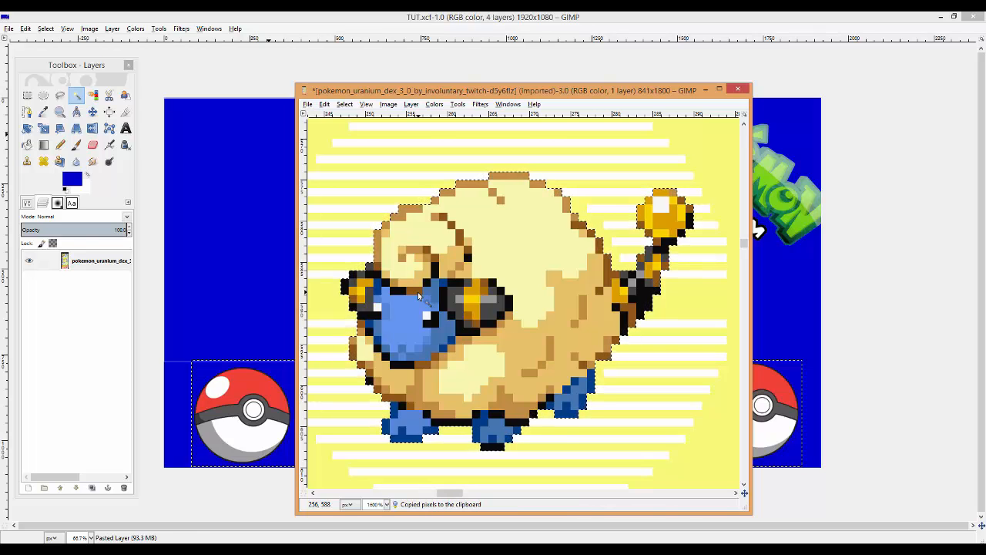
{"action": "left_click", "coordinate": [355, 20]}
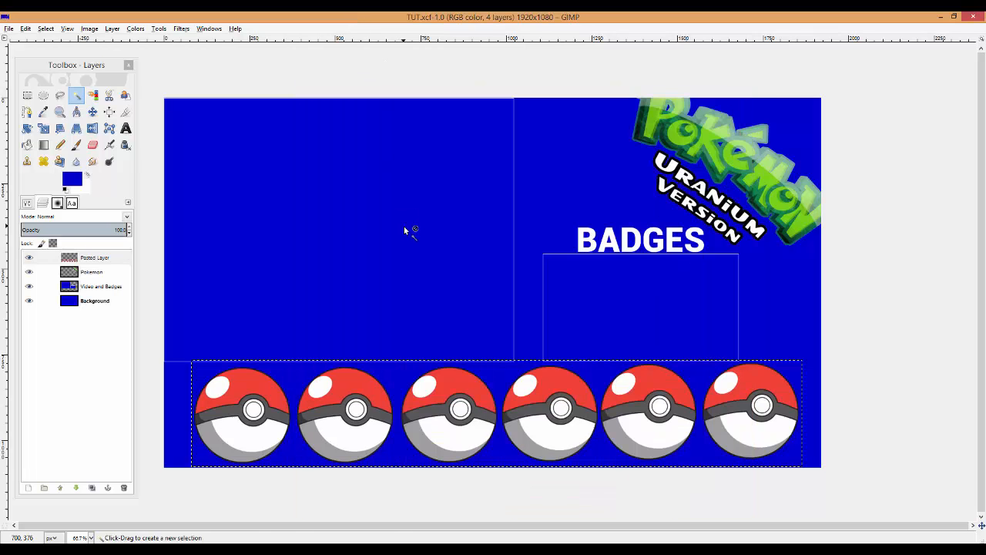
{"action": "key", "text": "ctrl+v"}
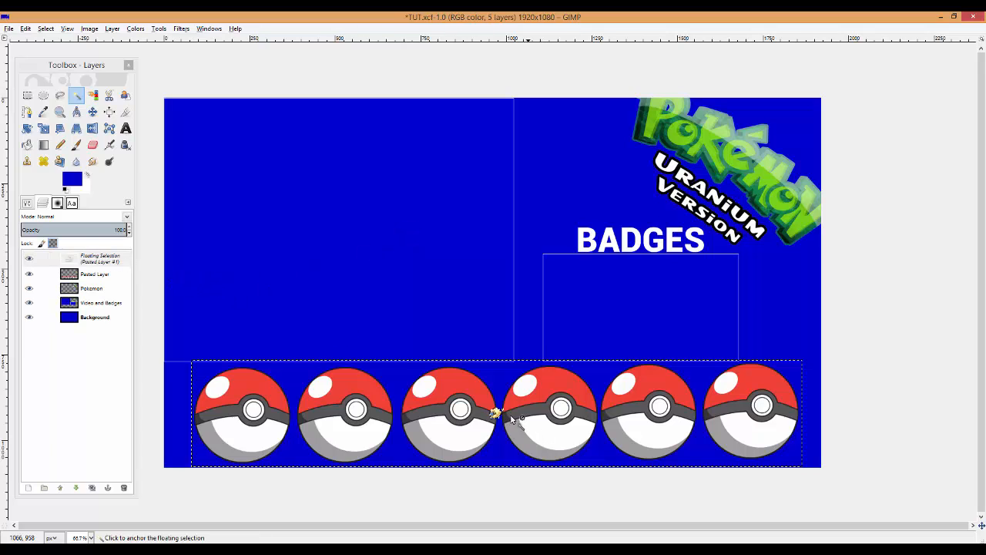
{"action": "right_click", "coordinate": [98, 262]}
{"action": "left_click", "coordinate": [106, 276]}
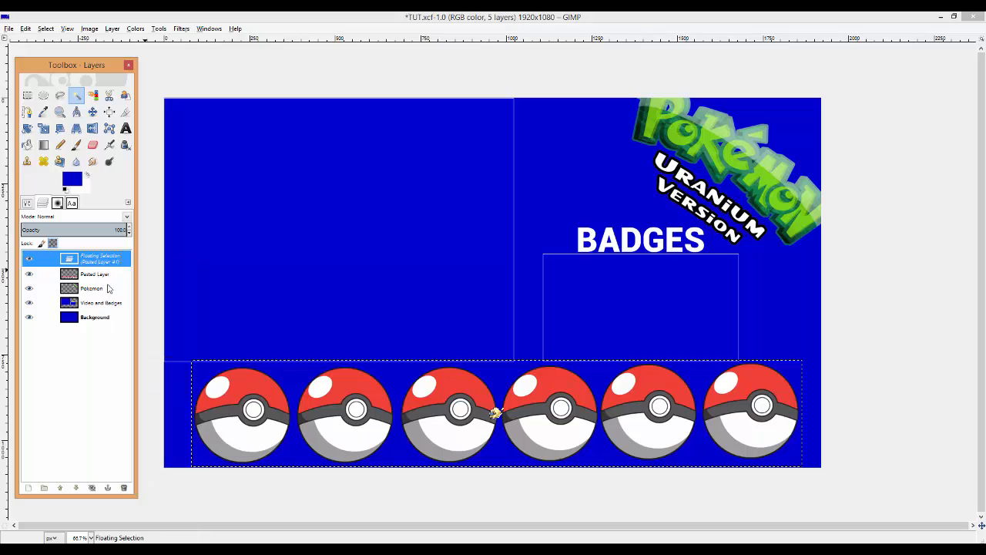
- Scale the sheep sprite layer to 236 × 188 px and move it onto the first Pokeball in the row
{"action": "left_click", "coordinate": [43, 129]}
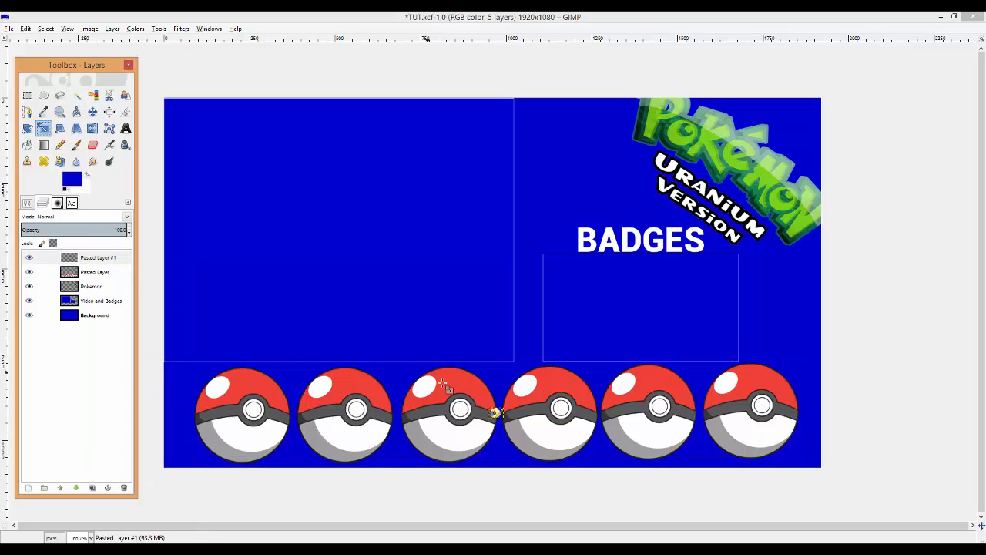
{"action": "left_click", "coordinate": [495, 414]}
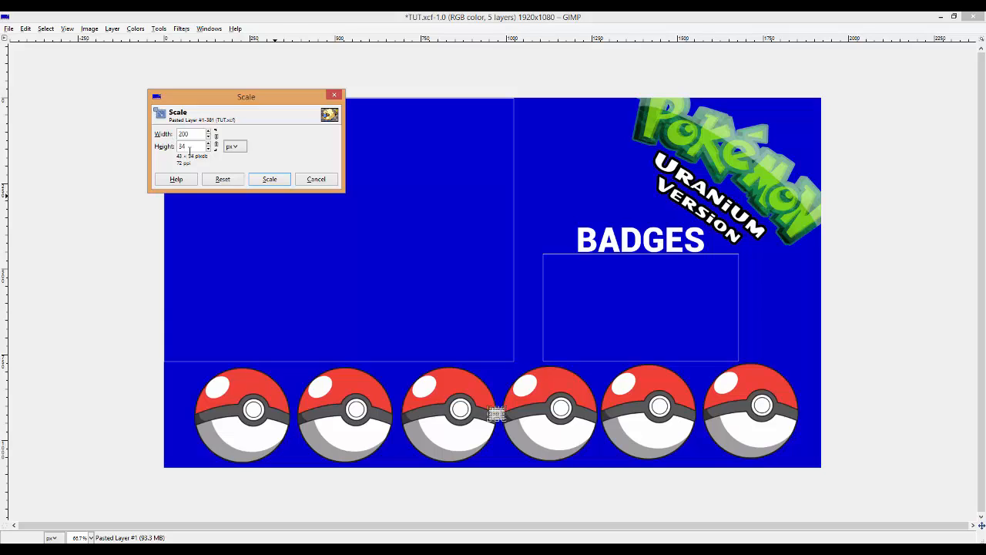
{"action": "left_click", "coordinate": [190, 148]}
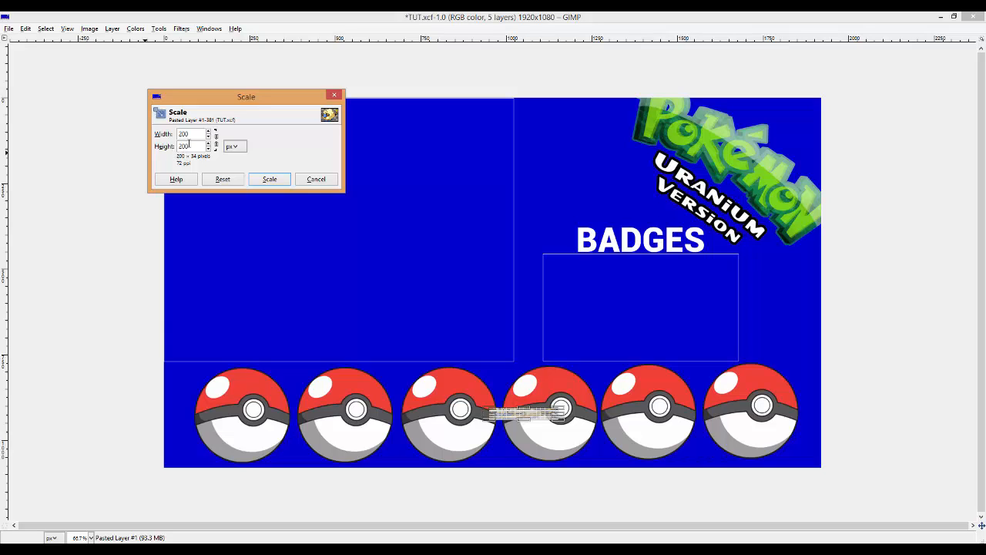
{"action": "key", "text": "Tab"}
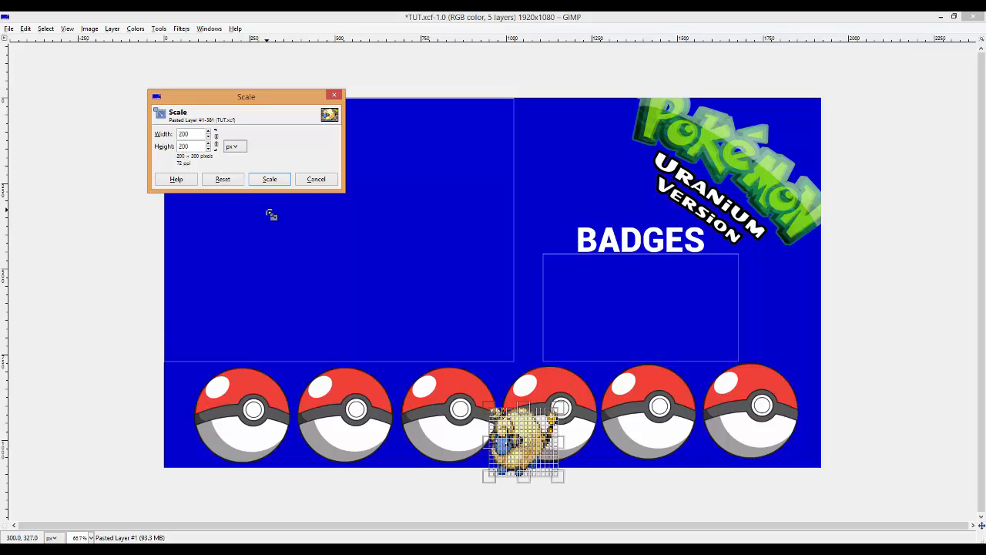
{"action": "mouse_move", "coordinate": [563, 447]}
{"action": "left_mouse_down"}
{"action": "mouse_move", "coordinate": [587, 450]}
{"action": "mouse_move", "coordinate": [579, 447]}
{"action": "left_mouse_up"}
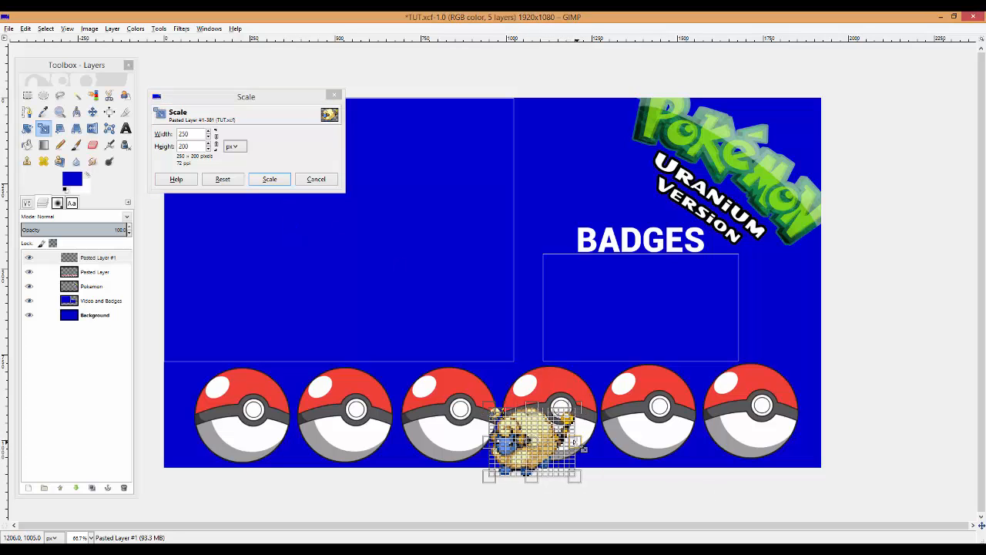
{"action": "left_click_drag", "start_coordinate": [493, 409], "coordinate": [498, 413]}
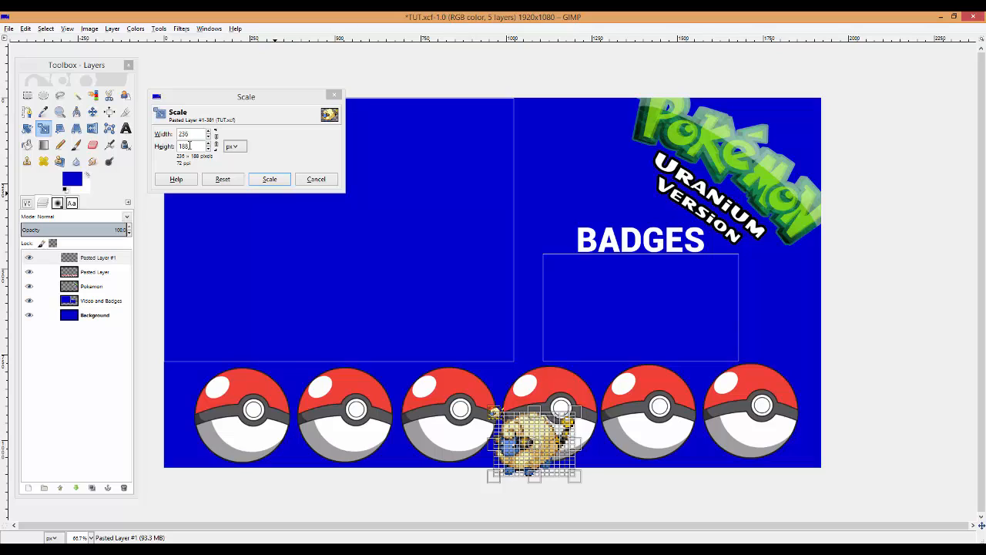
{"action": "left_click", "coordinate": [216, 146]}
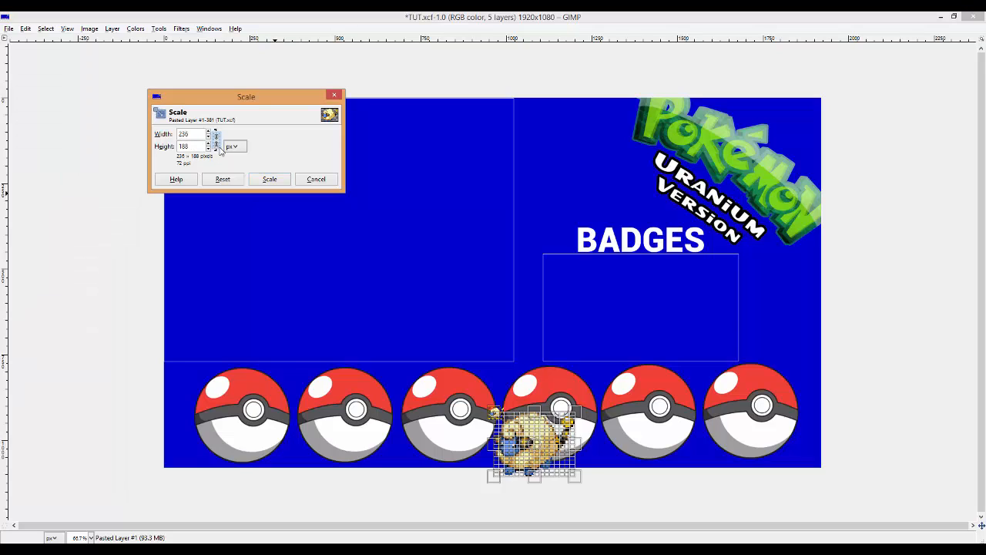
{"action": "left_click", "coordinate": [269, 179]}
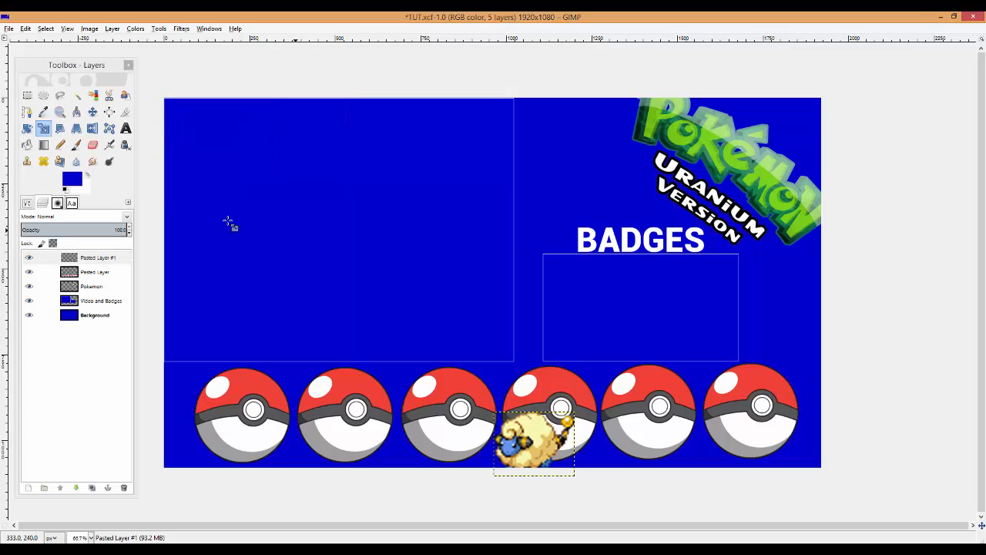
{"action": "left_click_drag", "start_coordinate": [513, 439], "coordinate": [223, 414]}
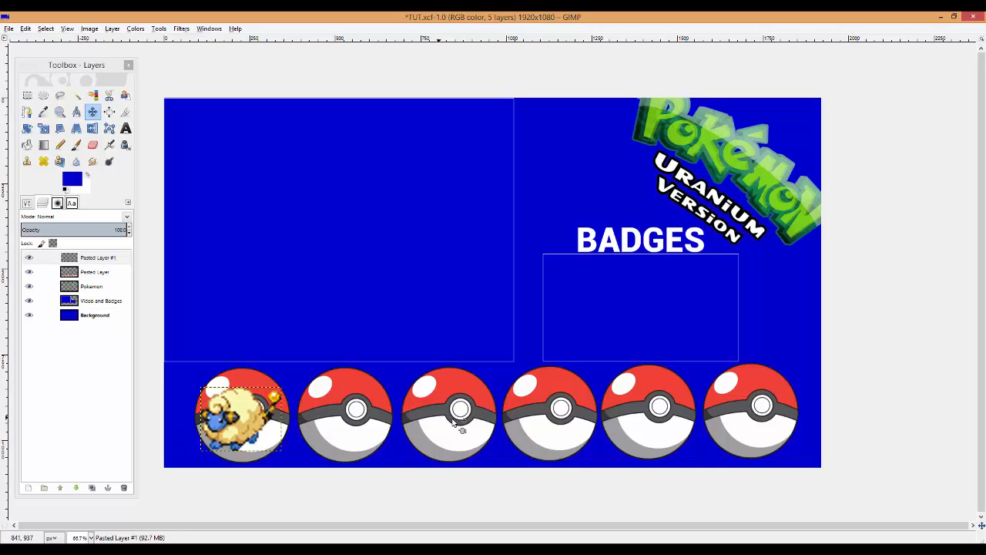
- Make the Video and Badges layer the active layer
{"action": "left_click", "coordinate": [98, 263]}
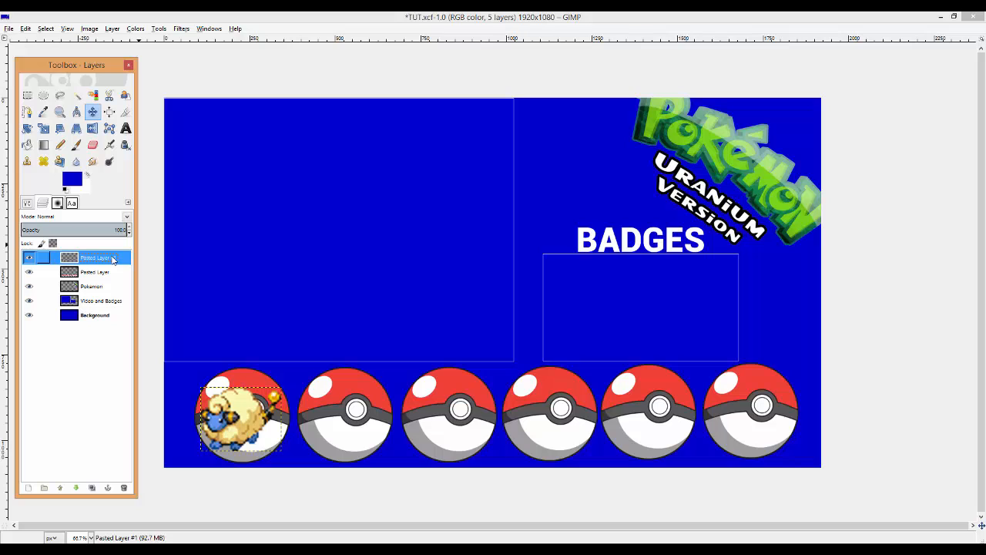
{"action": "left_click_drag", "start_coordinate": [113, 261], "coordinate": [88, 260]}
{"action": "left_click_drag", "start_coordinate": [89, 260], "coordinate": [70, 281]}
{"action": "mouse_move", "coordinate": [100, 301]}
{"action": "left_mouse_down"}
{"action": "mouse_move", "coordinate": [94, 322]}
{"action": "mouse_move", "coordinate": [92, 307]}
{"action": "left_mouse_up"}
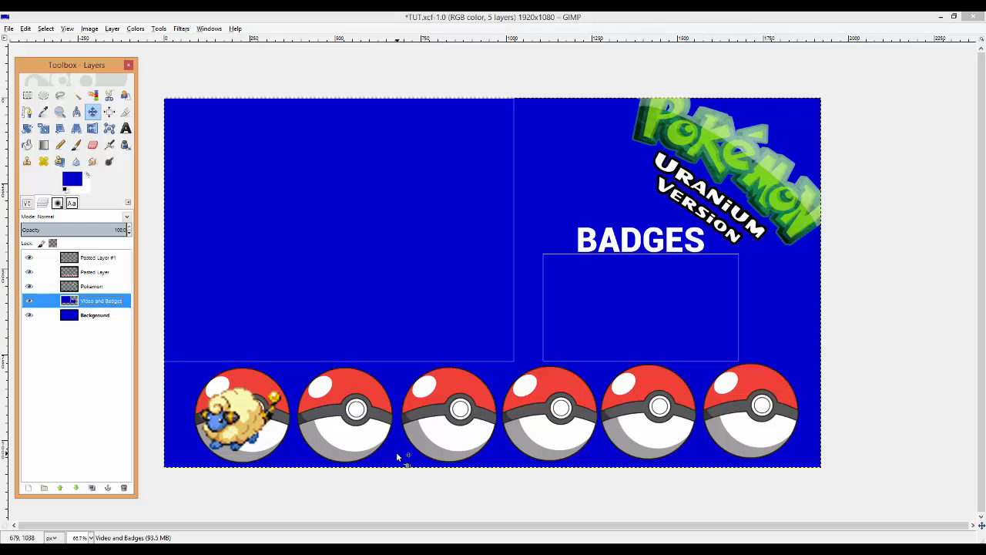
- Bring the imported Trainer's Card screenshot to the front and move its window over the middle of the layout
{"action": "left_click", "coordinate": [422, 549]}
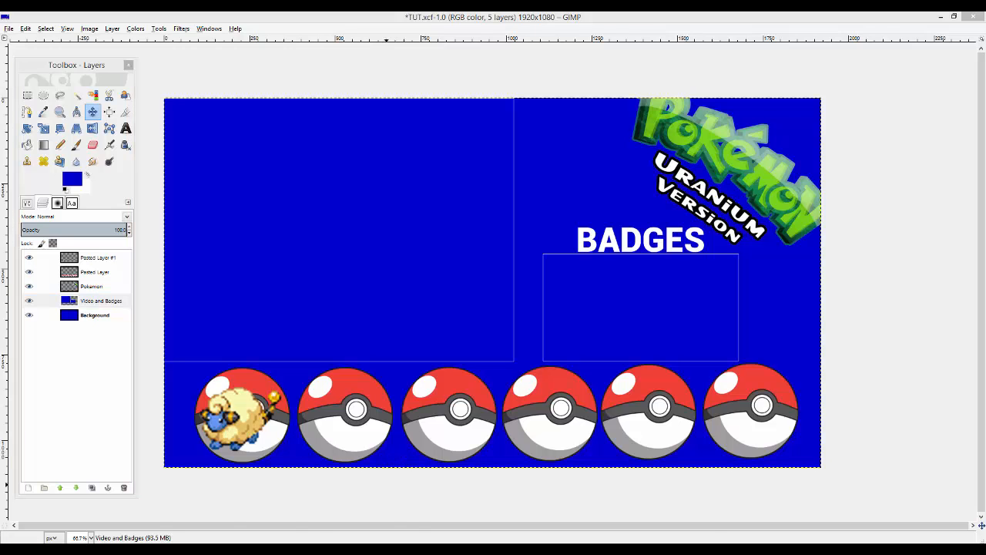
{"action": "left_click", "coordinate": [531, 503]}
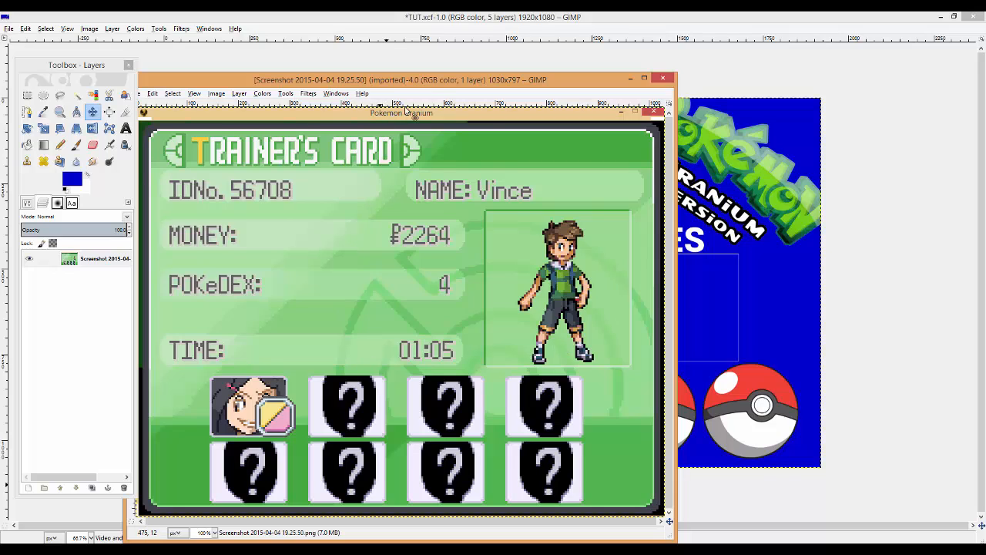
{"action": "left_click_drag", "start_coordinate": [380, 117], "coordinate": [470, 68]}
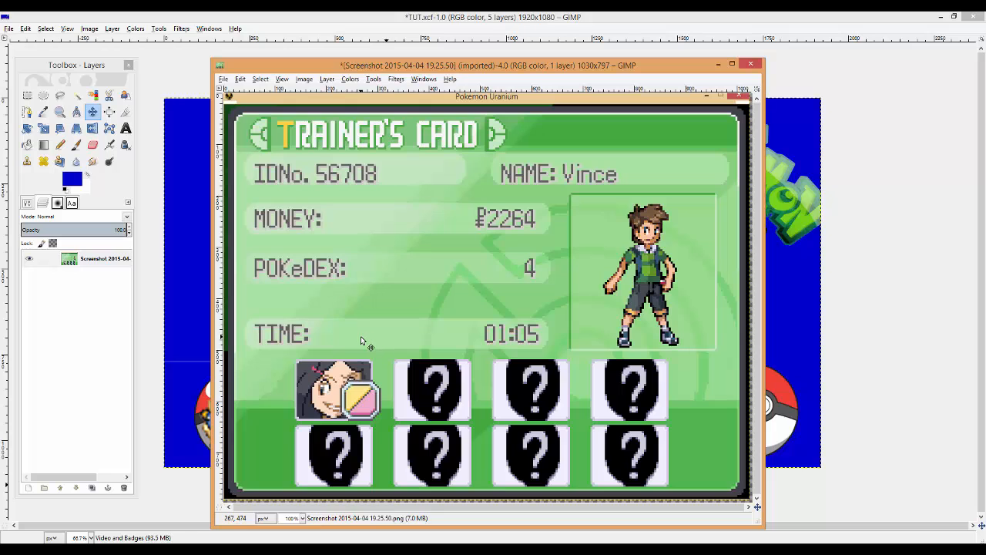
- Fuzzy-select the frame of the first gym leader portrait and add the dark outline of its overlapping badge
{"action": "scroll", "coordinate": [360, 336], "scroll_direction": "up", "scroll_amount": 4}
{"action": "scroll", "coordinate": [365, 346], "scroll_direction": "down", "scroll_amount": 5}
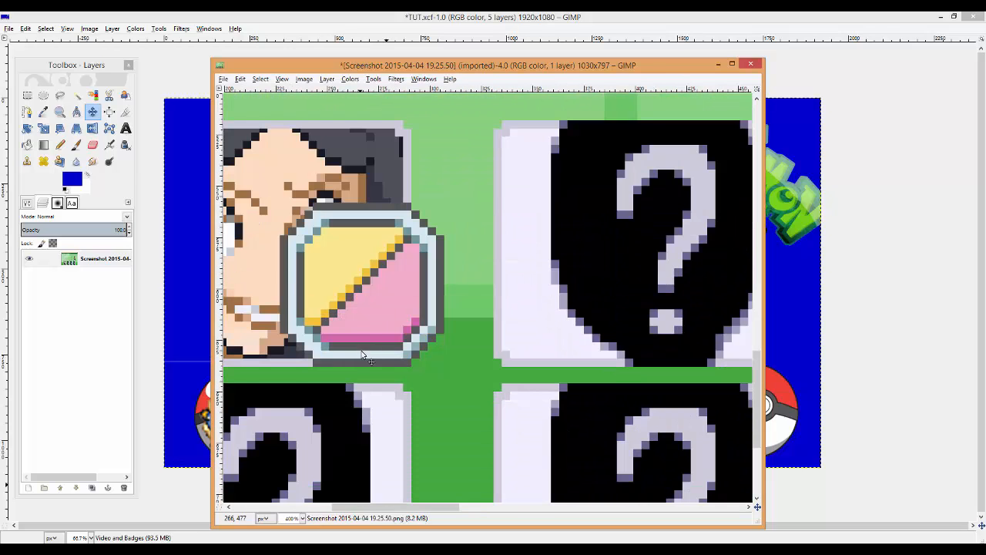
{"action": "left_click_drag", "start_coordinate": [414, 506], "coordinate": [372, 506]}
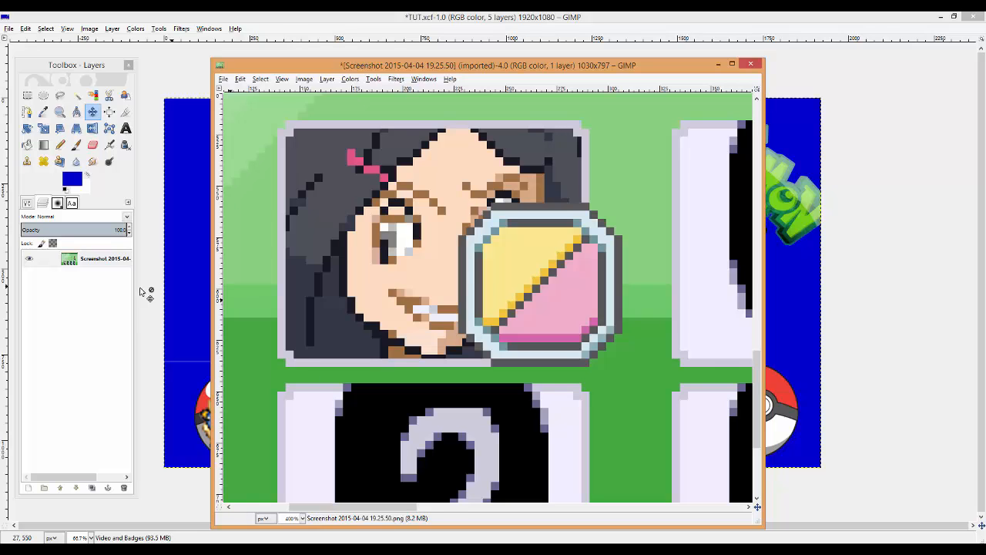
{"action": "left_click", "coordinate": [85, 100]}
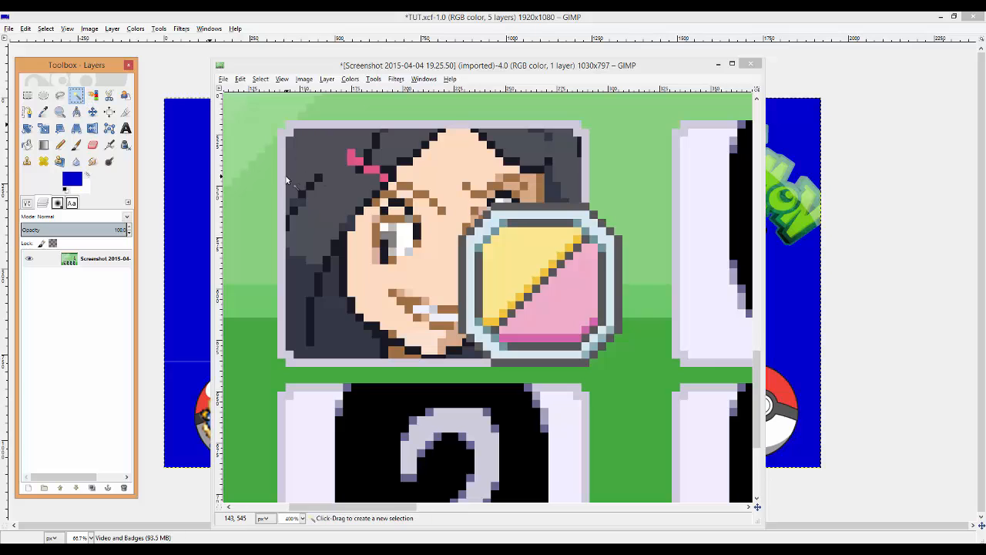
{"action": "left_click", "coordinate": [290, 181]}
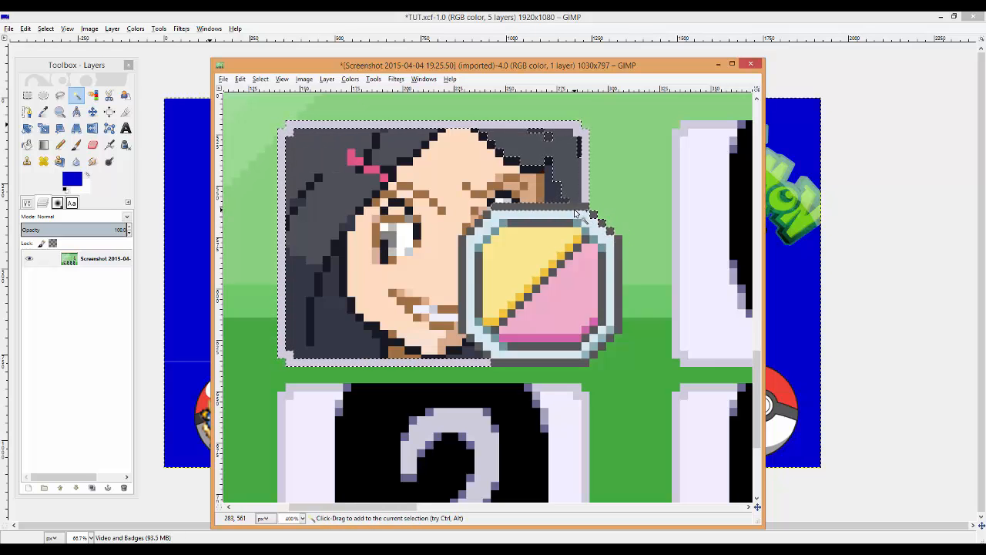
{"action": "left_click", "coordinate": [616, 332], "text": "shift"}
{"action": "left_click", "coordinate": [610, 338], "text": "shift"}
{"action": "left_click", "coordinate": [601, 346], "text": "shift"}
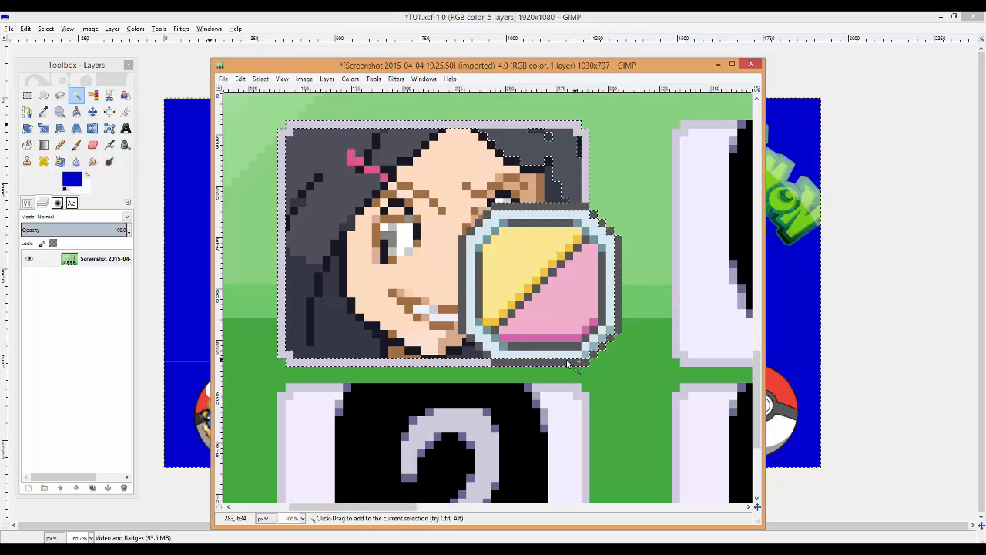
{"action": "left_click", "coordinate": [527, 363], "text": "shift"}
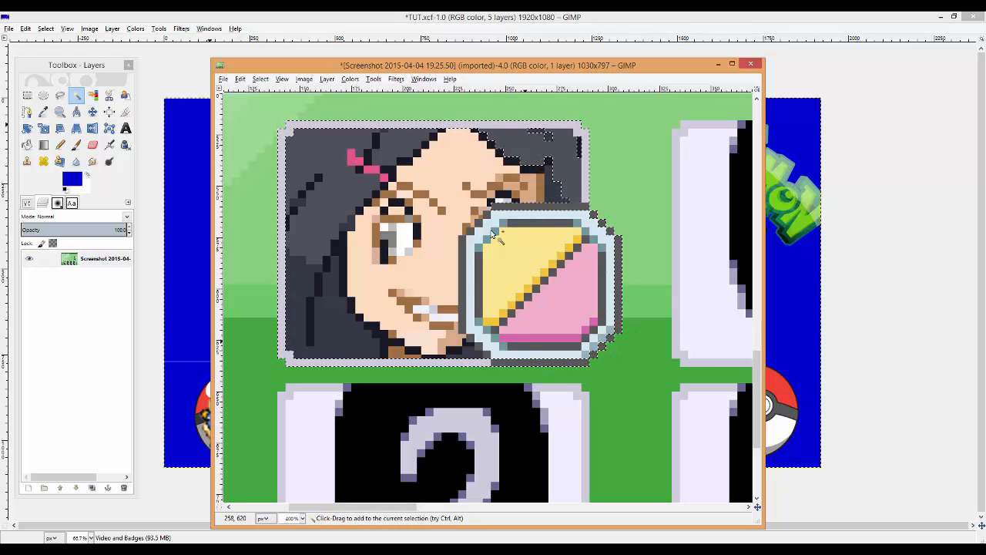
- Add the portrait's face, hair and eye and the remaining badge pixels to the selection so it covers the whole image
{"action": "left_click", "coordinate": [468, 165], "text": "shift"}
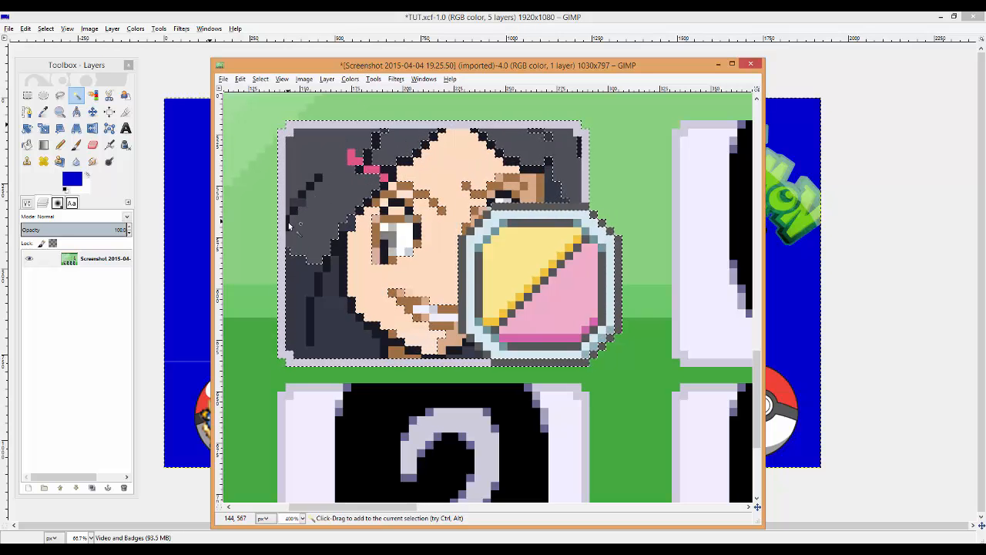
{"action": "left_click", "coordinate": [327, 260], "text": "shift"}
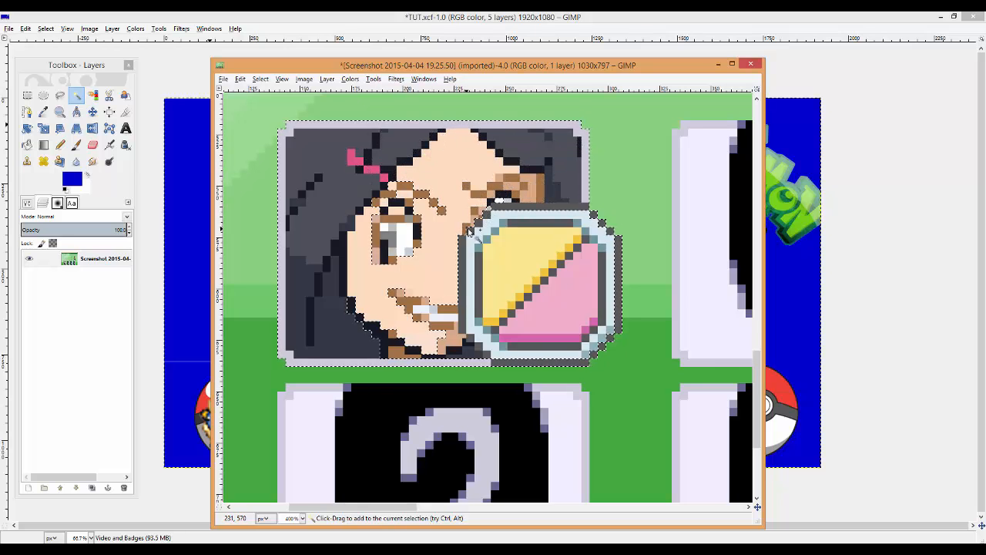
{"action": "scroll", "coordinate": [552, 173], "scroll_direction": "up", "scroll_amount": 2}
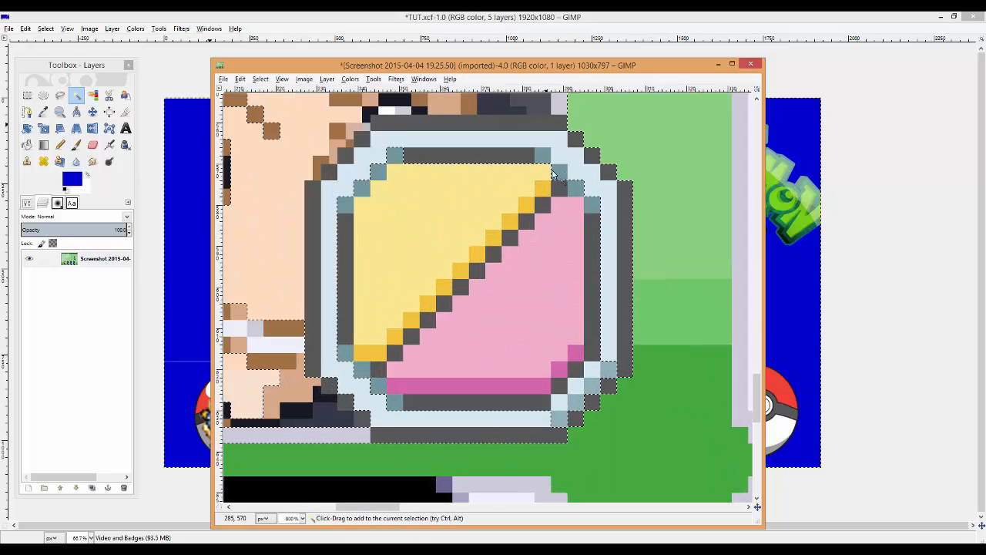
{"action": "left_click_drag", "start_coordinate": [543, 208], "coordinate": [590, 403]}
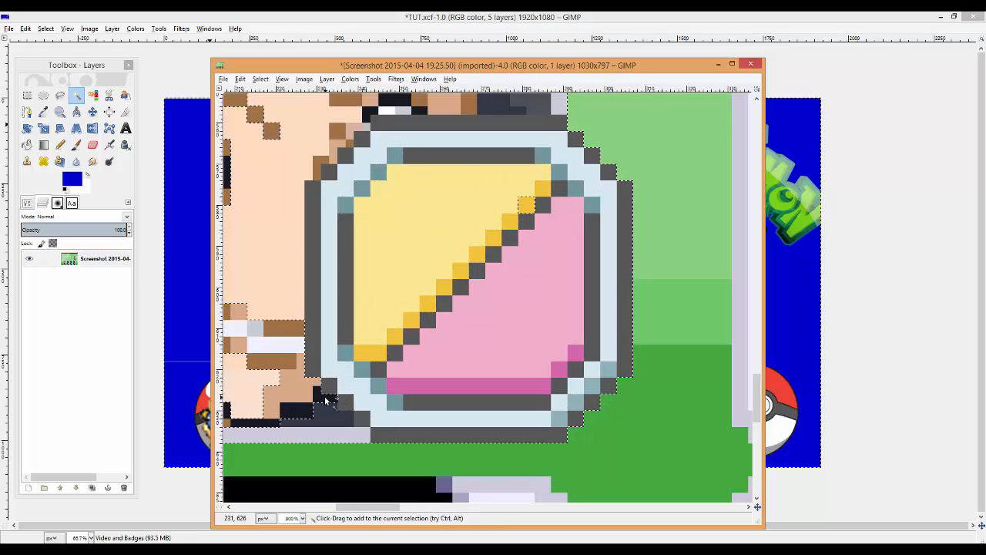
{"action": "scroll", "coordinate": [262, 339], "scroll_direction": "left", "scroll_amount": 3}
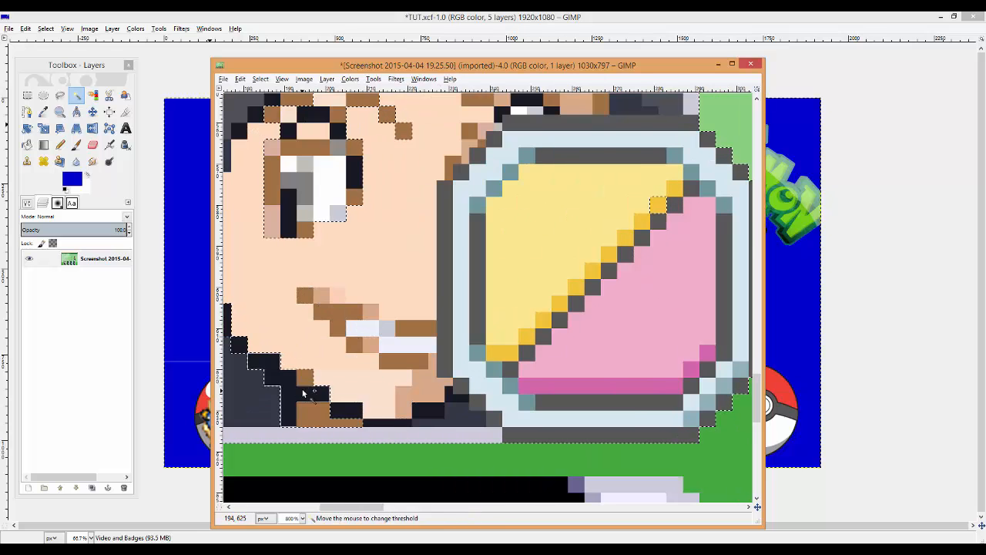
{"action": "scroll", "coordinate": [308, 389], "scroll_direction": "left", "scroll_amount": 3}
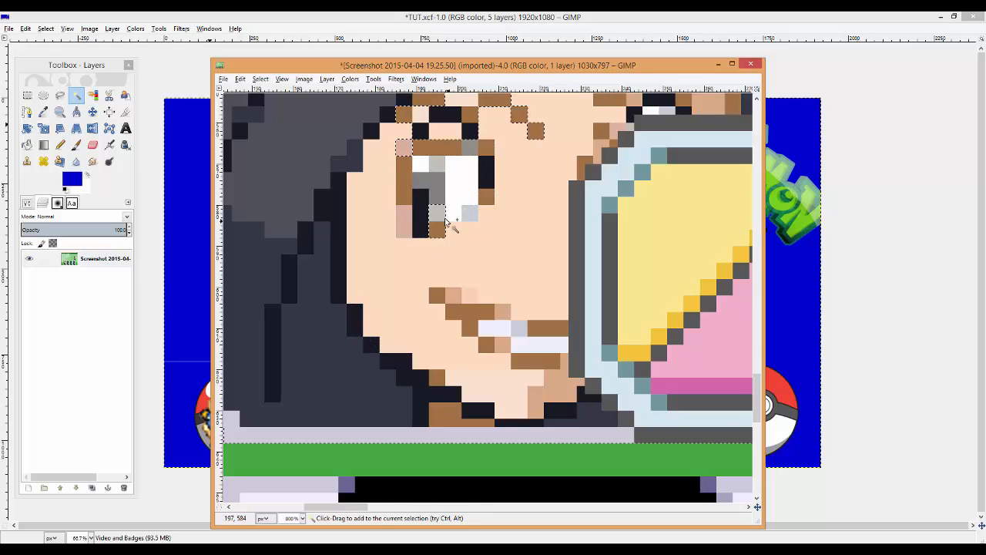
{"action": "scroll", "coordinate": [450, 225], "scroll_direction": "up", "scroll_amount": 2}
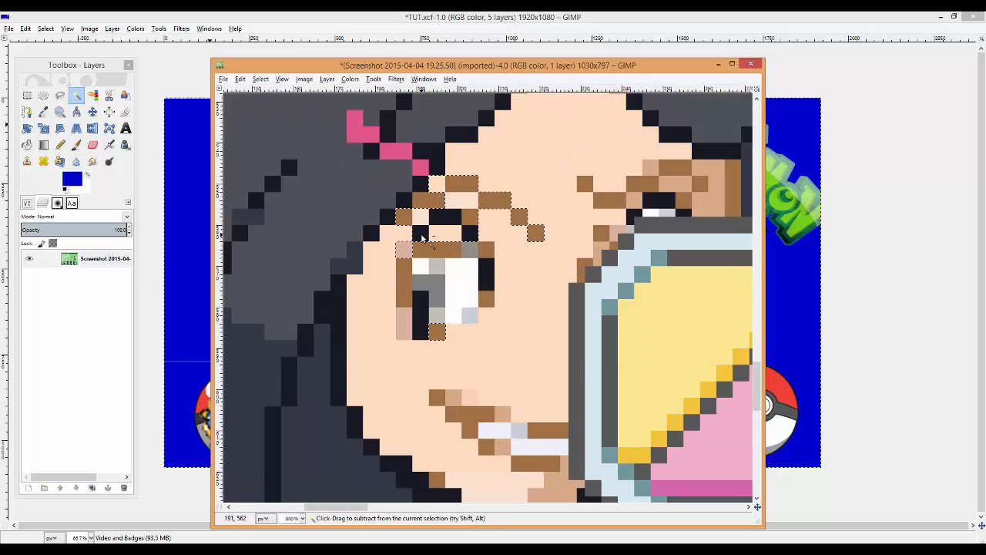
{"action": "scroll", "coordinate": [422, 239], "scroll_direction": "down", "scroll_amount": 2, "text": "ctrl"}
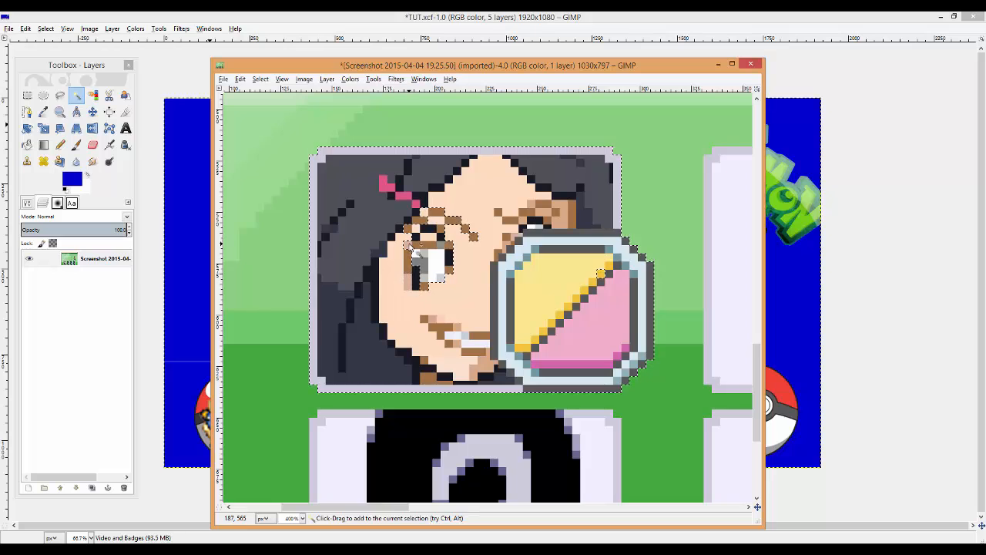
{"action": "left_click_drag", "start_coordinate": [421, 257], "coordinate": [430, 267]}
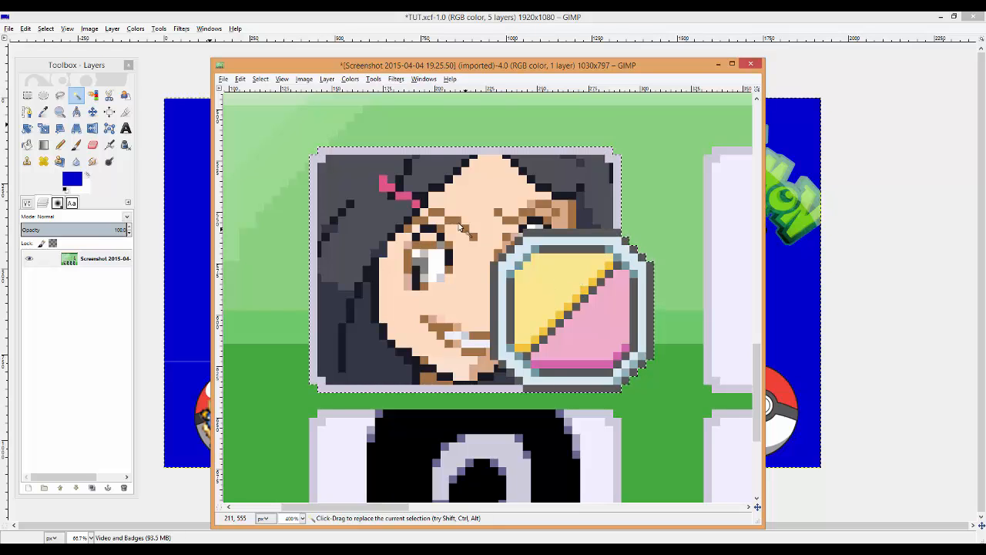
- Copy the selected gym leader portrait with its badge and paste it into the TUT.xcf layout
{"action": "key", "text": "ctrl+c"}
{"action": "left_click", "coordinate": [371, 39]}
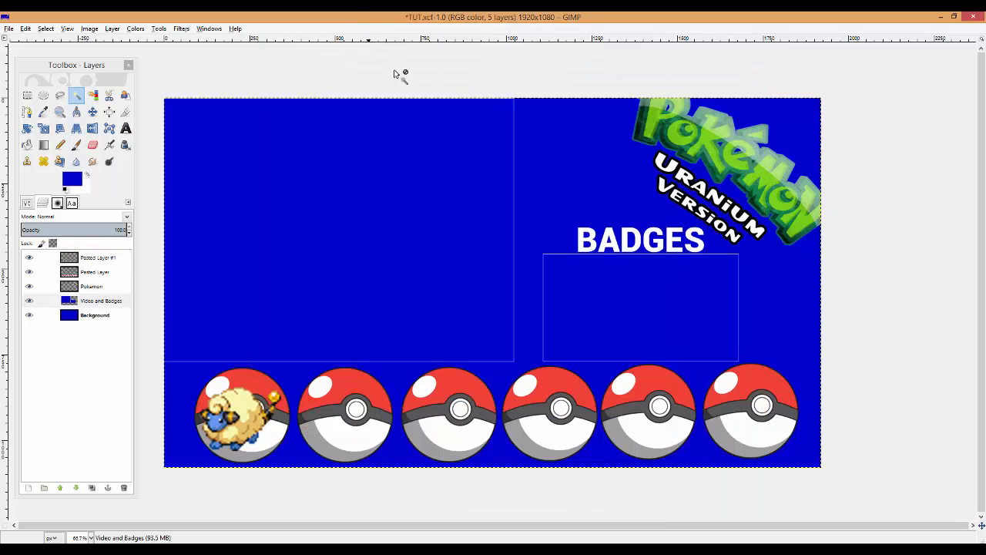
{"action": "key", "text": "ctrl+v"}
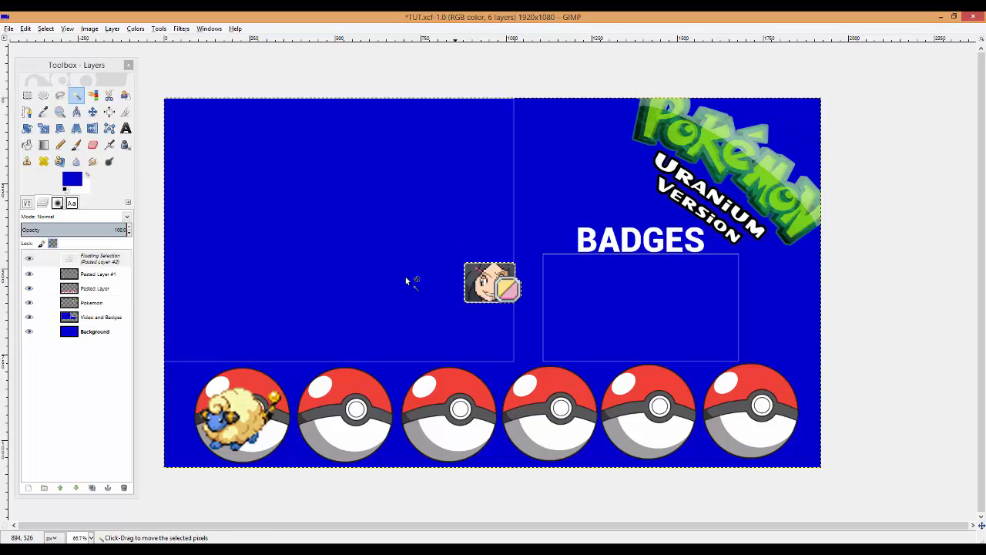
- Move the pasted portrait into the upper-left corner of the badges box and turn it into a new layer
{"action": "left_click", "coordinate": [92, 113]}
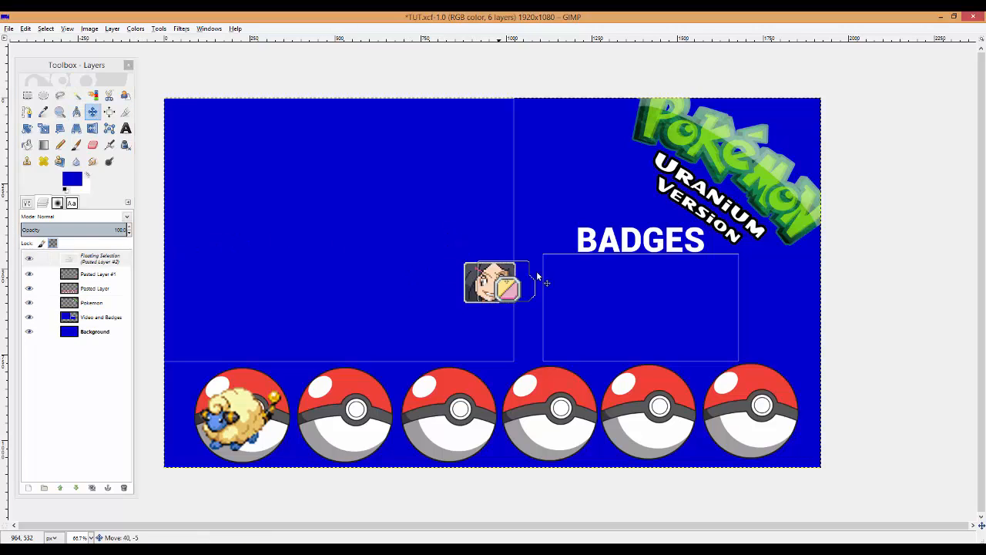
{"action": "left_click_drag", "start_coordinate": [480, 282], "coordinate": [570, 271]}
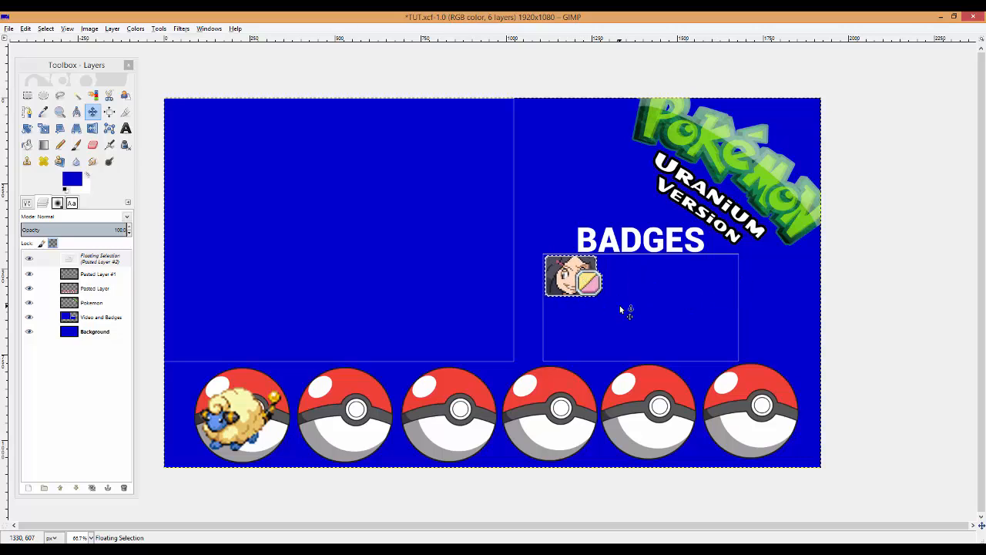
{"action": "scroll", "coordinate": [619, 305], "scroll_direction": "up", "scroll_amount": 2}
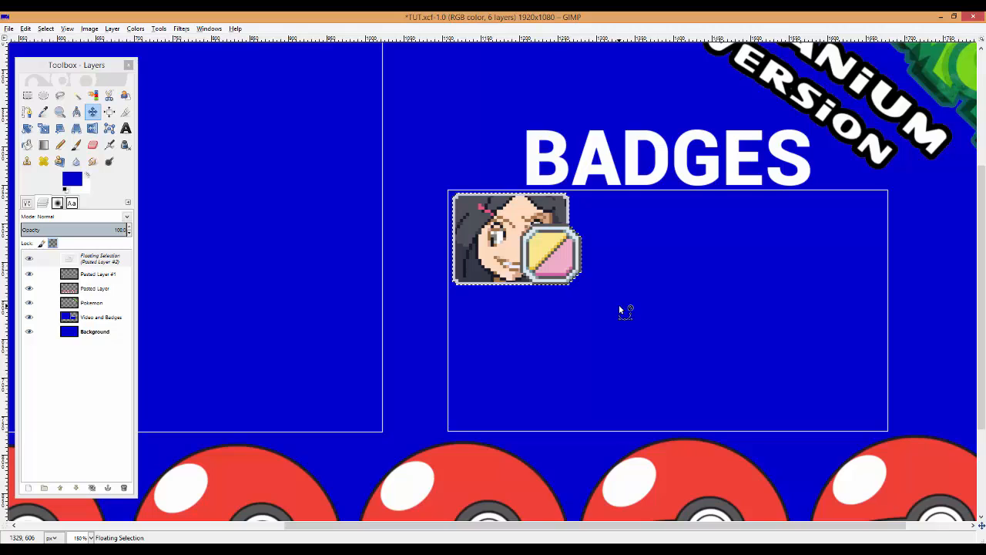
{"action": "left_click_drag", "start_coordinate": [509, 231], "coordinate": [506, 229]}
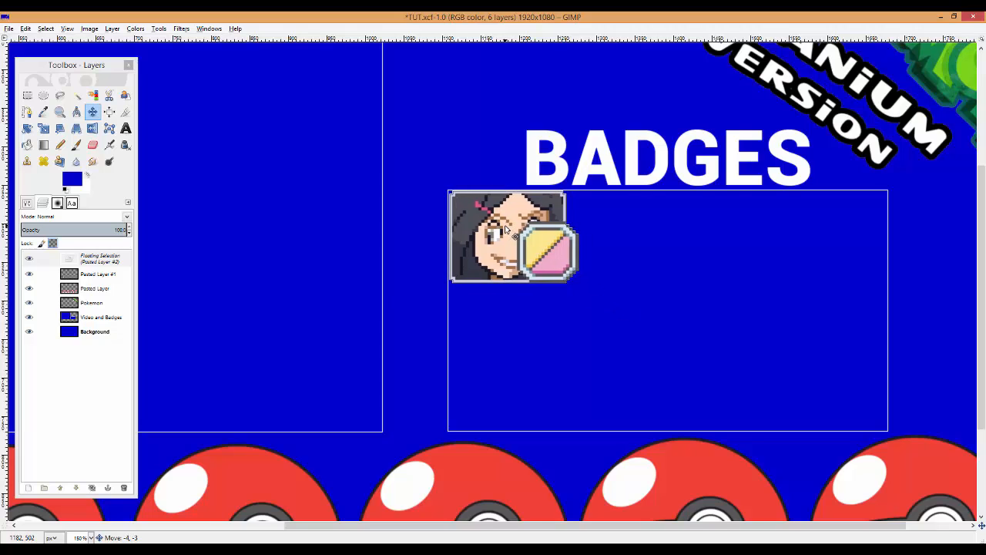
{"action": "right_click", "coordinate": [102, 260]}
{"action": "left_click", "coordinate": [115, 282]}
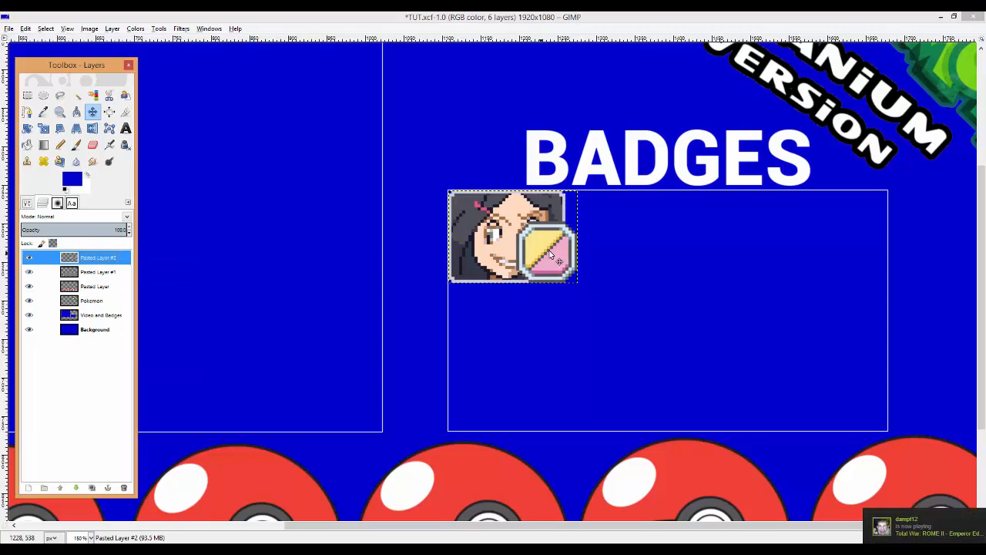
{"action": "scroll", "coordinate": [589, 243], "scroll_direction": "down", "scroll_amount": 2}
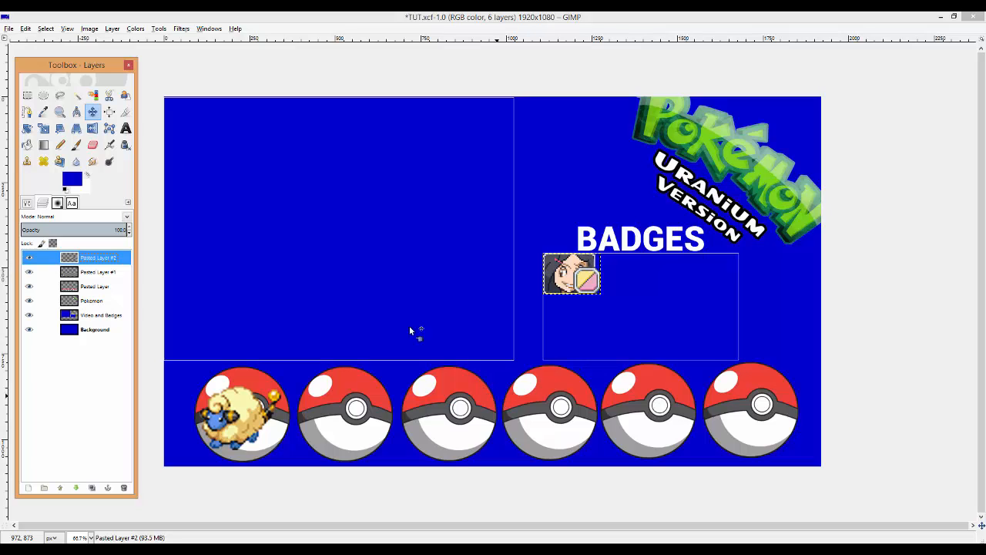
{"action": "left_click", "coordinate": [8, 29]}
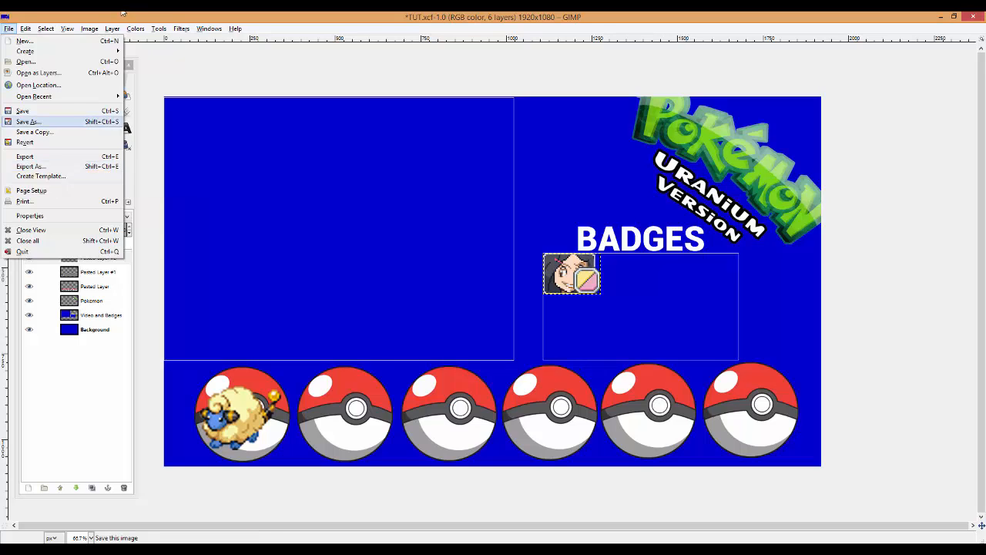
{"action": "left_click", "coordinate": [160, 22]}
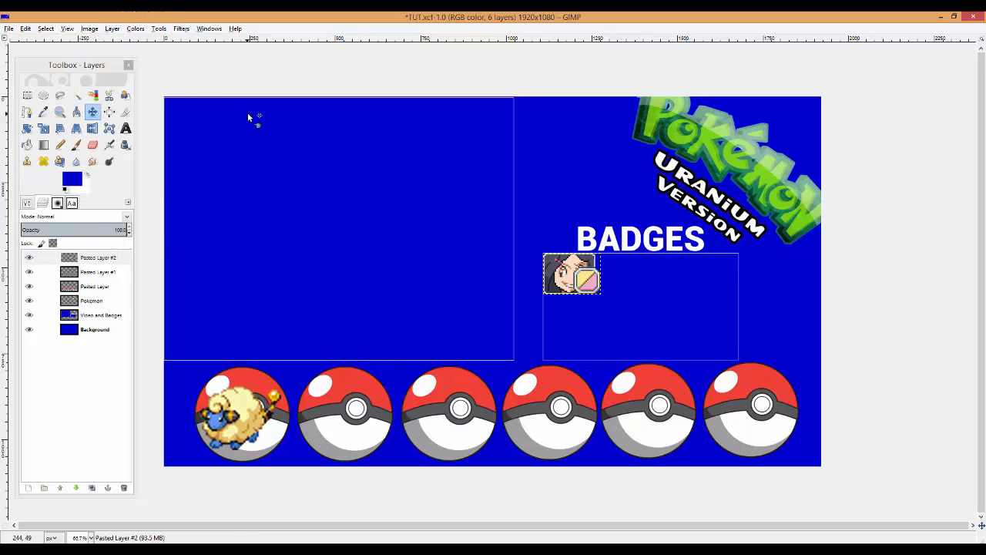